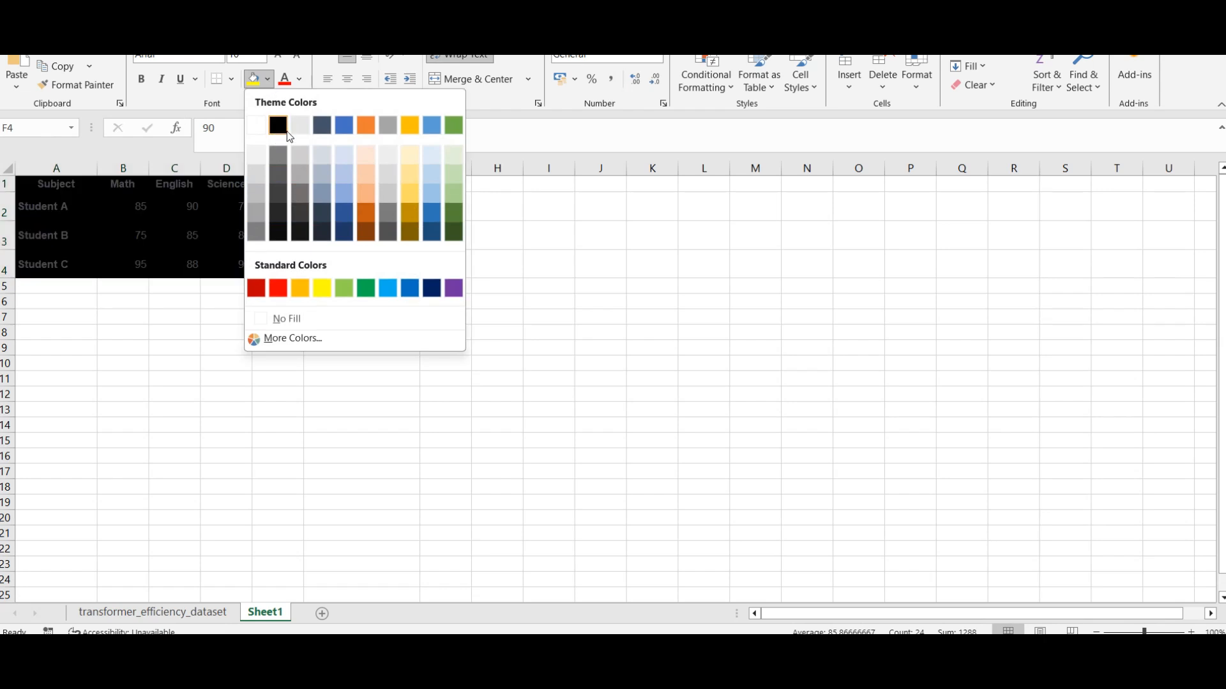
Step: Fill the grade table A1:F4 with the light gray theme color
left_click(300, 123)
left_click(198, 362)
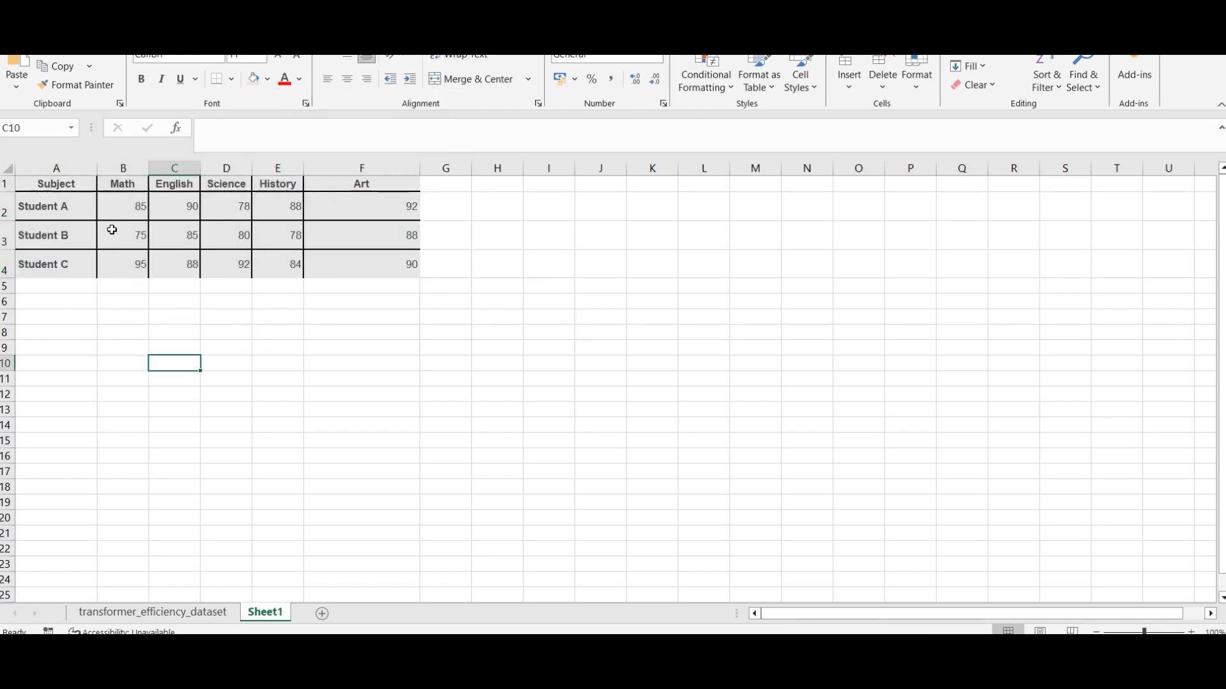
scroll(316, 358, "up", 2, "ctrl")
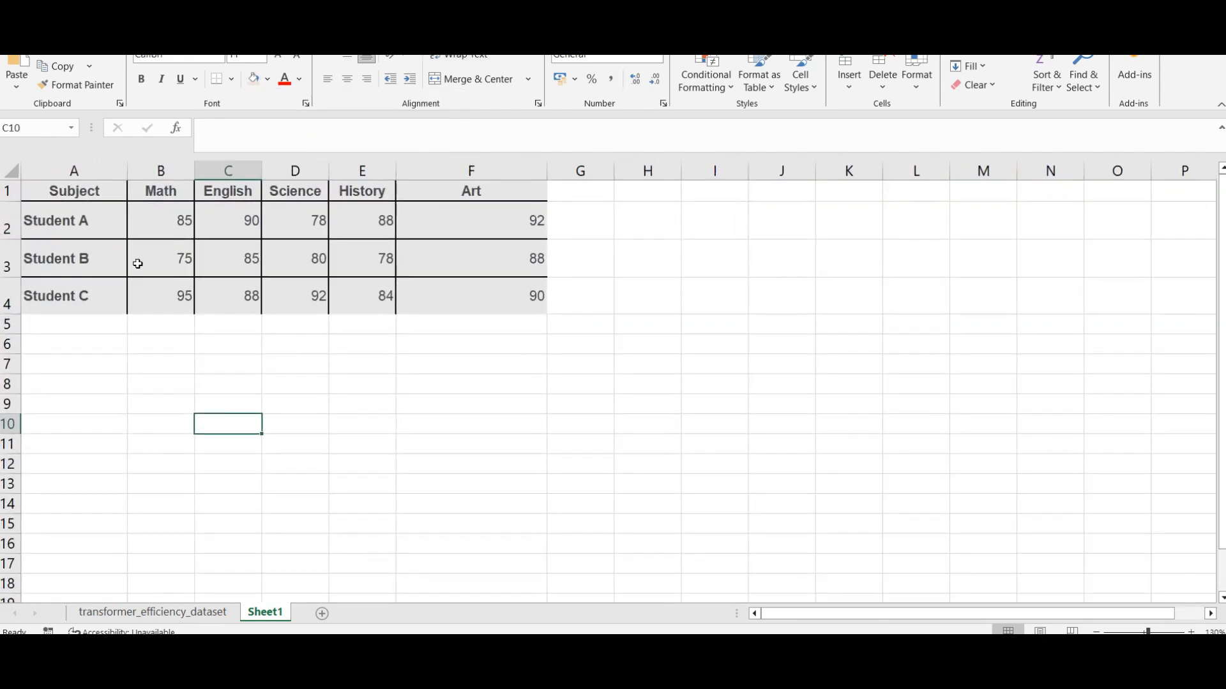
Step: Examine the subject headers in row 1 and the student names in column A
left_click(158, 196)
left_click(237, 195)
left_click(302, 196)
left_click(373, 195)
left_click(484, 200)
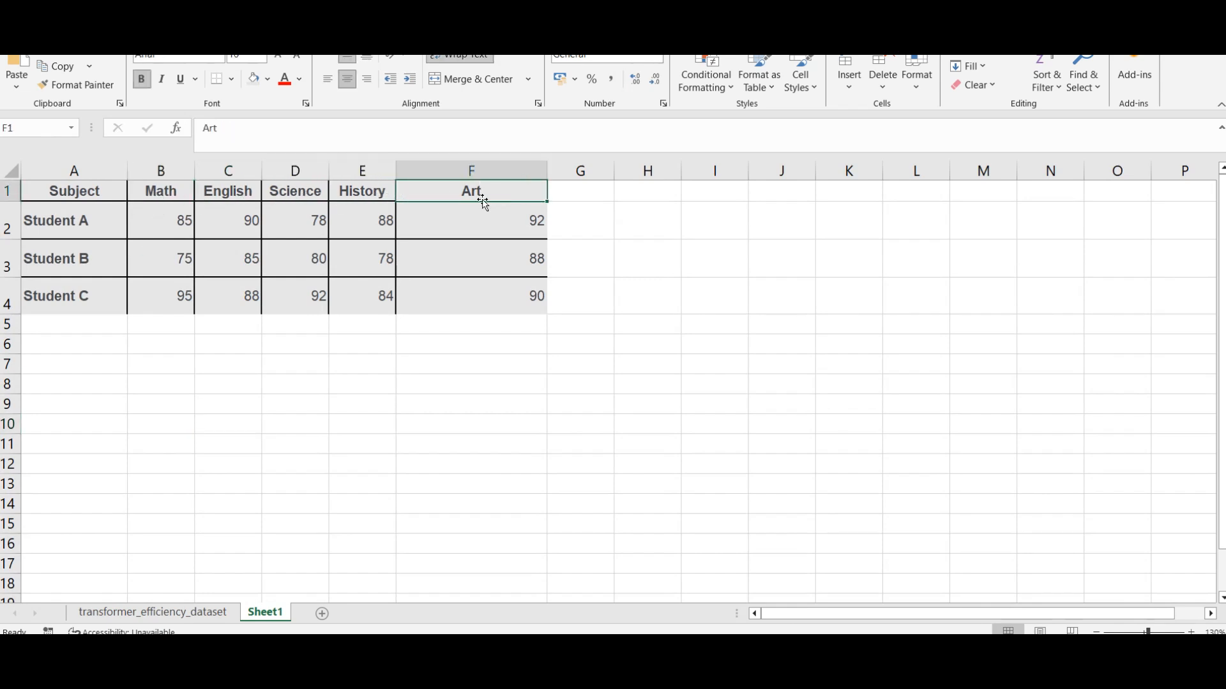
left_click(86, 225)
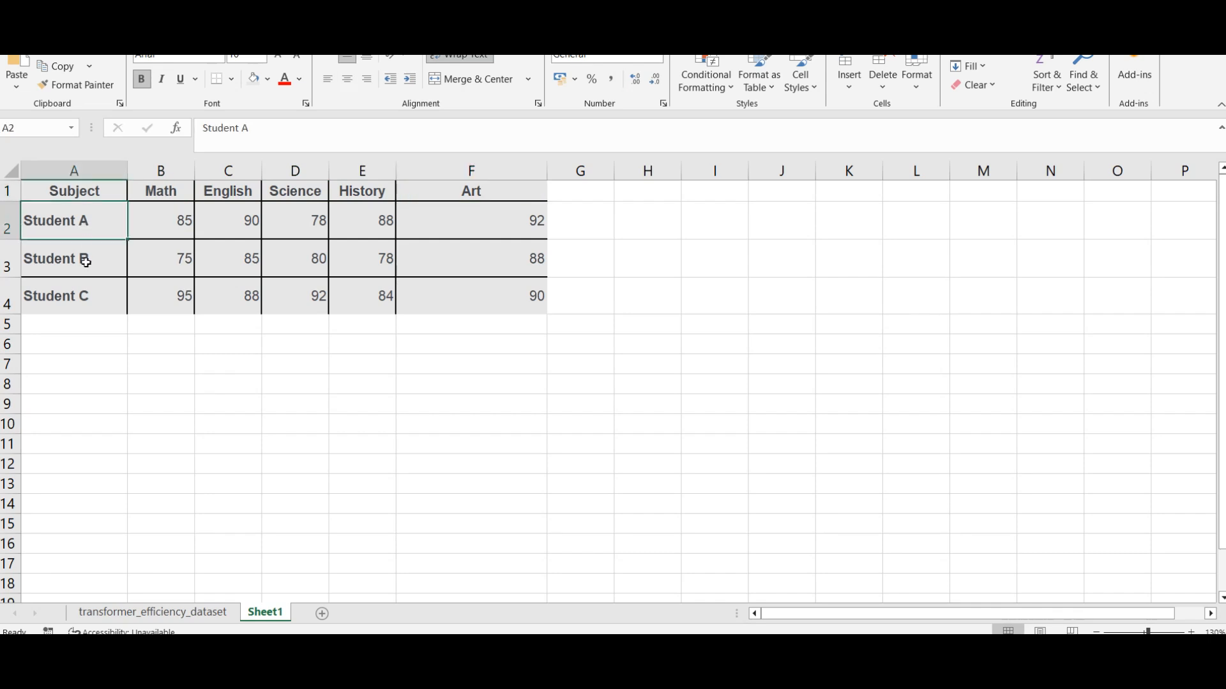
left_click(86, 265)
left_click(74, 284)
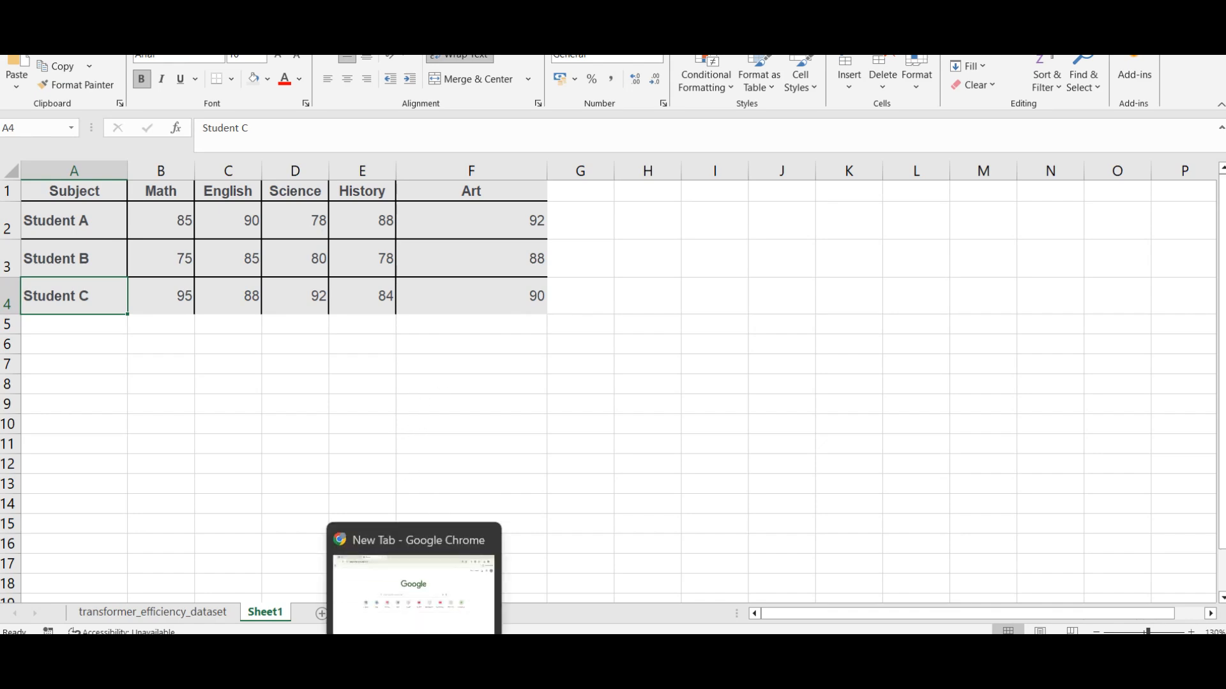
Step: Switch to Chrome, read the task below the sample data in the HLOOKUP article, and return to Excel
left_click(374, 562)
scroll(332, 450, "down", 3)
scroll(331, 450, "down", 1)
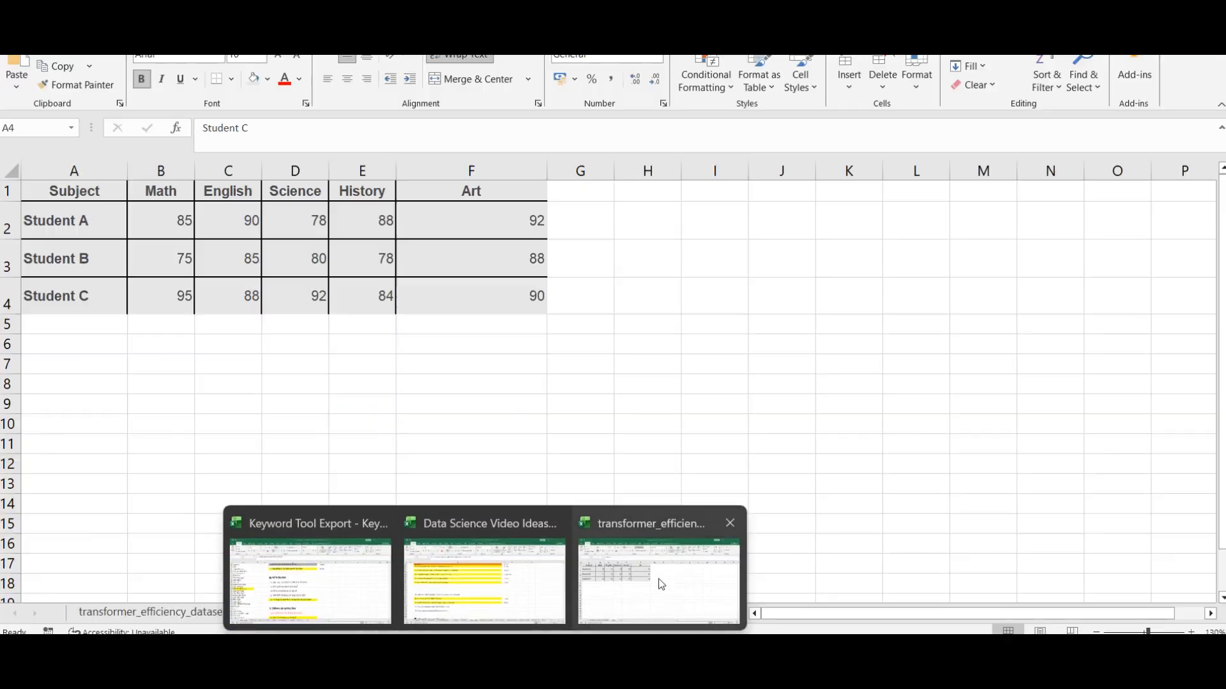
left_click(657, 578)
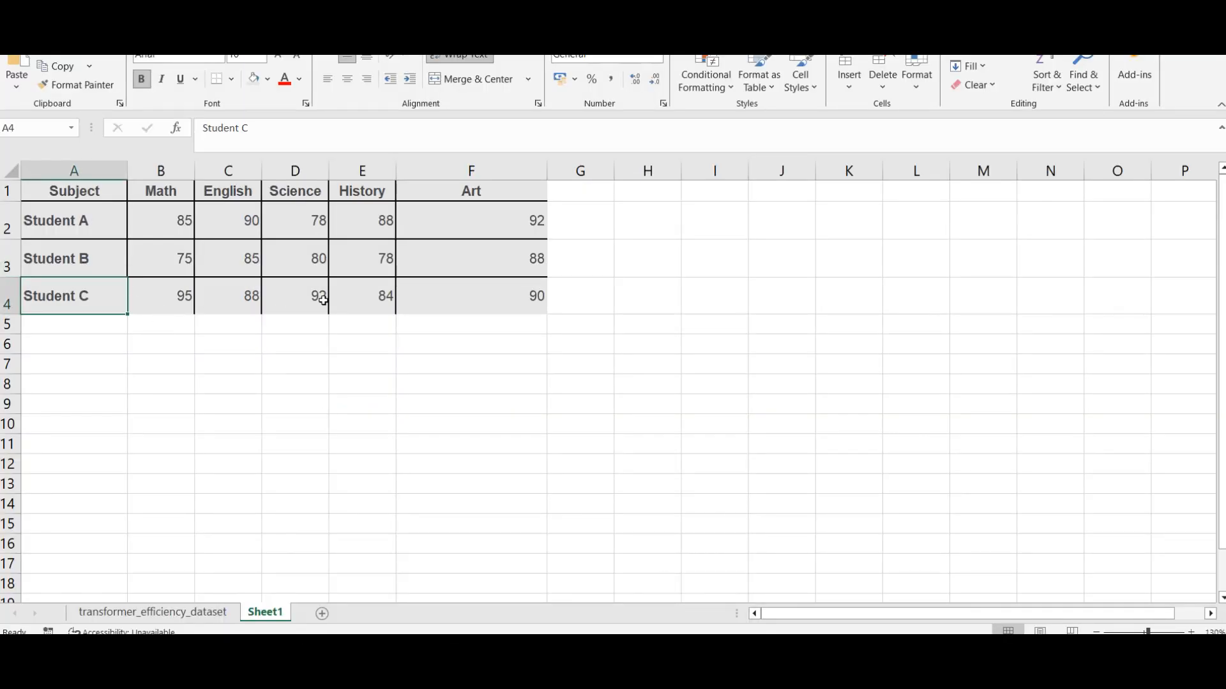
Step: Highlight Student C's Science score in cell D4 with the lightest blue theme fill
left_click(284, 300)
left_click(267, 79)
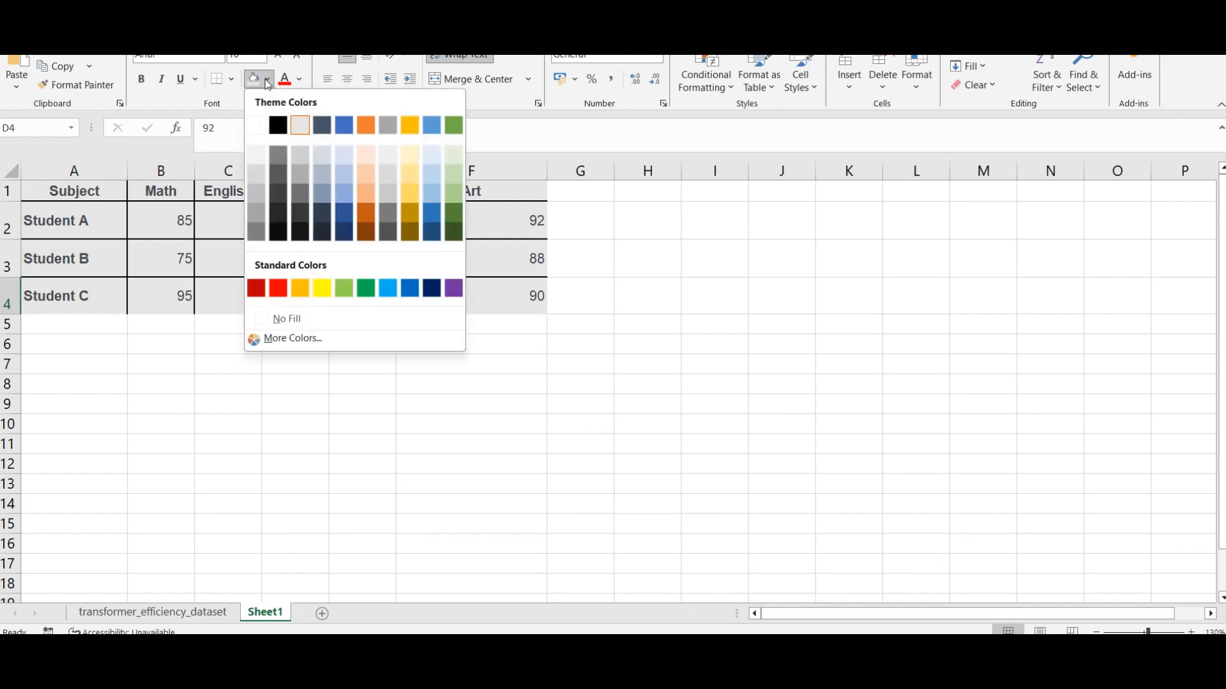
left_click(349, 157)
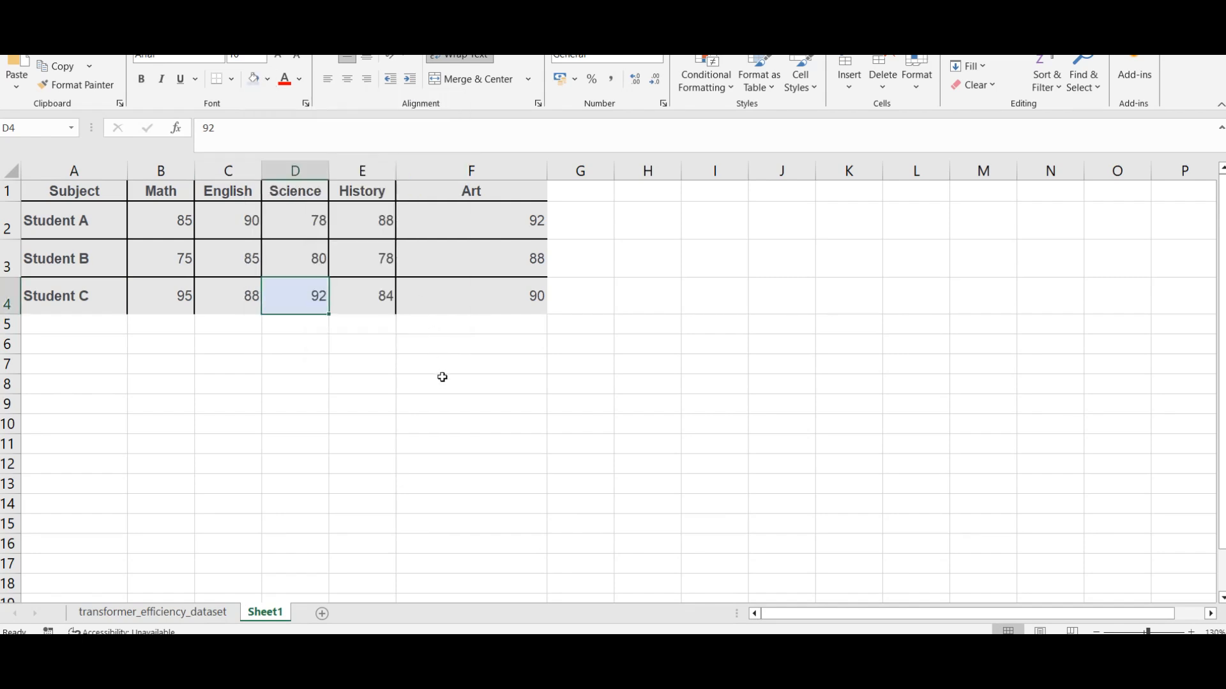
left_click(443, 391)
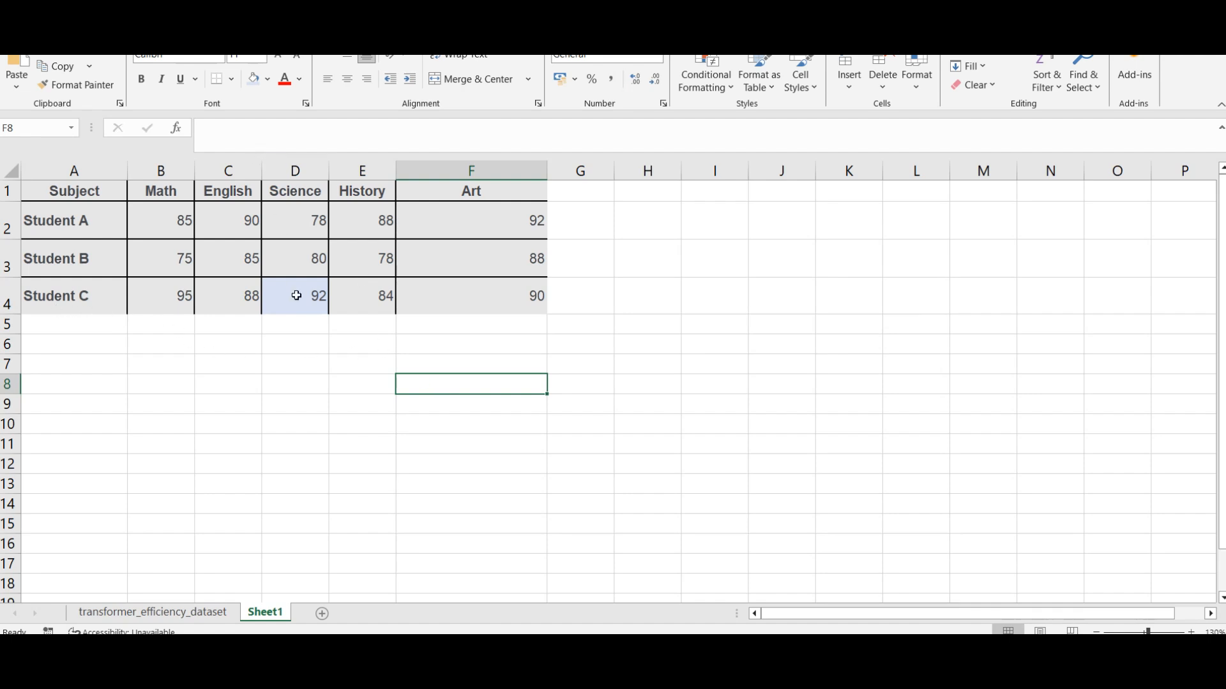
Step: Review the table range A1:F4 and the function name in the Chrome article's HLOOKUP formula, and return to the worksheet
left_click_drag(64, 191, 492, 304)
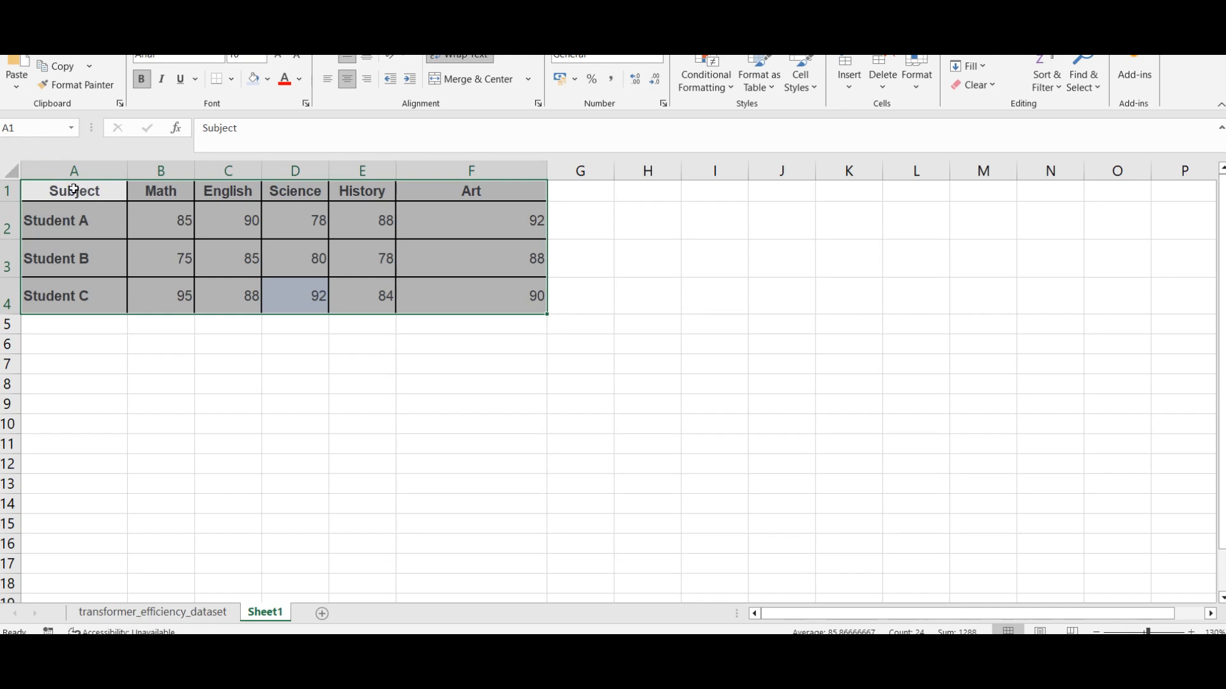
left_click(479, 343)
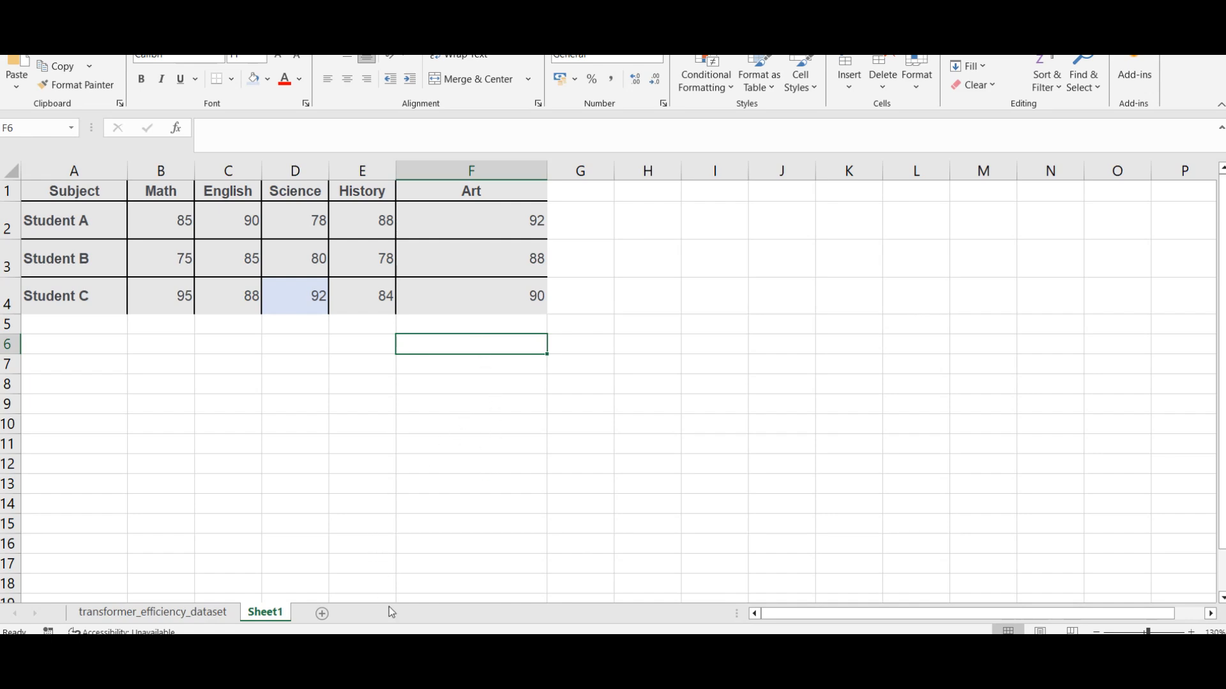
left_click(350, 581)
scroll(348, 408, "down", 3)
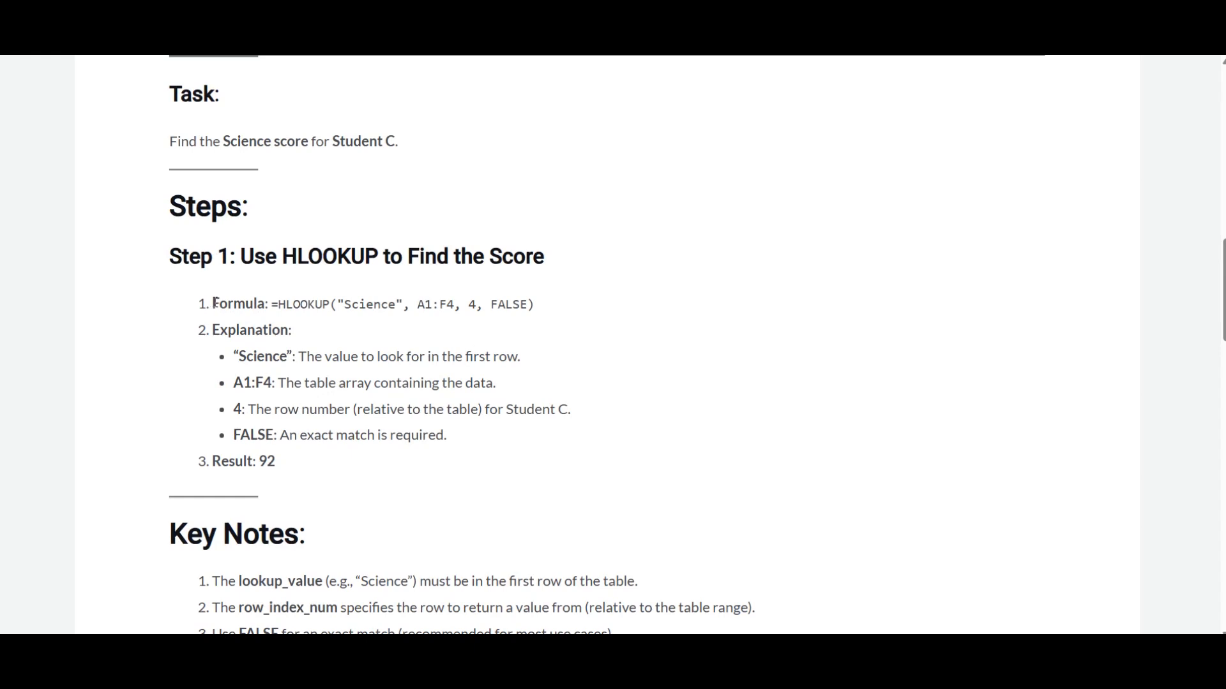
double_click(300, 306)
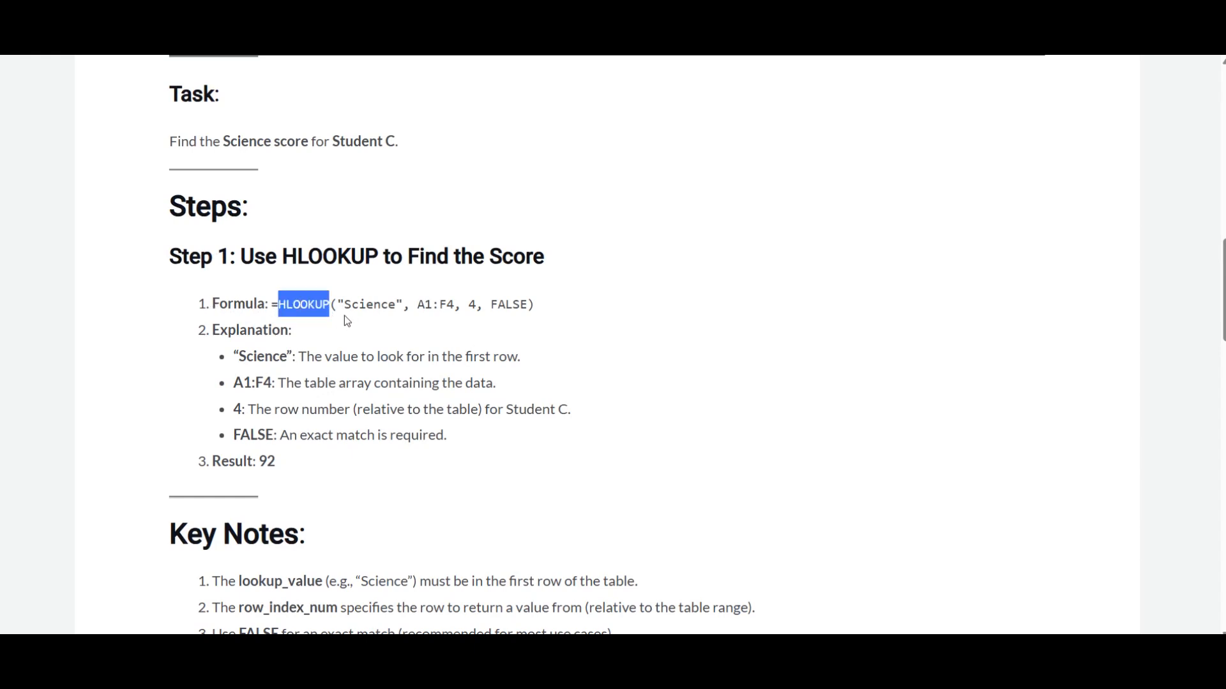
mouse_move(486, 653)
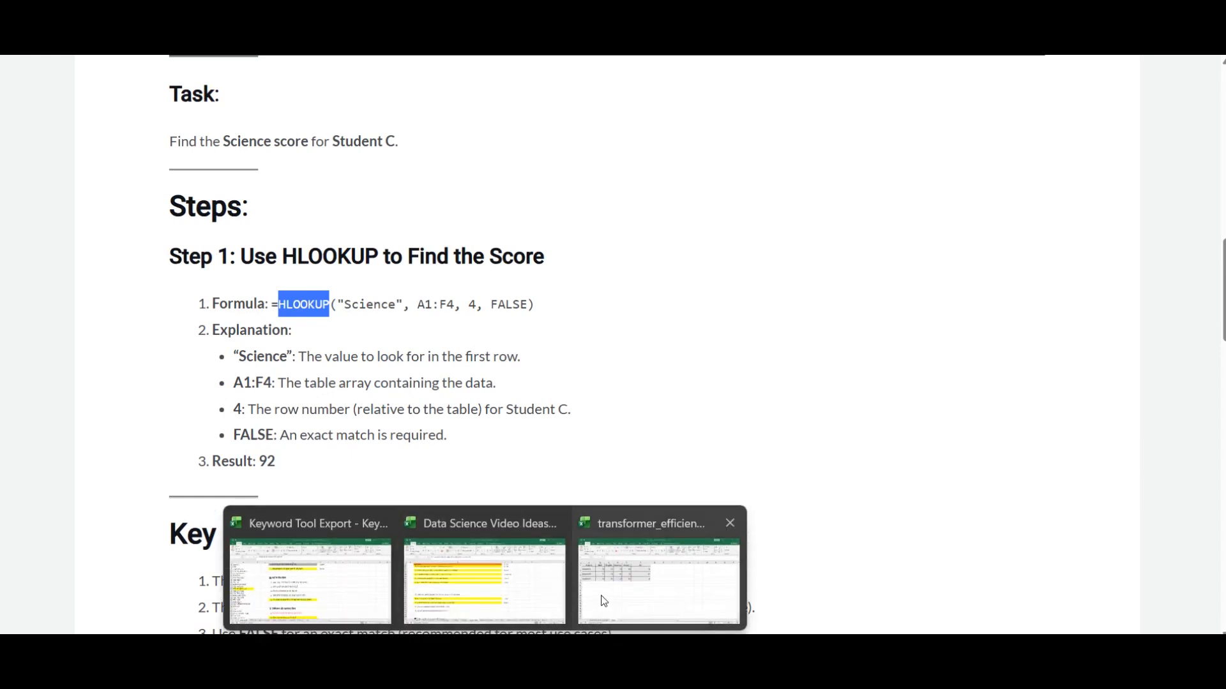
left_click(603, 602)
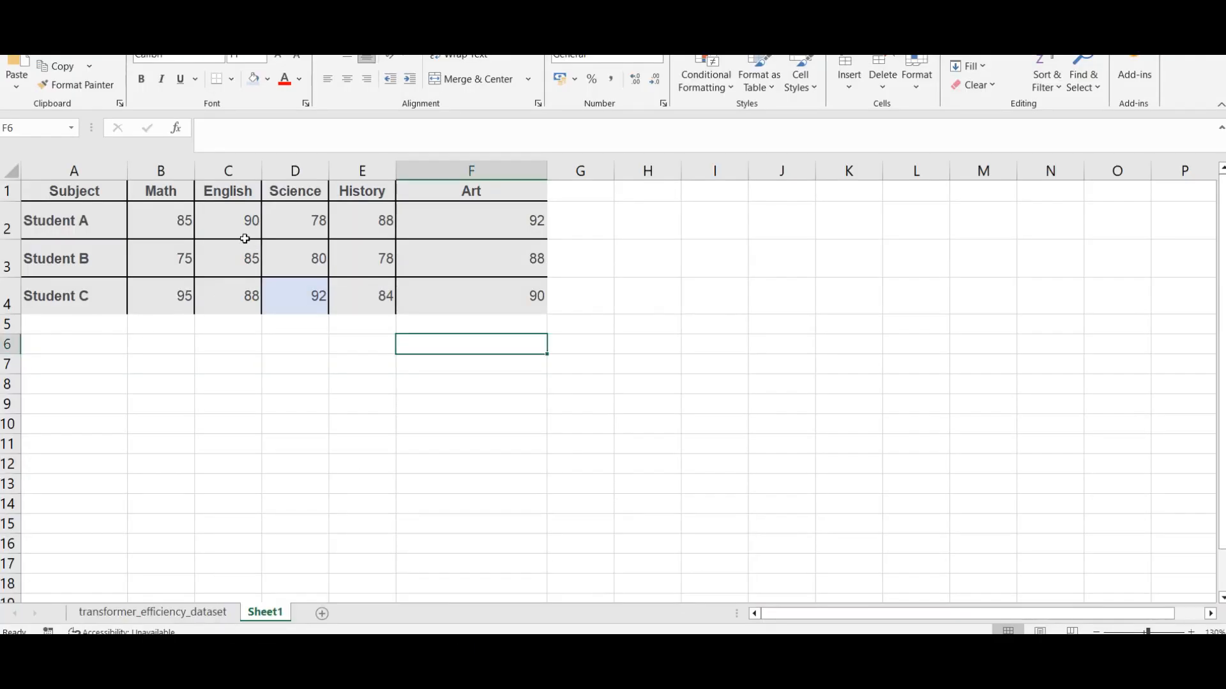
Step: Examine the Science column and trace the subject headers across row 1 up to Science
left_click(295, 171)
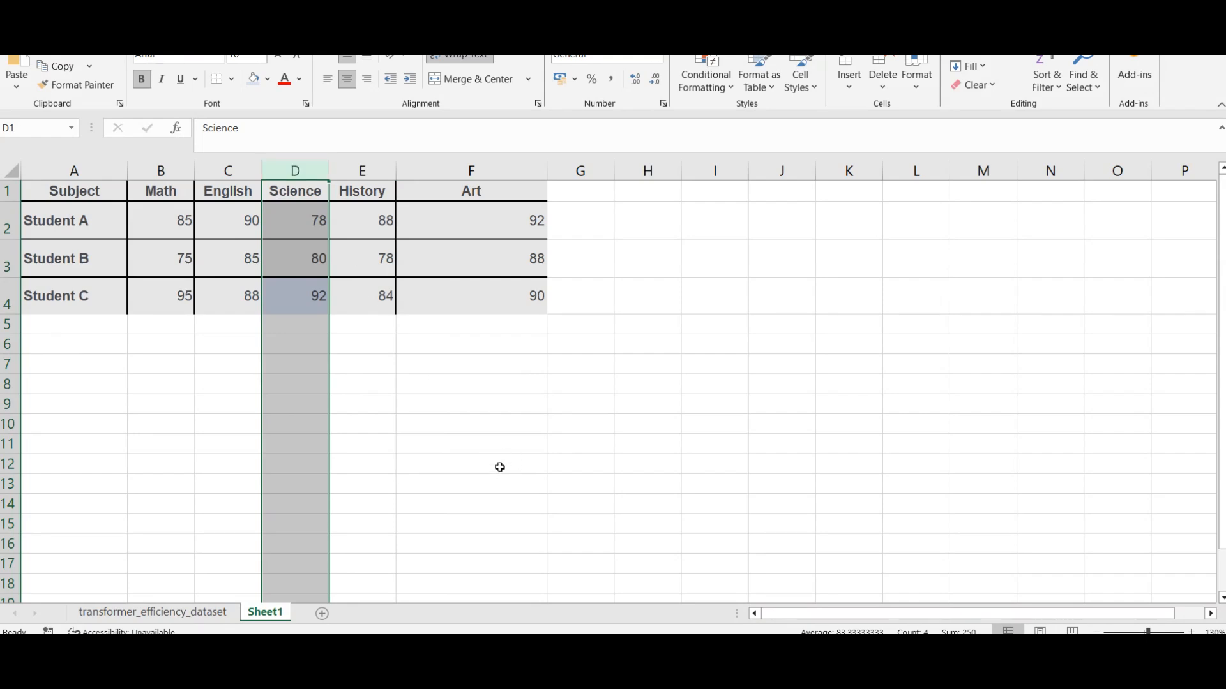
left_click(120, 189)
left_click(171, 191)
left_click(247, 190)
left_click(317, 189)
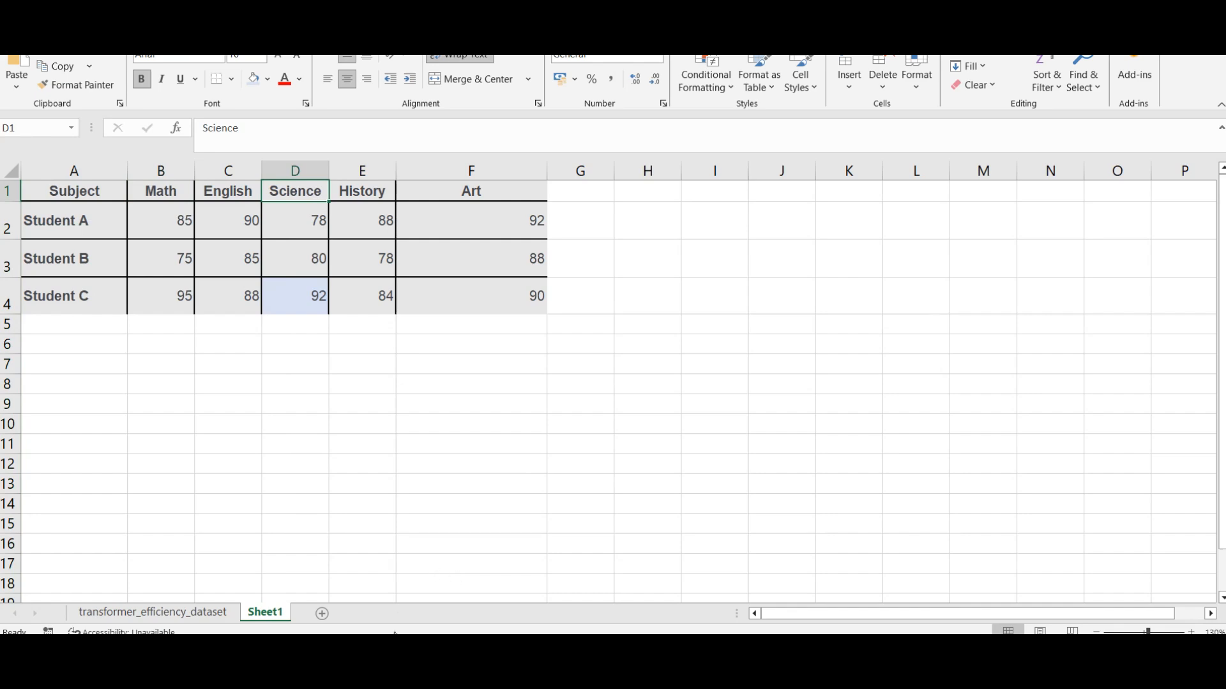
Step: Read the HLOOKUP definition at the start of the Chrome article and return to the Excel worksheet
mouse_move(379, 649)
left_click(319, 586)
scroll(405, 317, "up", 7)
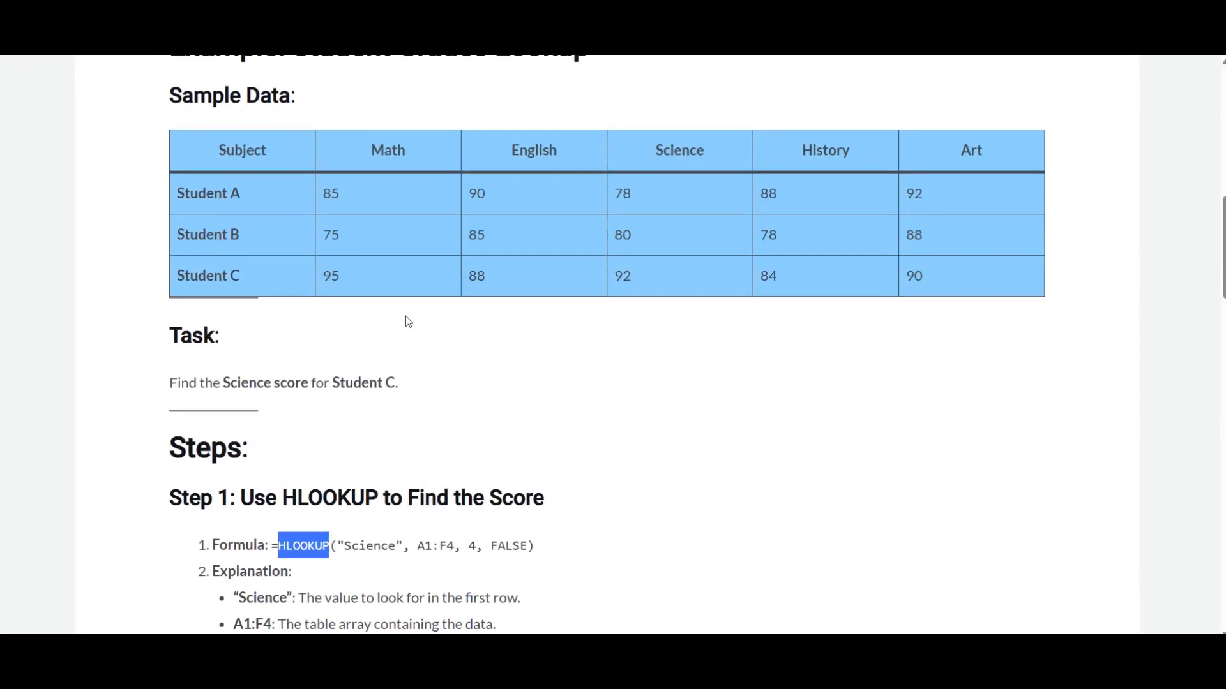
scroll(412, 322, "up", 2)
scroll(482, 310, "up", 2)
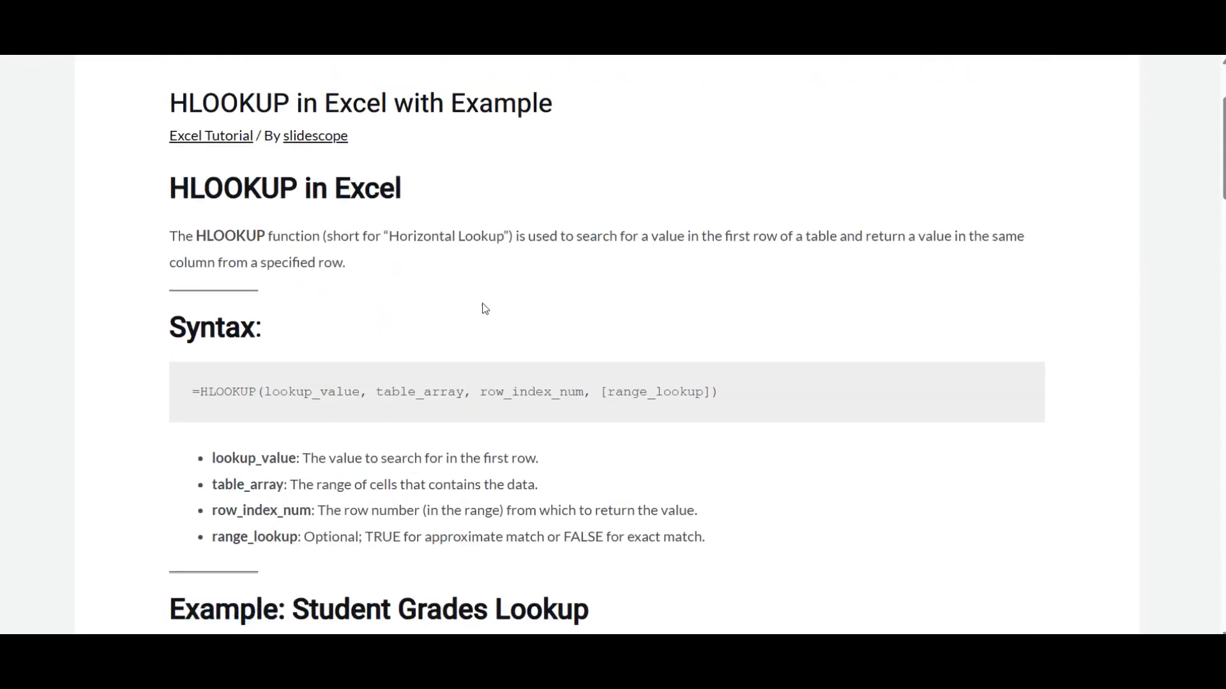
left_click_drag(647, 240, 831, 236)
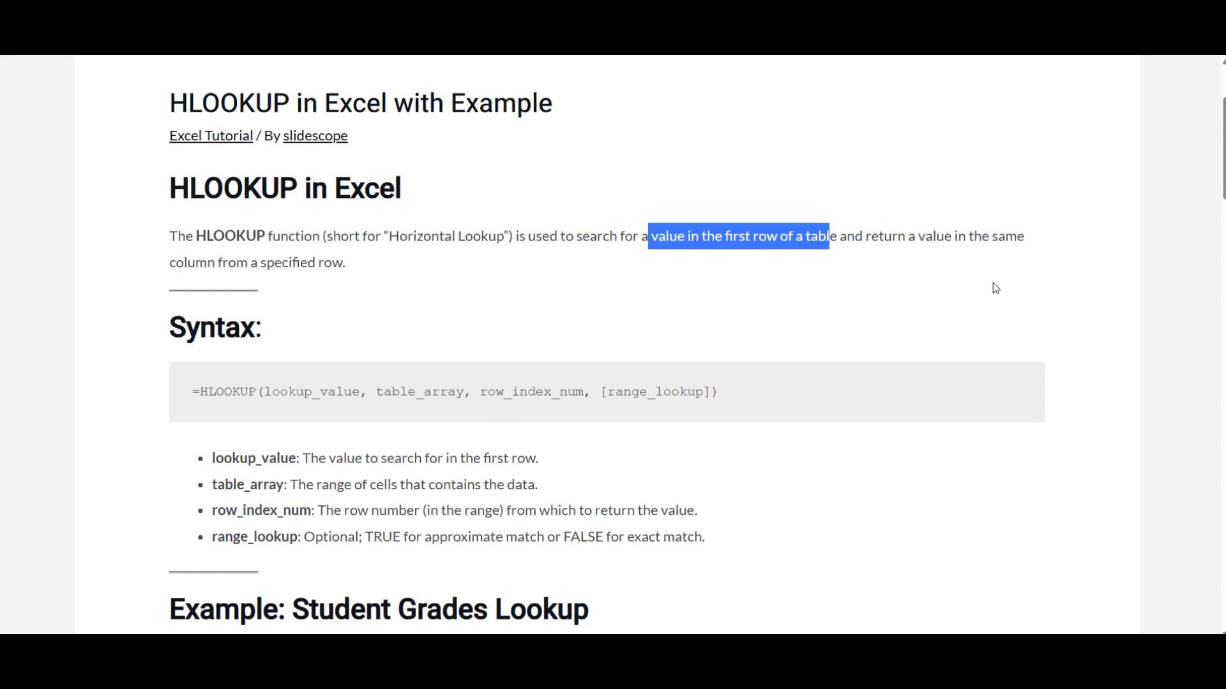
left_click_drag(162, 261, 319, 266)
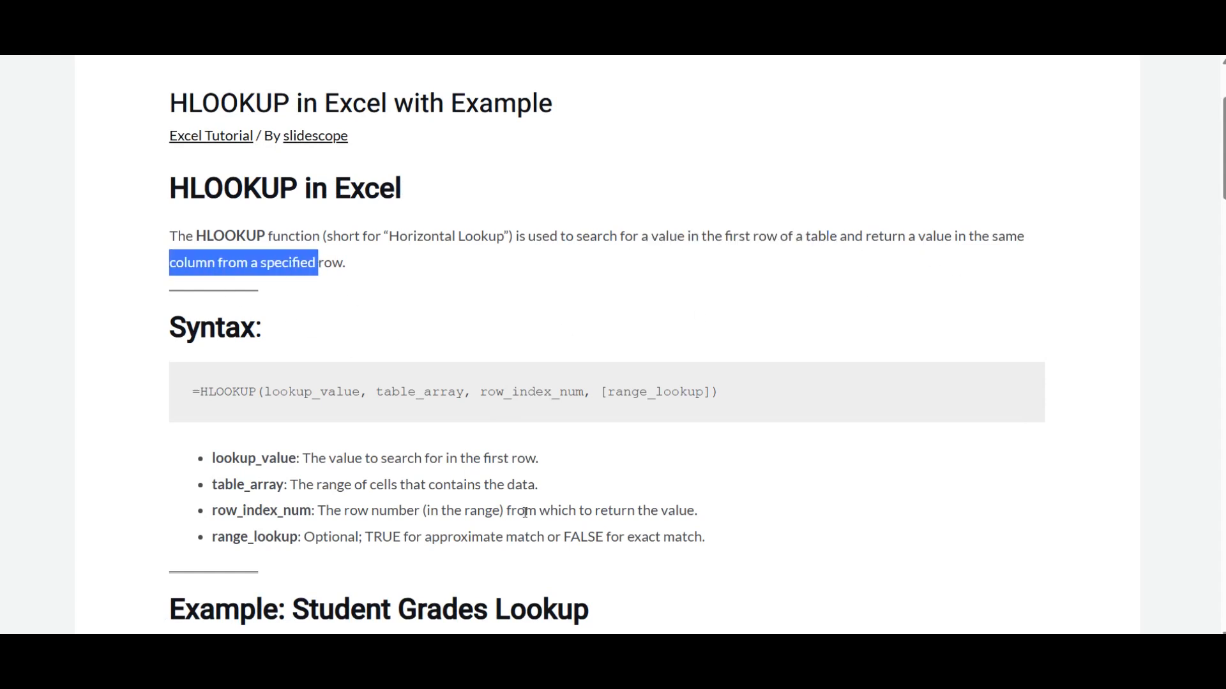
left_click(682, 576)
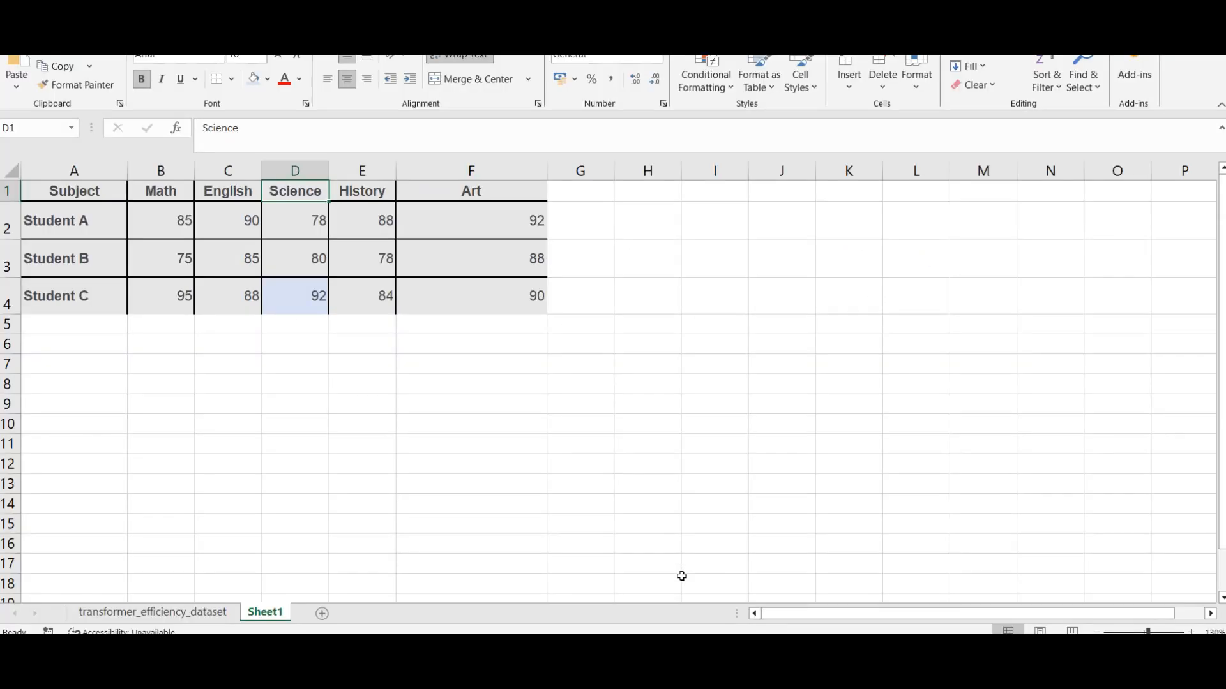
Step: Examine the table's first row as the lookup row, checking each header from Subject to Art
left_click_drag(37, 191, 443, 191)
left_click(245, 279)
left_click(159, 193)
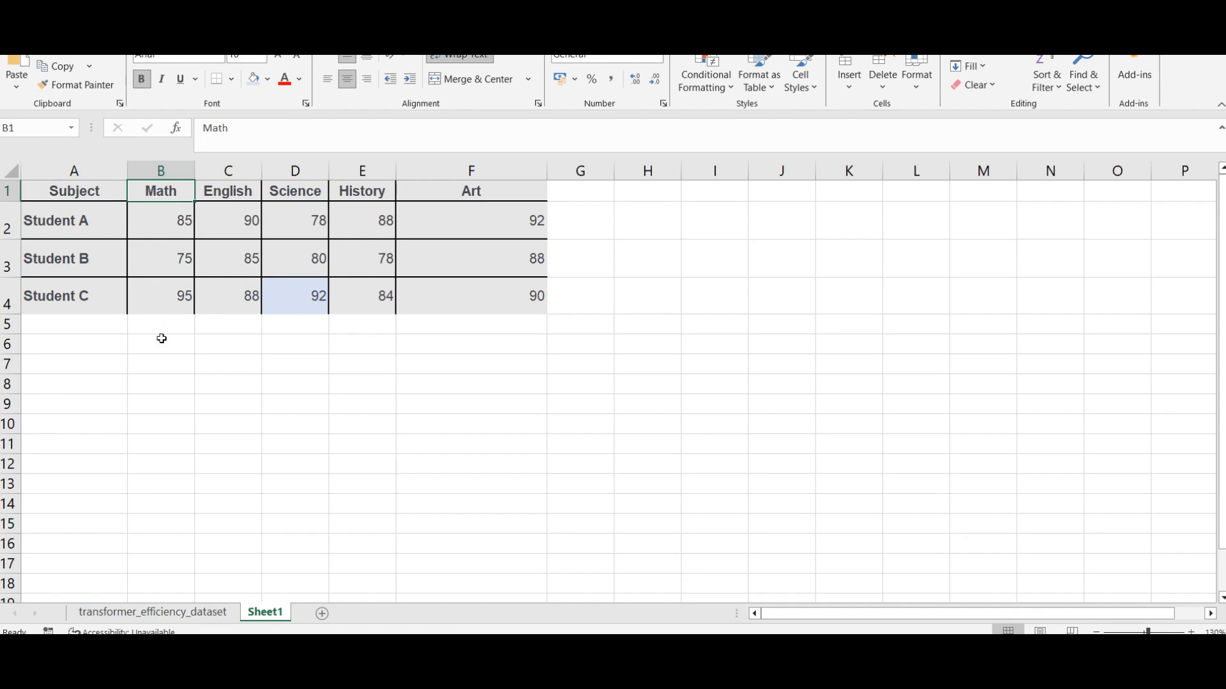
left_click(180, 400)
left_click(64, 193)
left_click(176, 186)
left_click(235, 192)
left_click(300, 191)
left_click(353, 186)
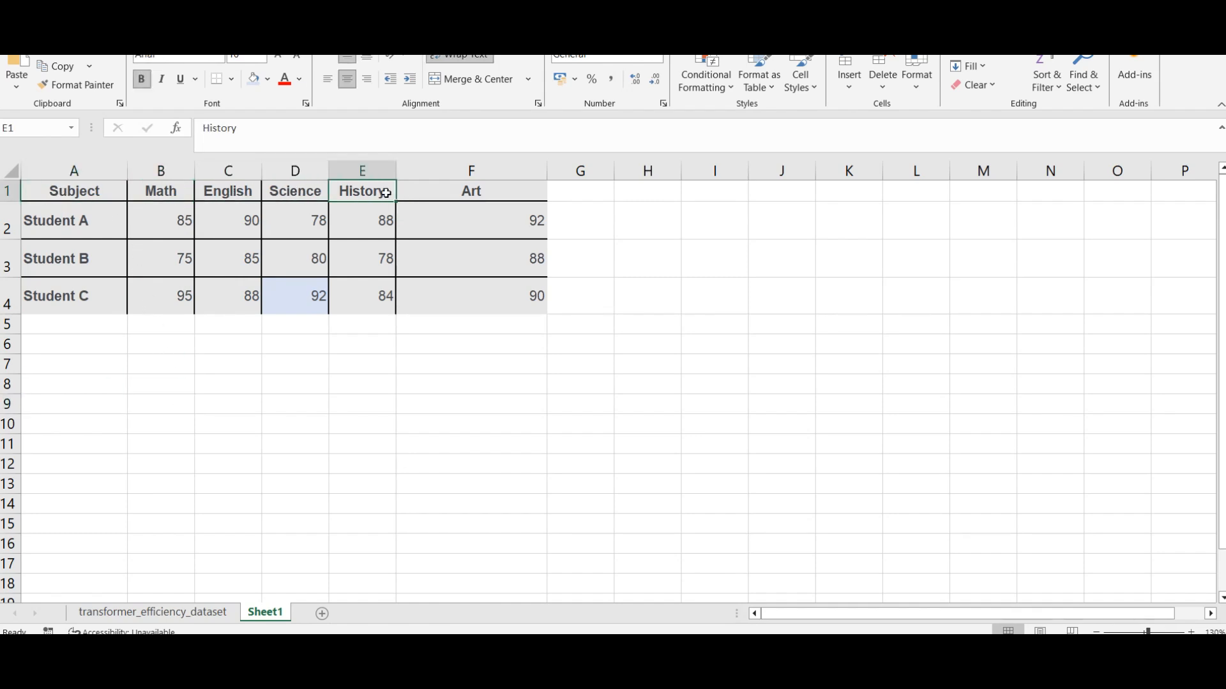
left_click(474, 186)
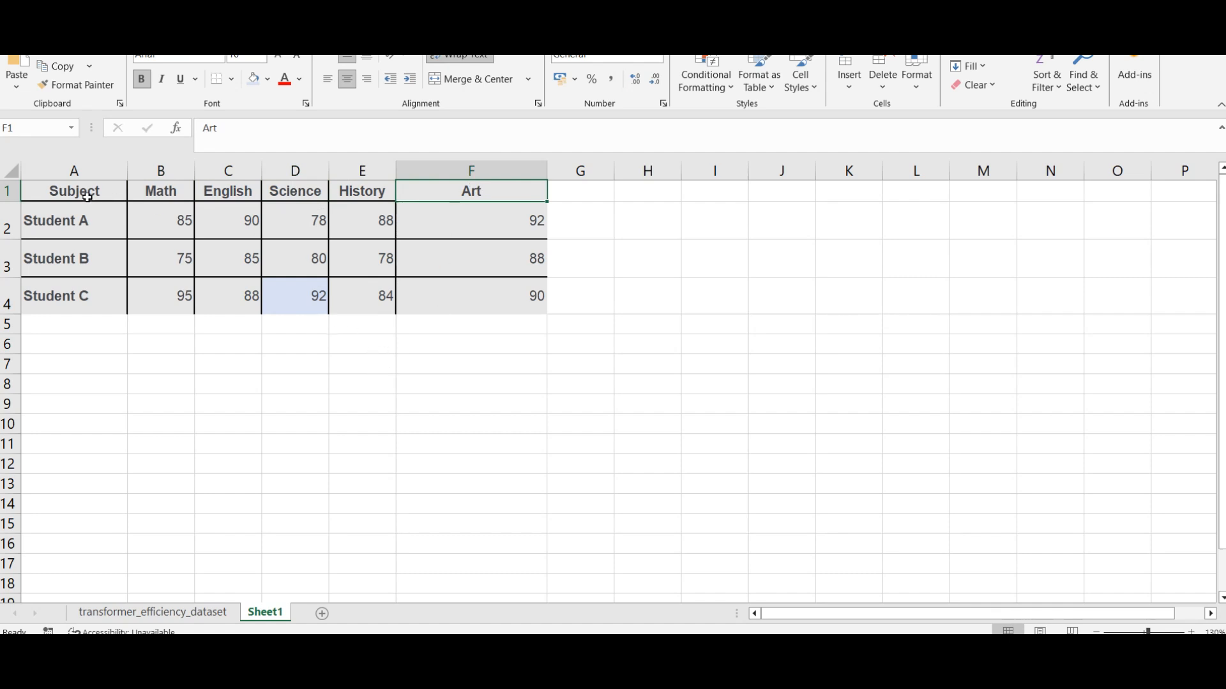
Step: Locate the Science header and go through the student names down to Student C
left_click(300, 197)
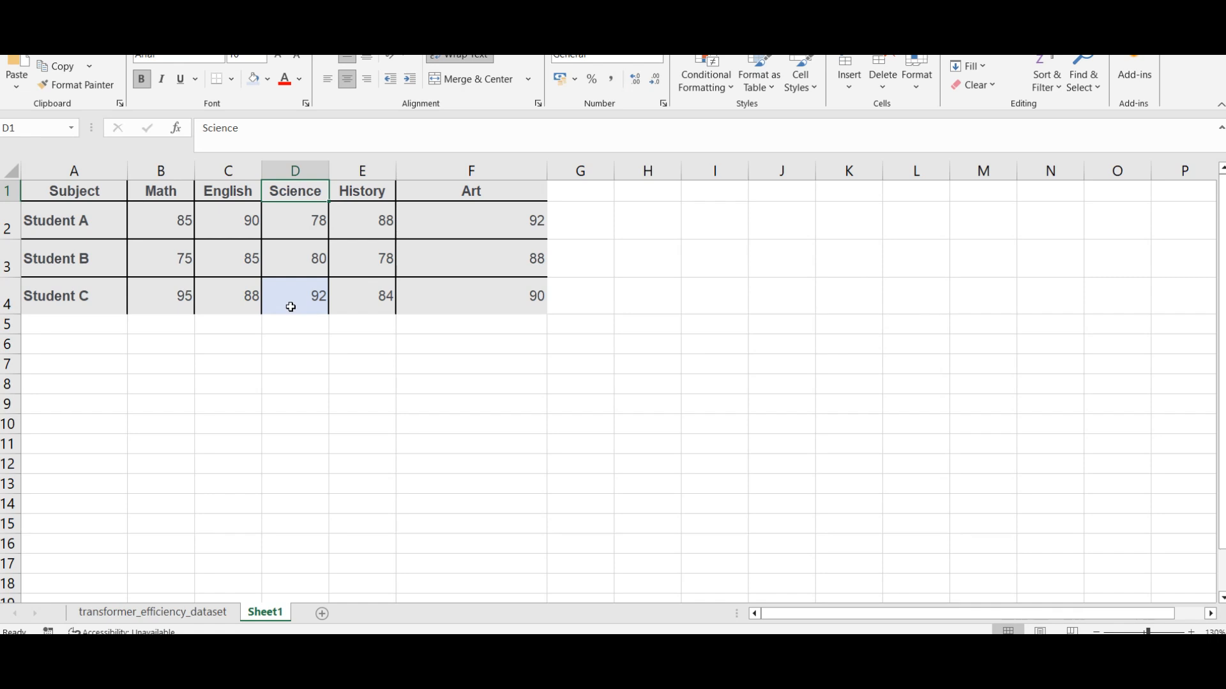
left_click(99, 228)
left_click(90, 266)
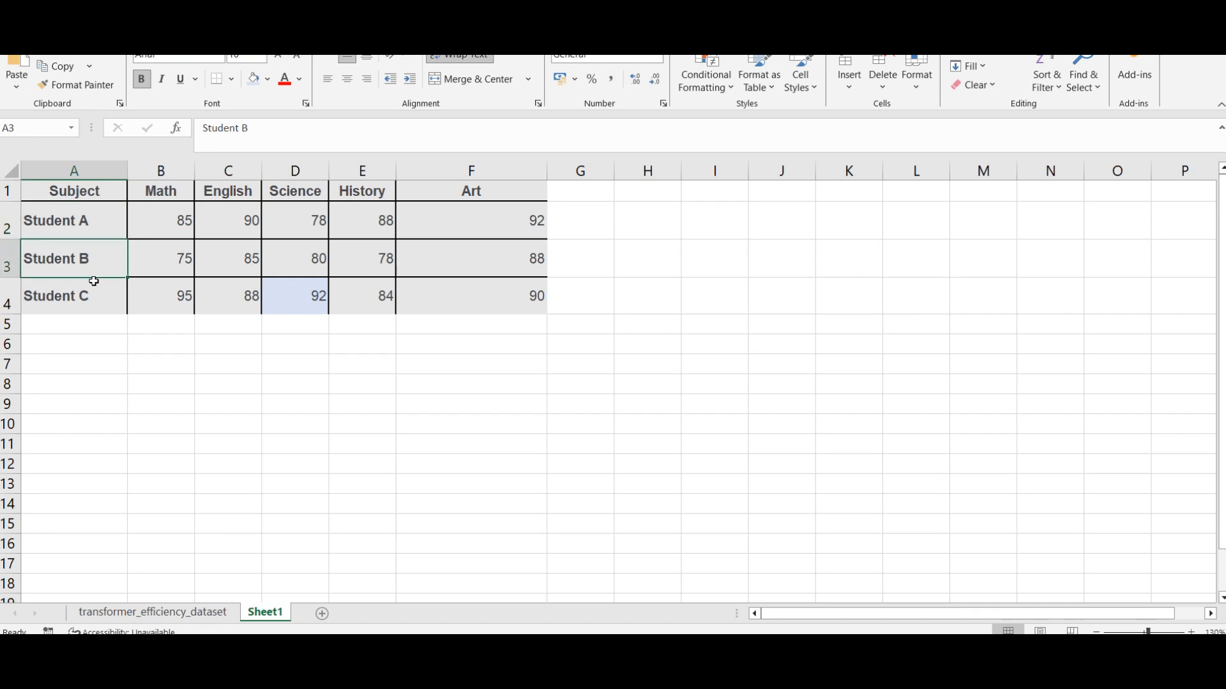
left_click(94, 282)
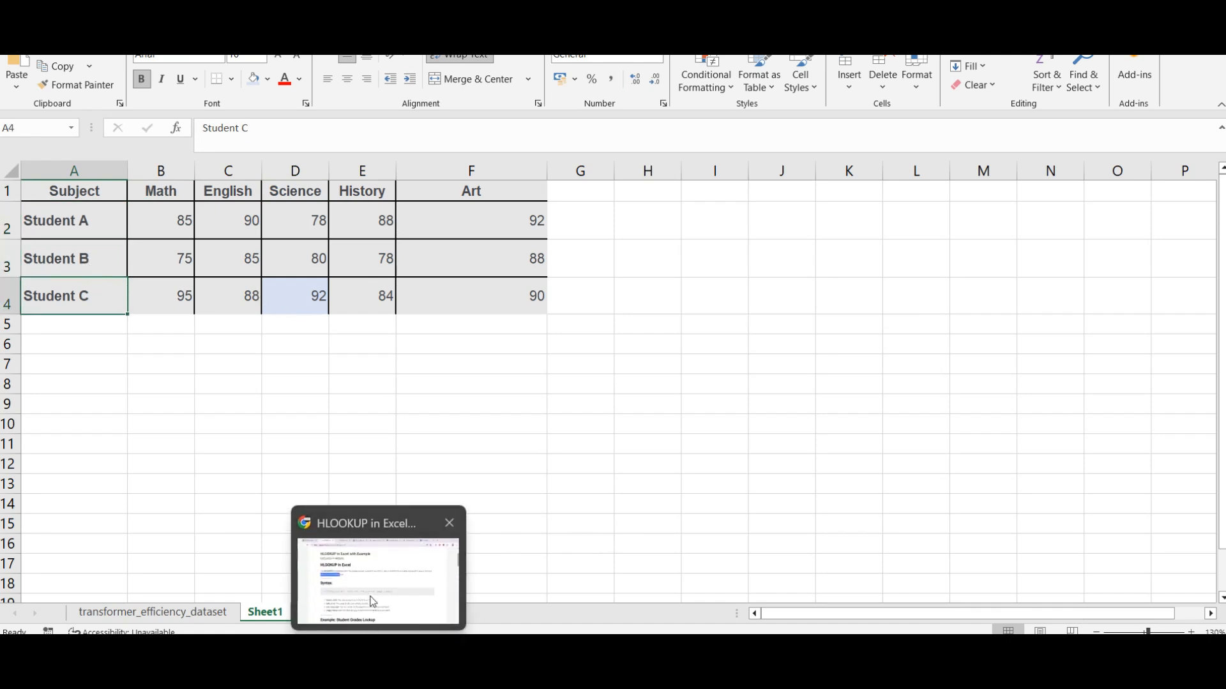
Step: Copy =HLOOKUP("Science", A1:F4, 4, FALSE) from the Chrome article into cell K7 of the worksheet and widen column K
left_click(386, 560)
scroll(544, 529, "down", 10)
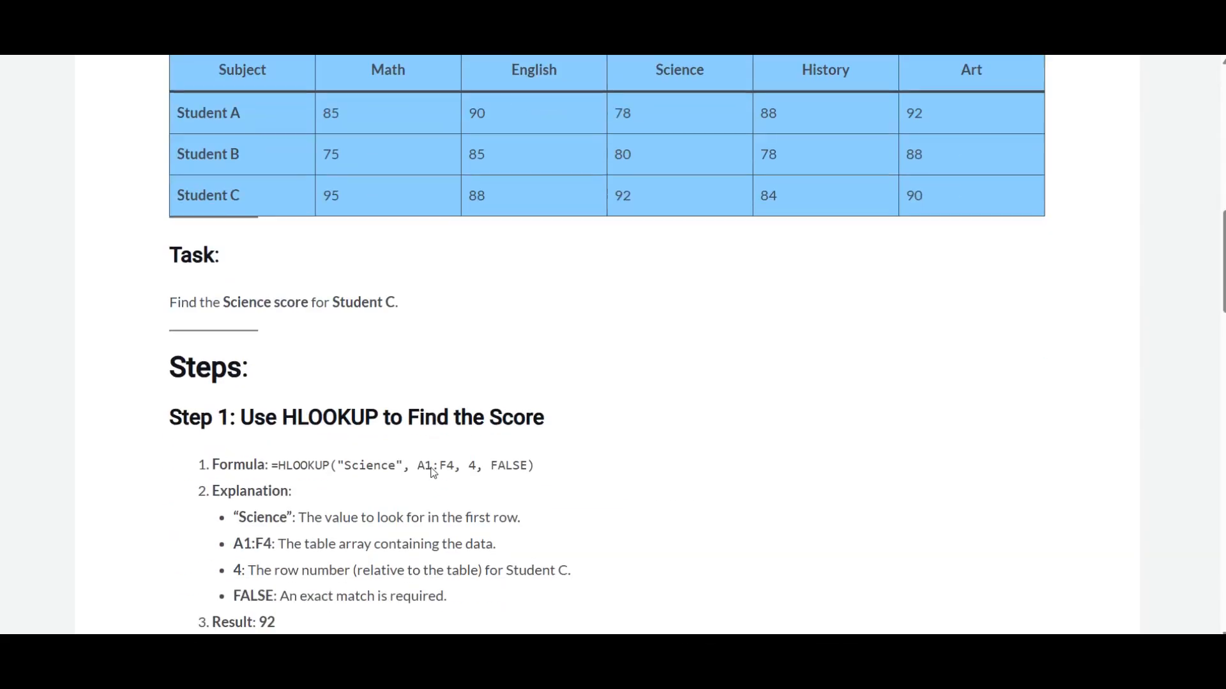
left_click_drag(554, 466, 273, 469)
key("ctrl+c")
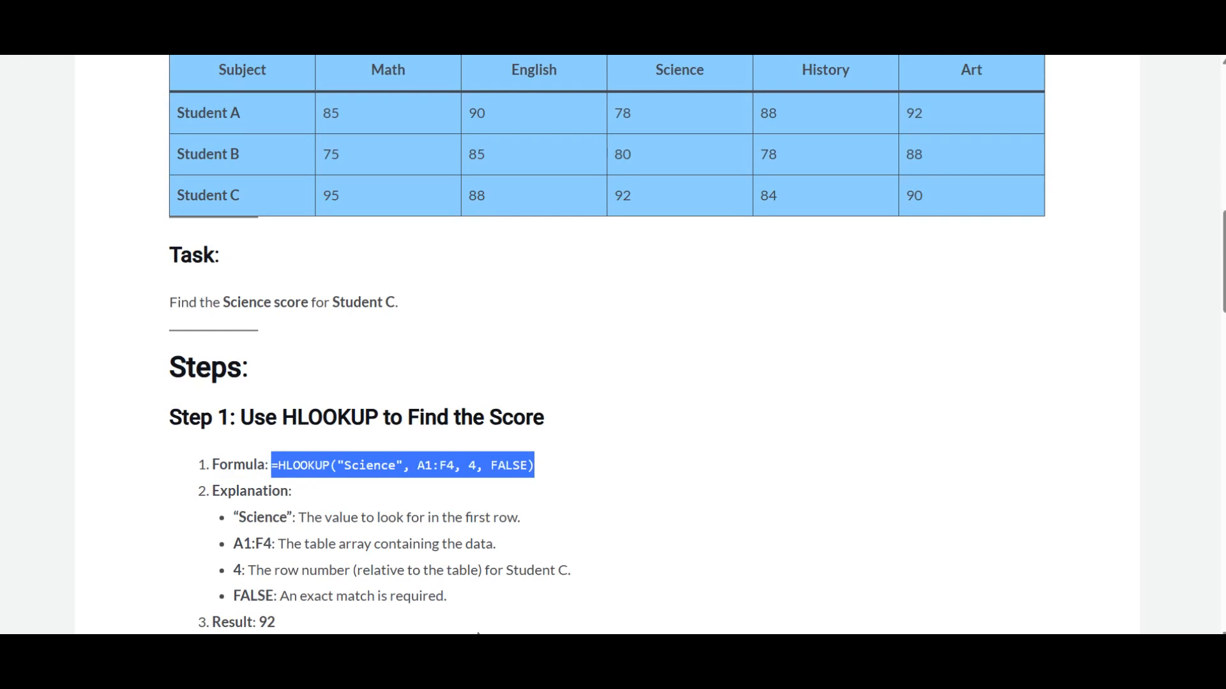
left_click(603, 586)
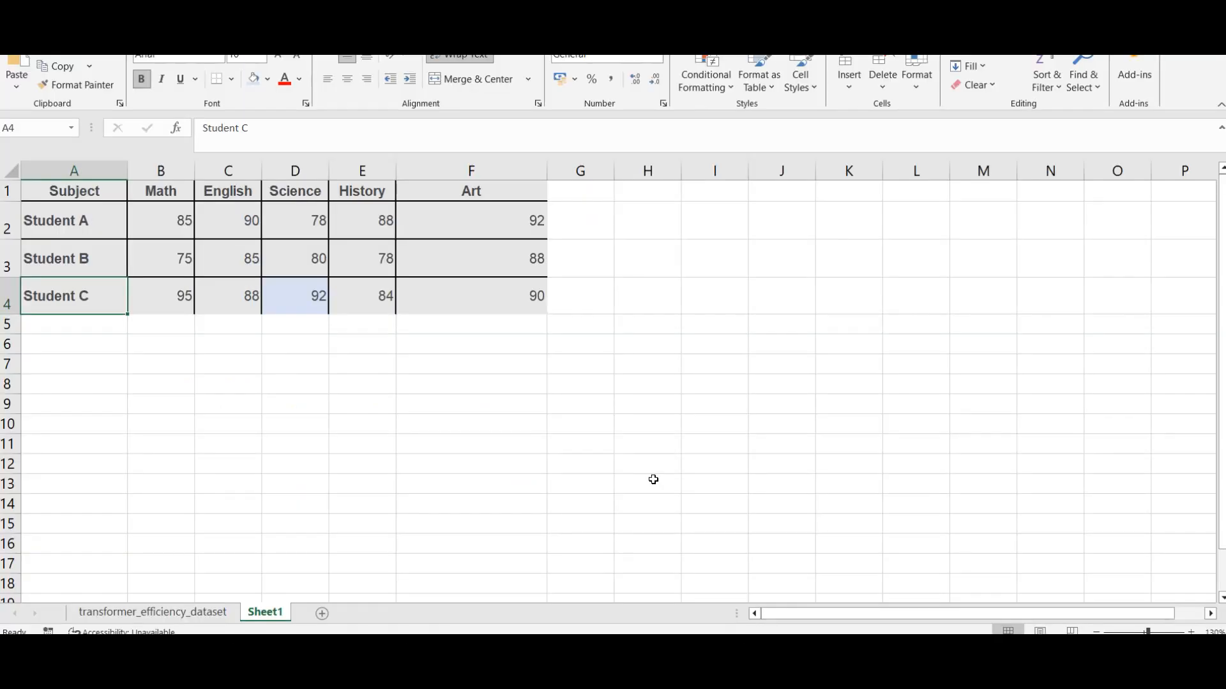
left_click(820, 368)
key("ctrl+v")
left_click_drag(883, 170, 931, 171)
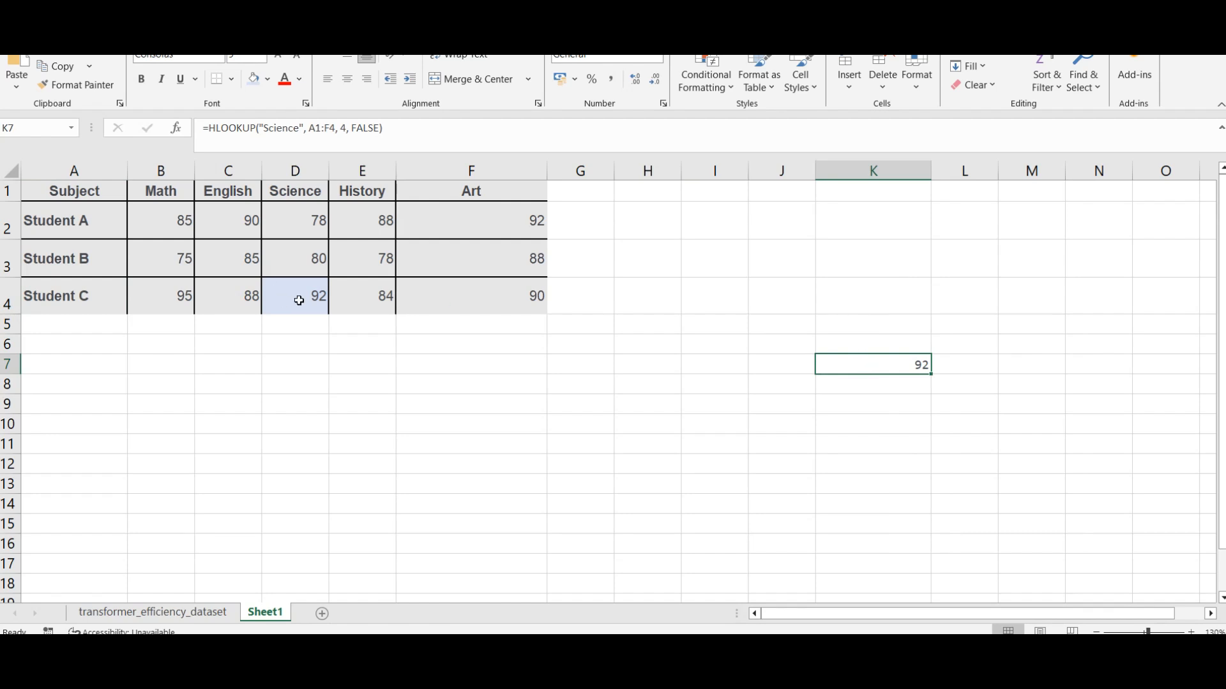
Step: Inspect the function name, the "Science" lookup value and the A1:F4 table range in K7's formula
double_click(227, 126)
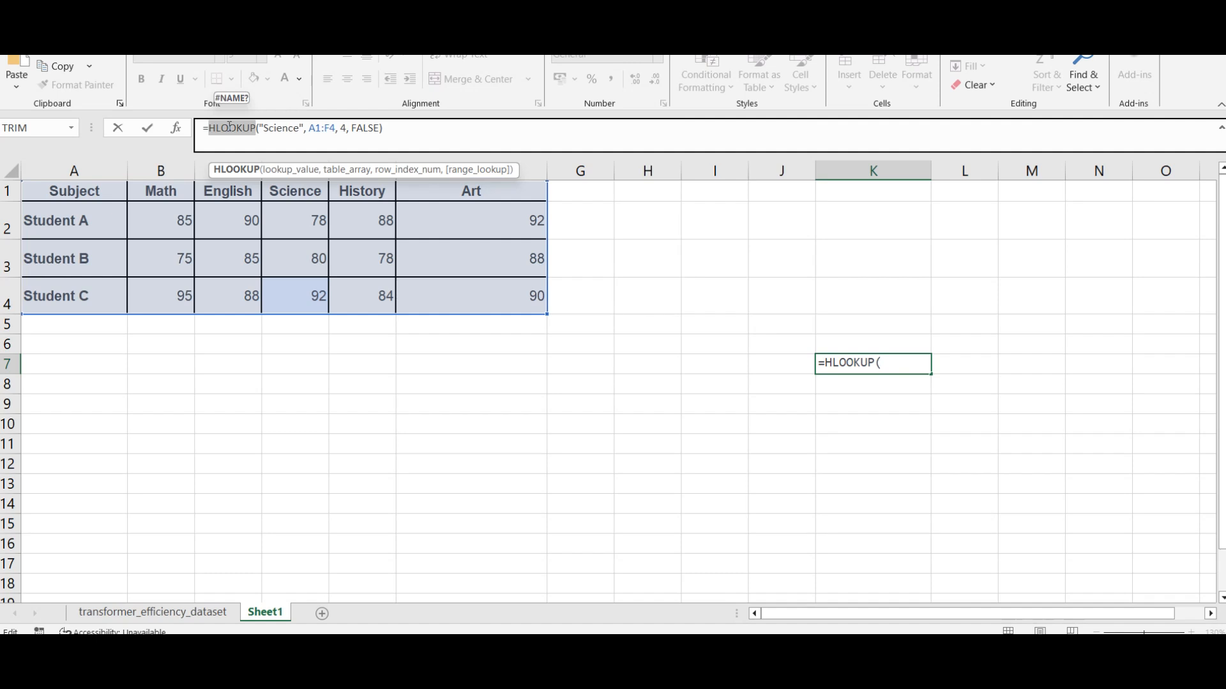
left_click(284, 128)
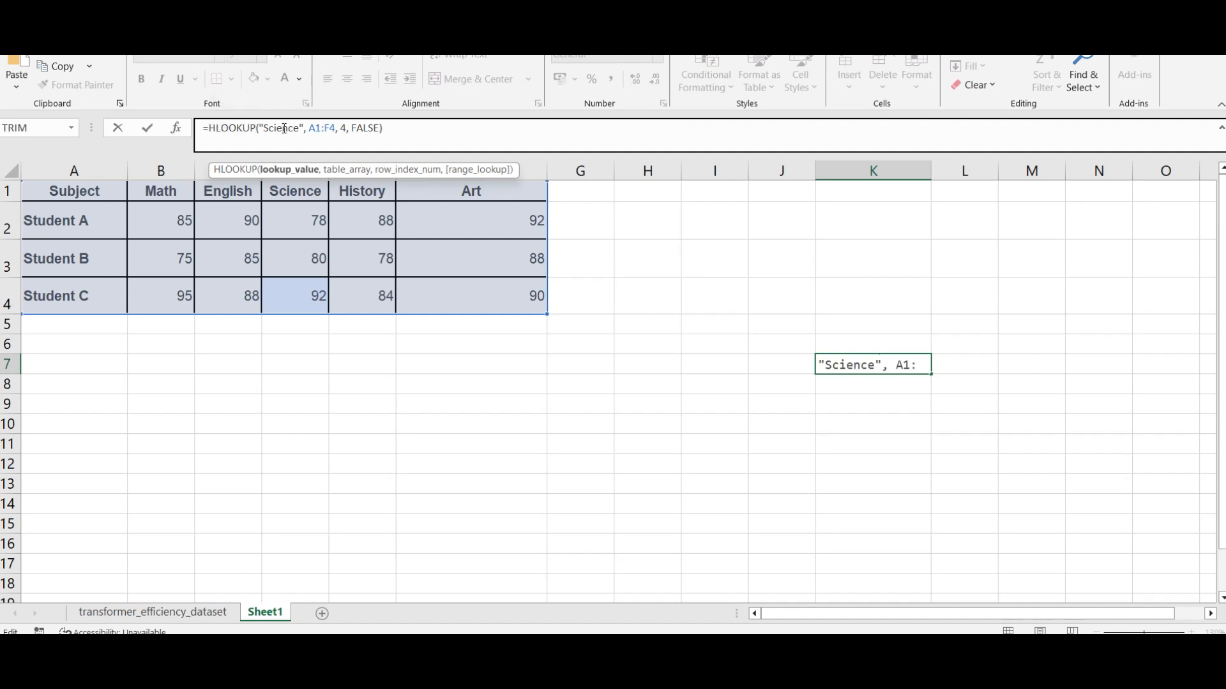
left_click(312, 128)
Step: Replace the formula in K7 with =HLOOKUP("Science", A1:F4, 4, FALSE) to remove the stray L11 reference
left_click(957, 440)
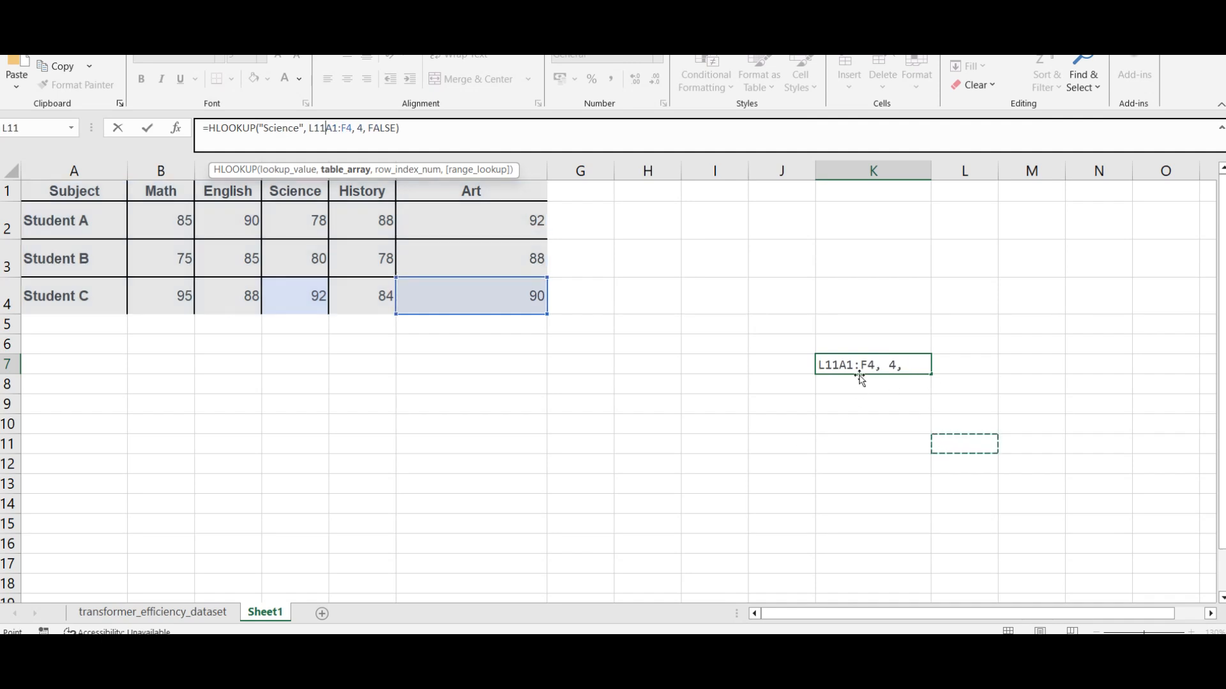
left_click(479, 125)
key("ctrl+a")
key("ctrl+v")
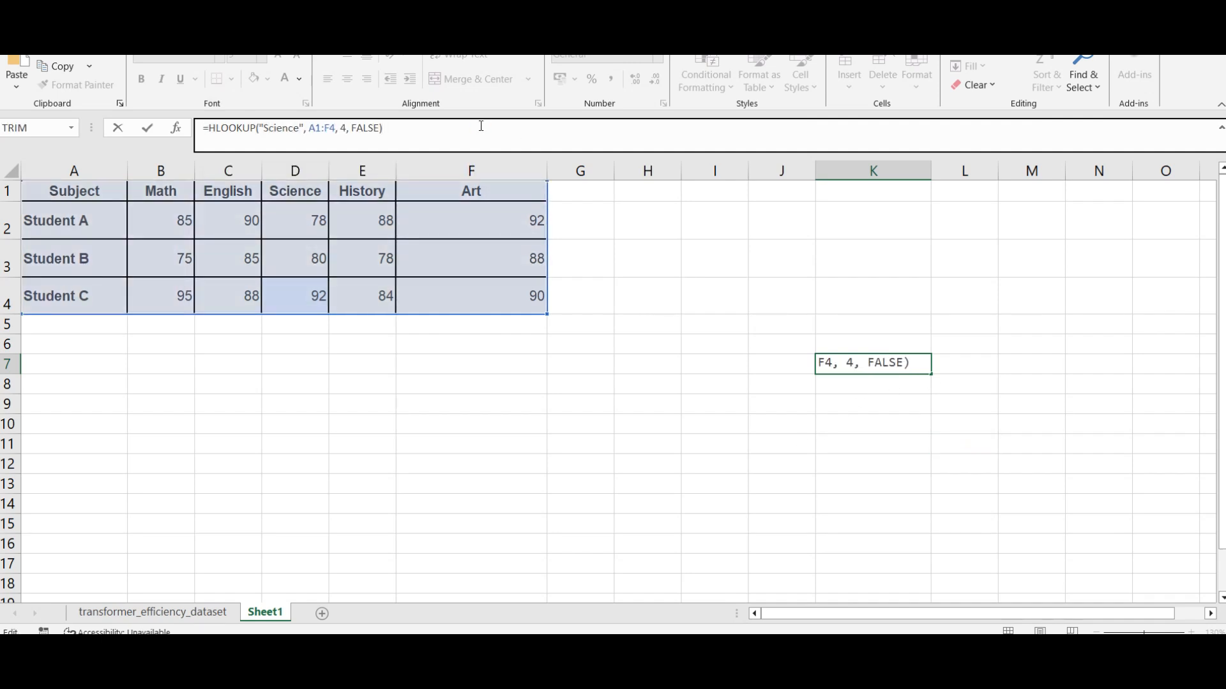
key("Return")
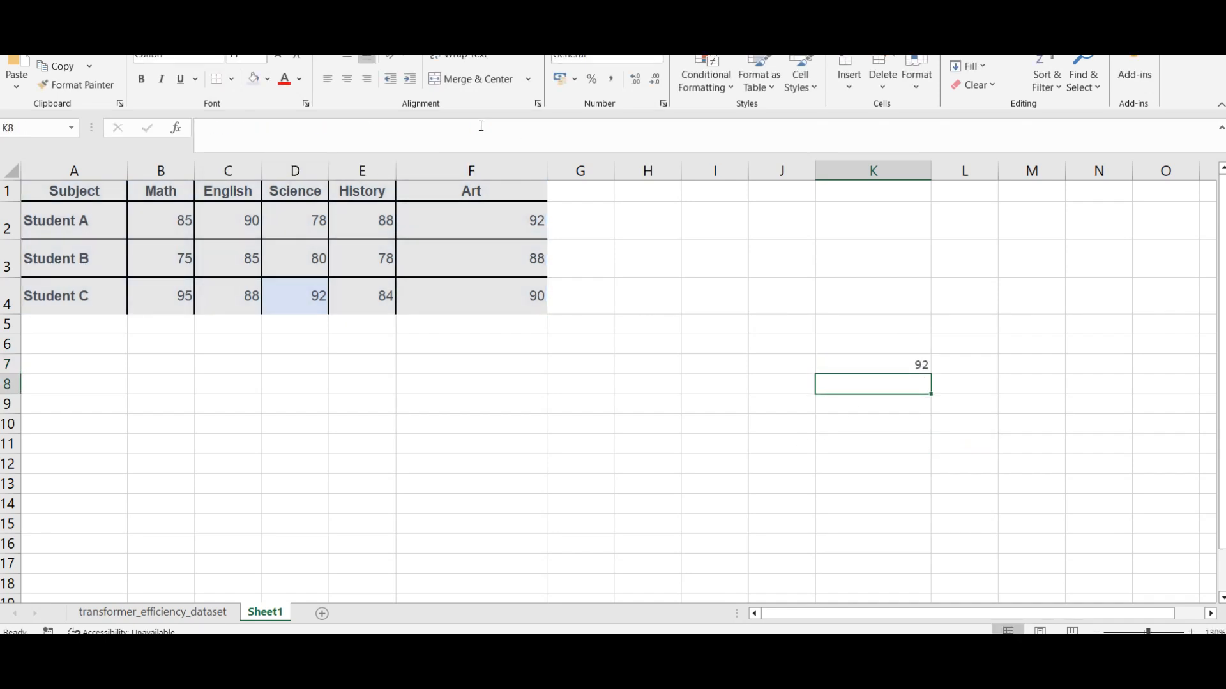
left_click(921, 363)
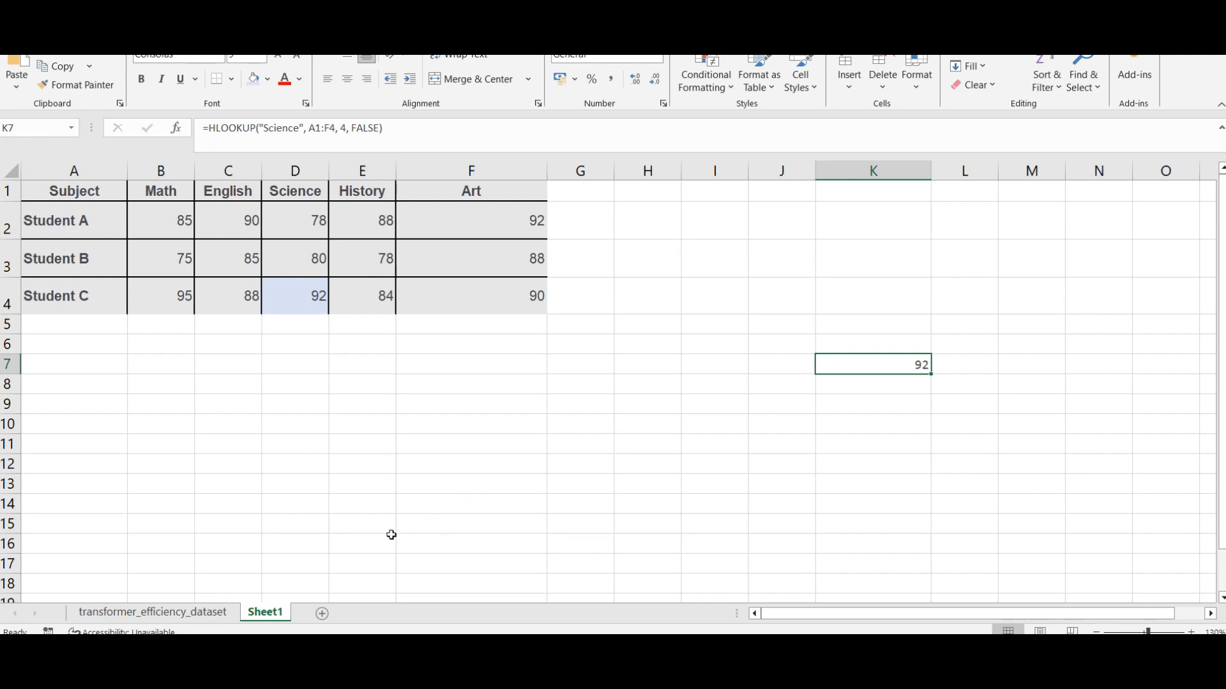
Step: Switch to the Chrome article, review the HLOOKUP syntax and its argument descriptions, and return to the Excel workbook
mouse_move(378, 639)
left_click(377, 588)
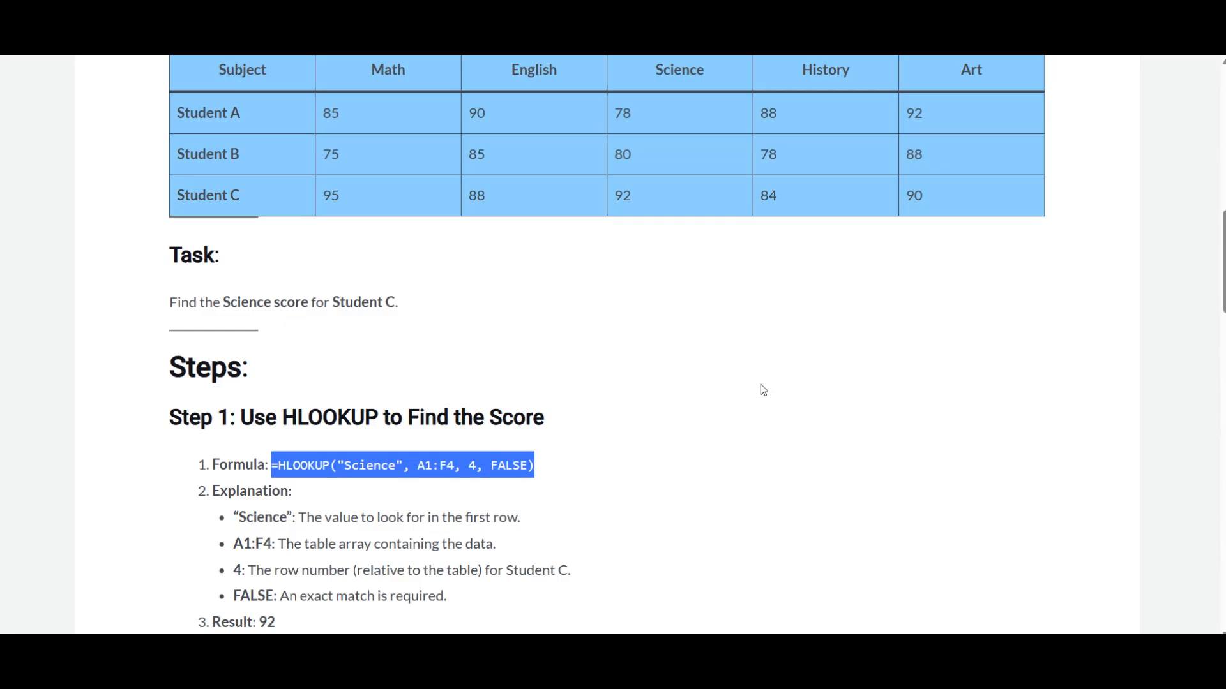
scroll(507, 460, "up", 4)
scroll(338, 385, "up", 2)
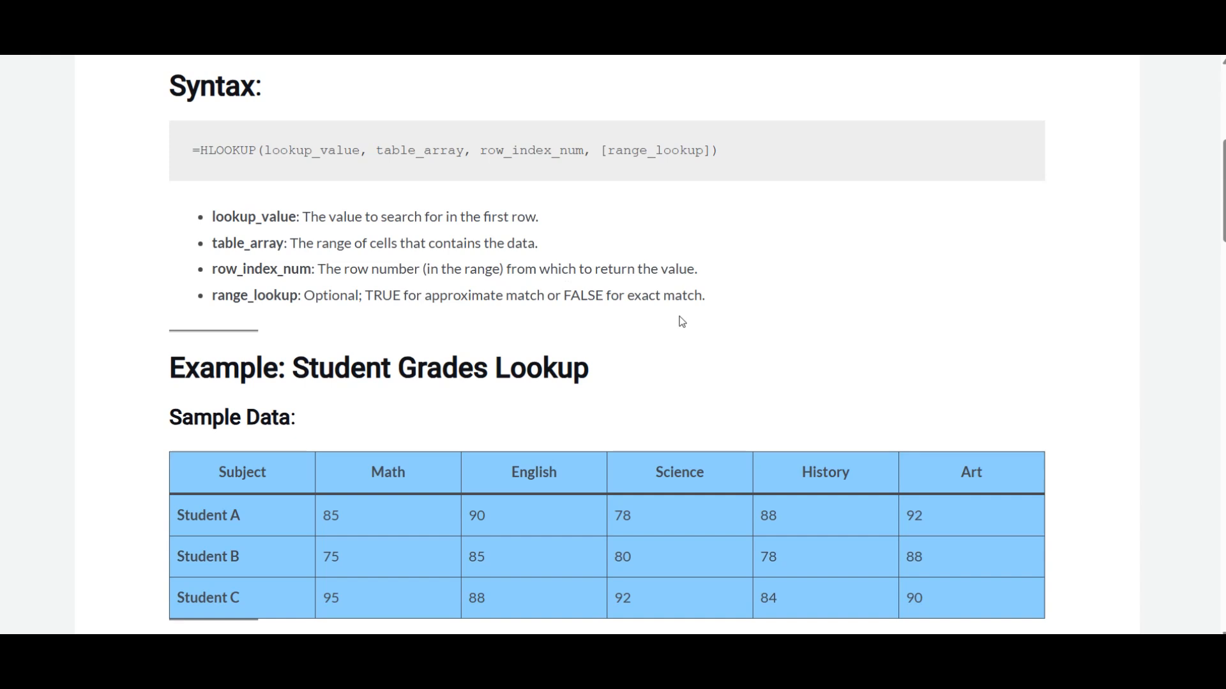
scroll(719, 358, "down", 1)
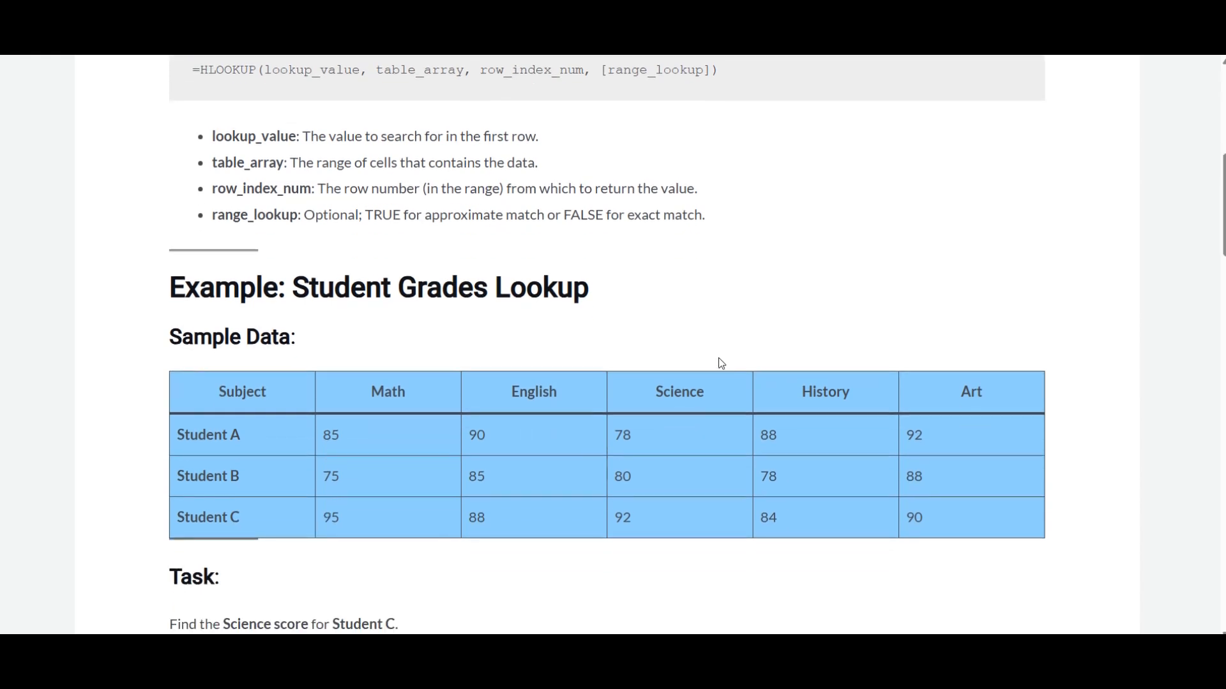
mouse_move(486, 664)
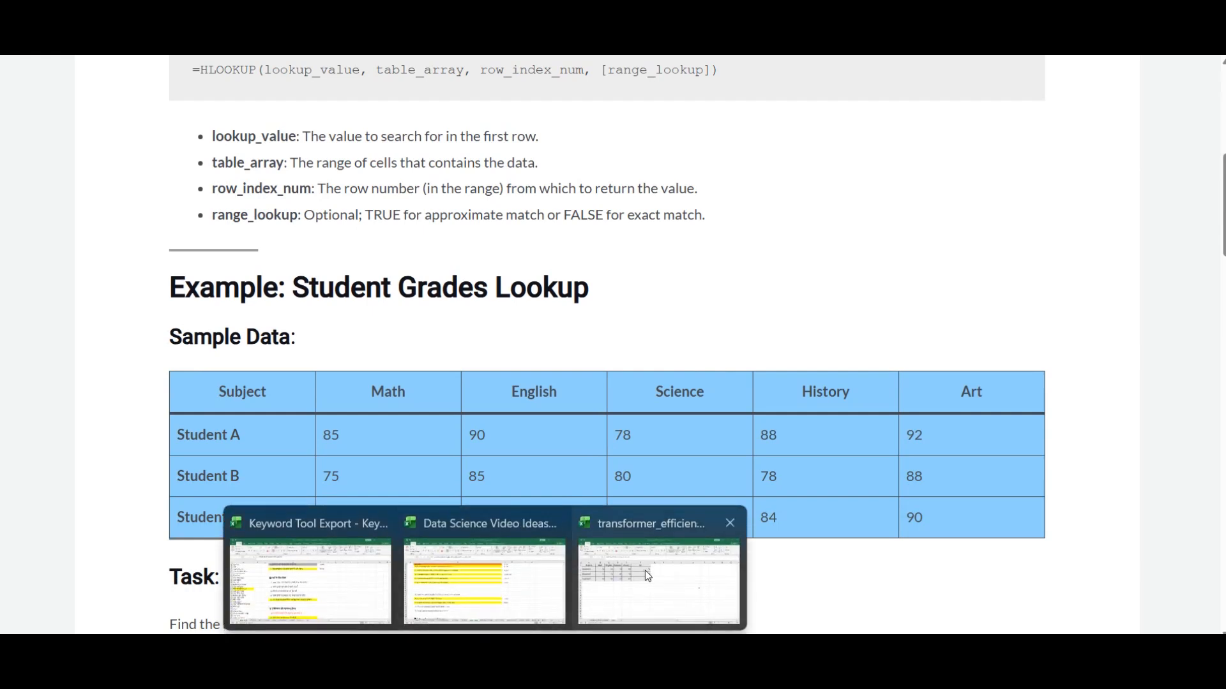
left_click(645, 569)
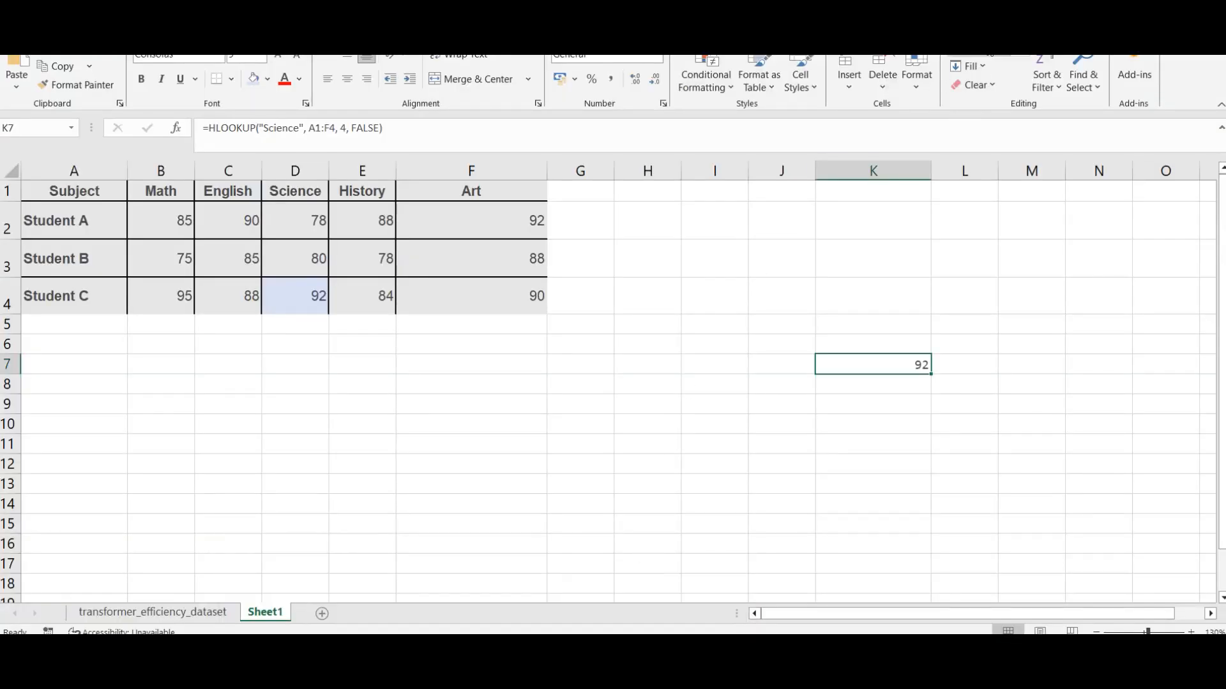
left_click(1117, 8)
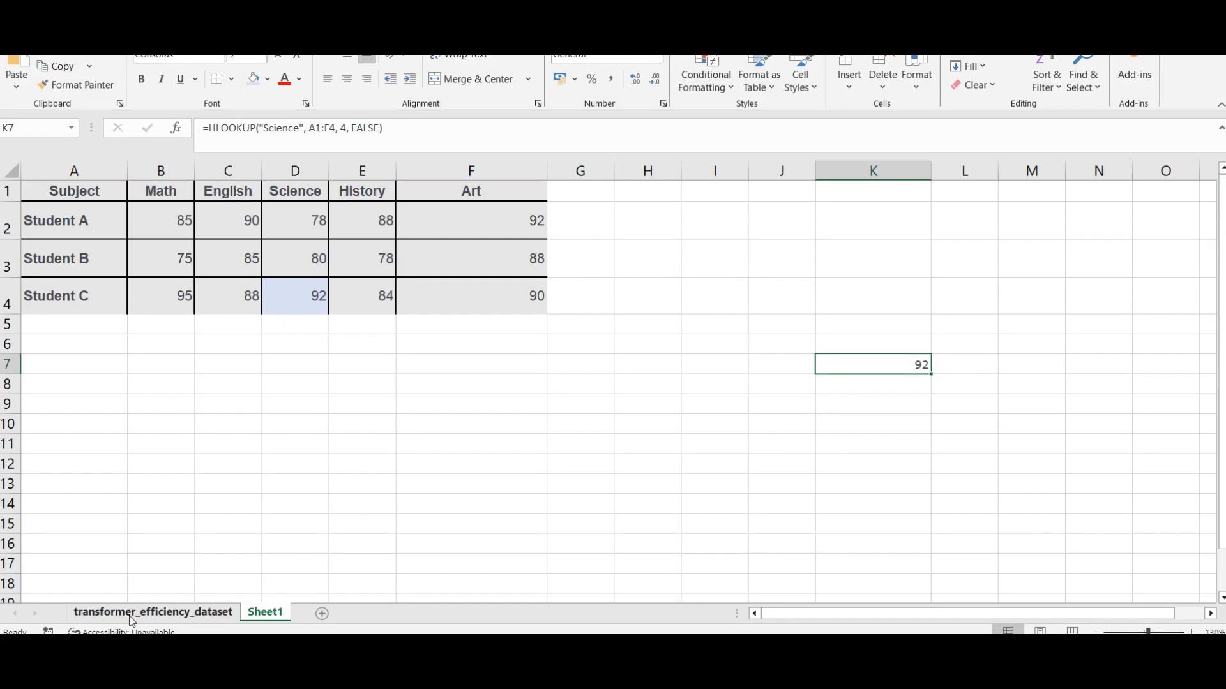
Step: Open the transformer_efficiency_dataset sheet, examine its rows from the headers to TF250, and locate TF236's copper loss
left_click(132, 610)
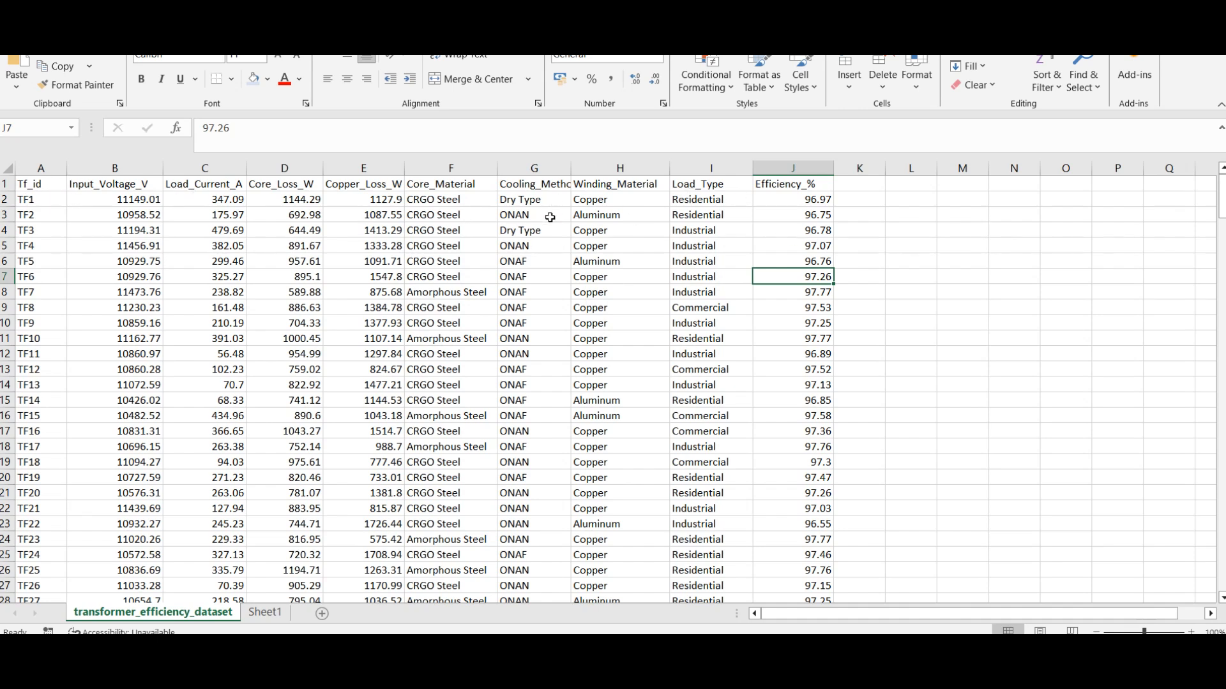
left_click_drag(1221, 198, 1221, 568)
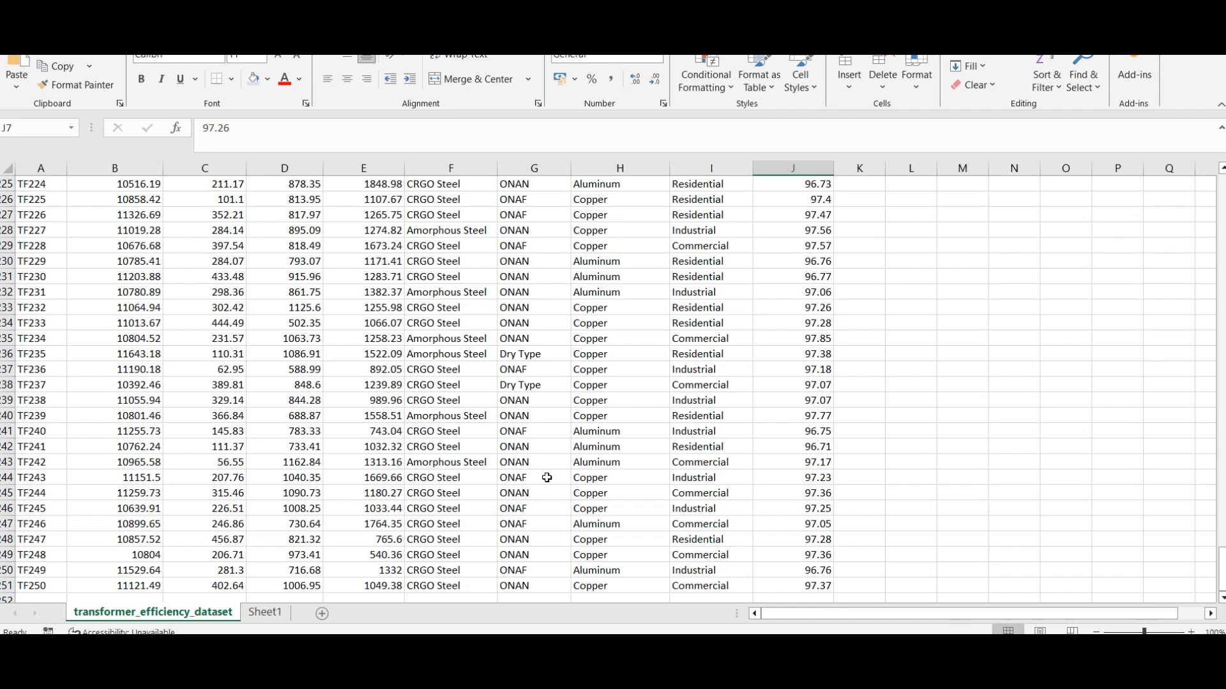
left_click(383, 370)
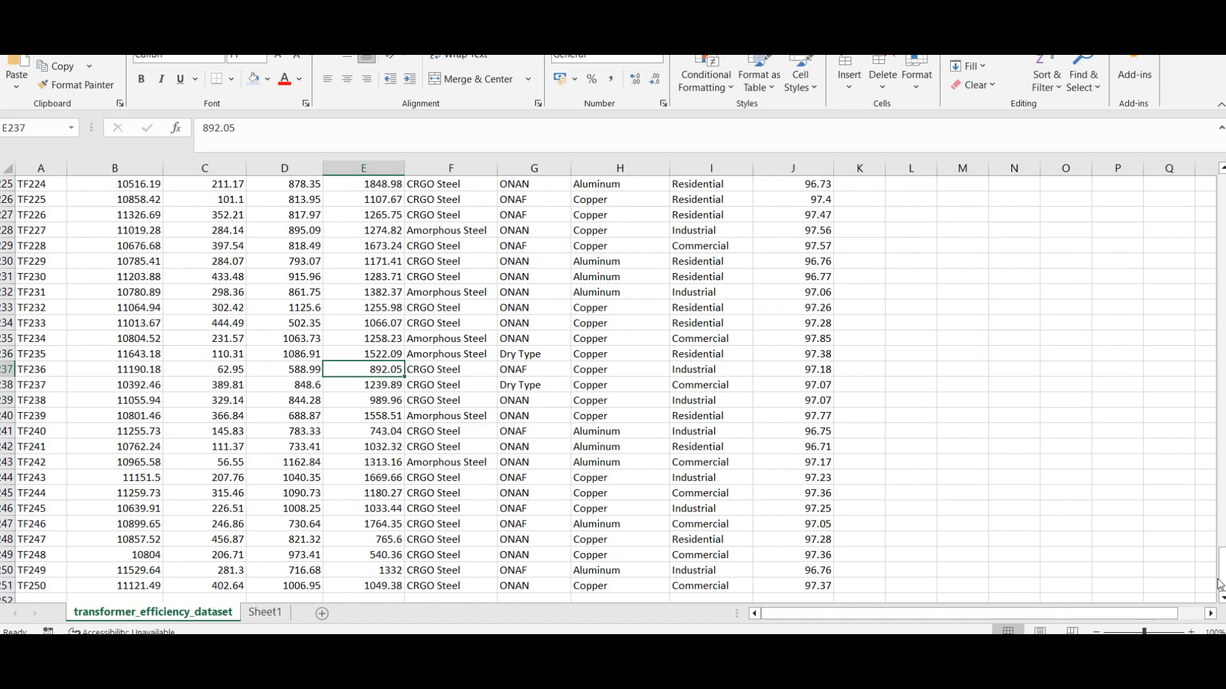
left_click_drag(1220, 577, 1205, 158)
left_click_drag(1209, 201, 1221, 570)
Step: Start a formula in cell N236 of the transformer dataset with =HLOOKUP(
left_click(1008, 353)
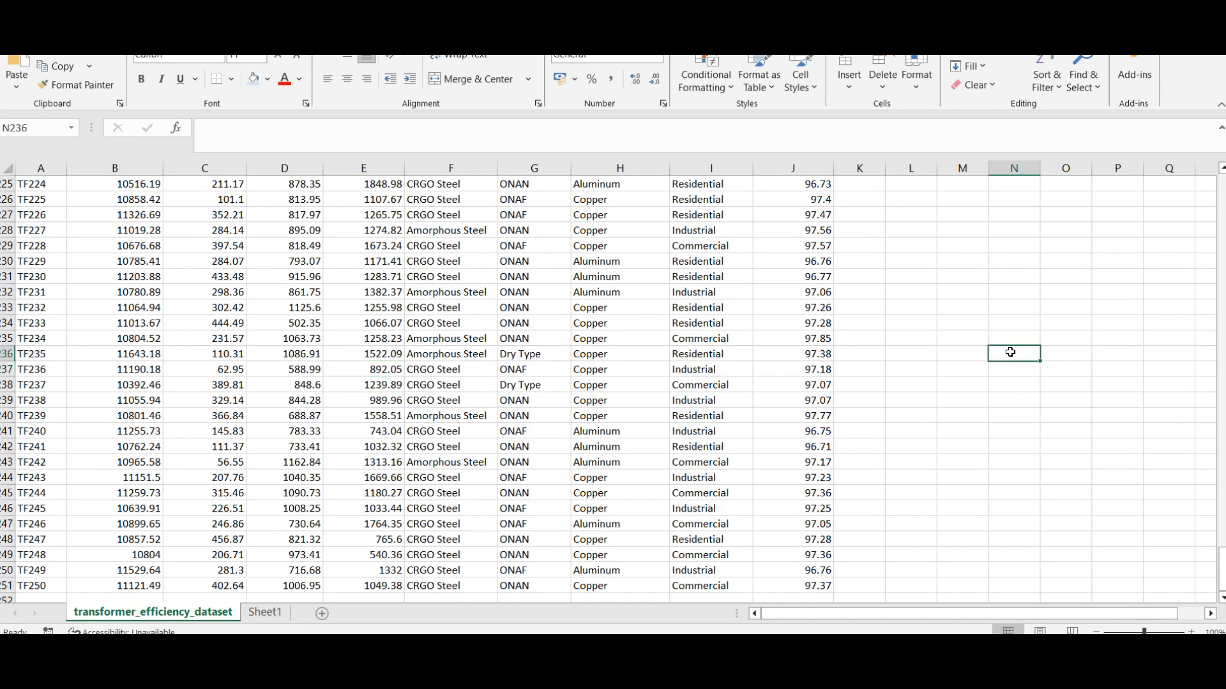
type("=Hoti")
key("BackSpace")
key("BackSpace")
key("BackSpace")
key("BackSpace")
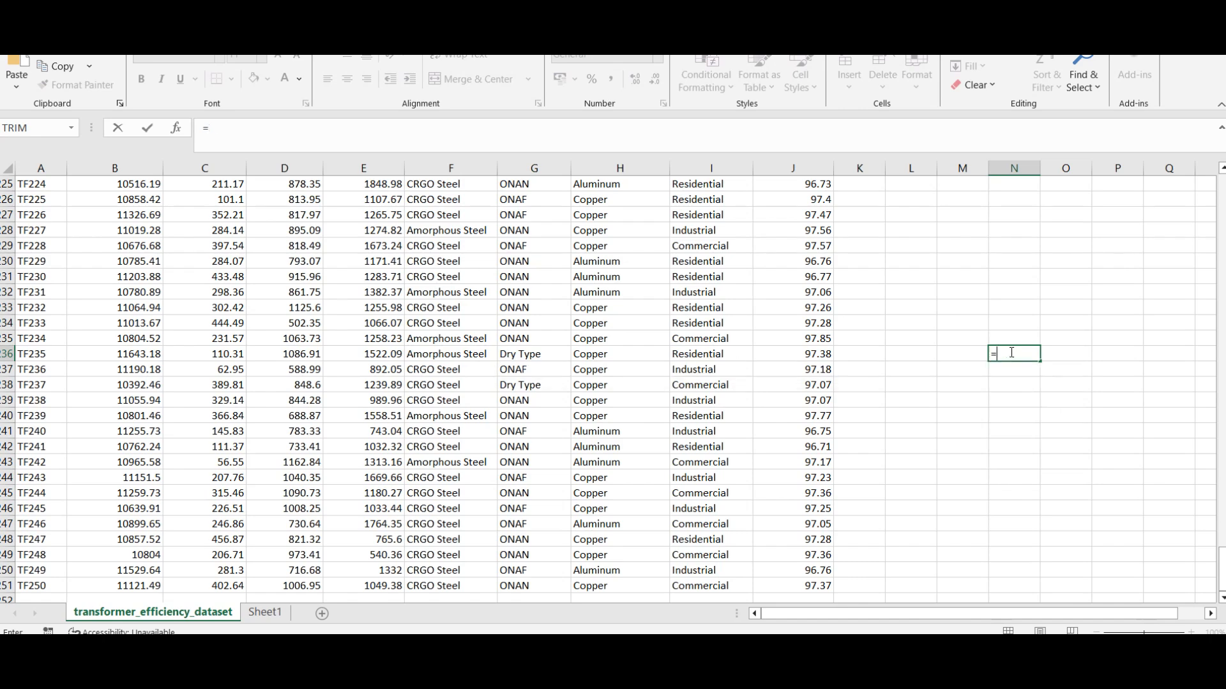
type("HLOO")
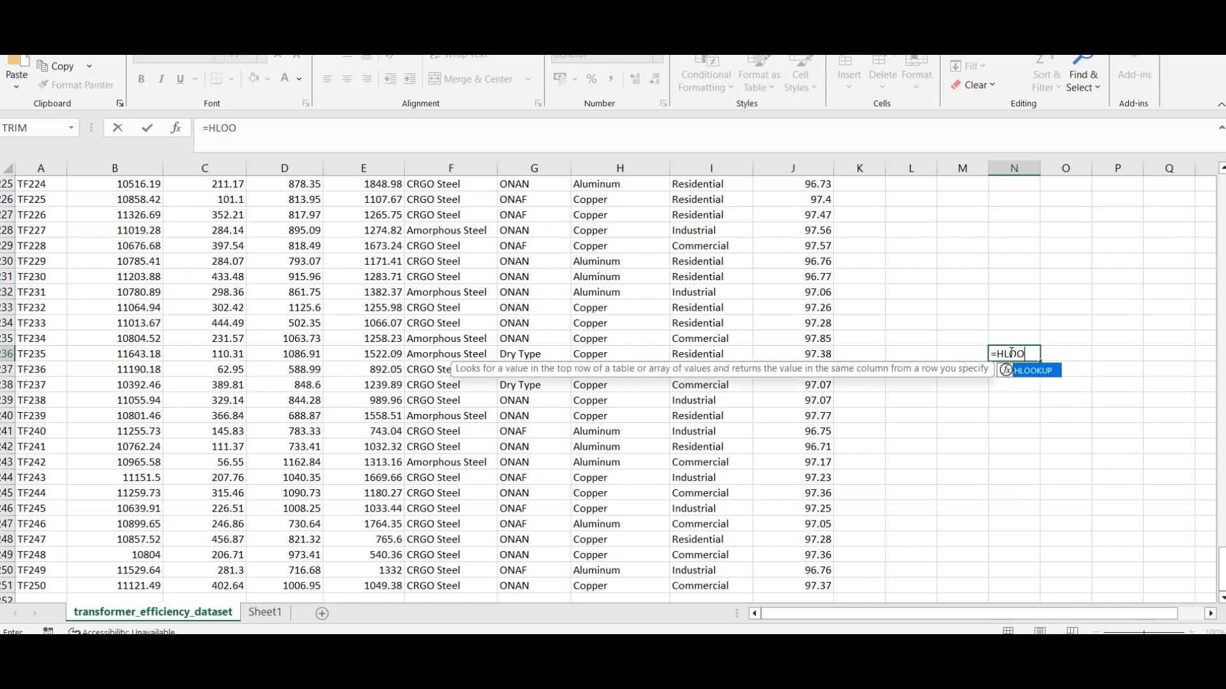
key("Return")
left_click(1011, 352)
left_click(380, 135)
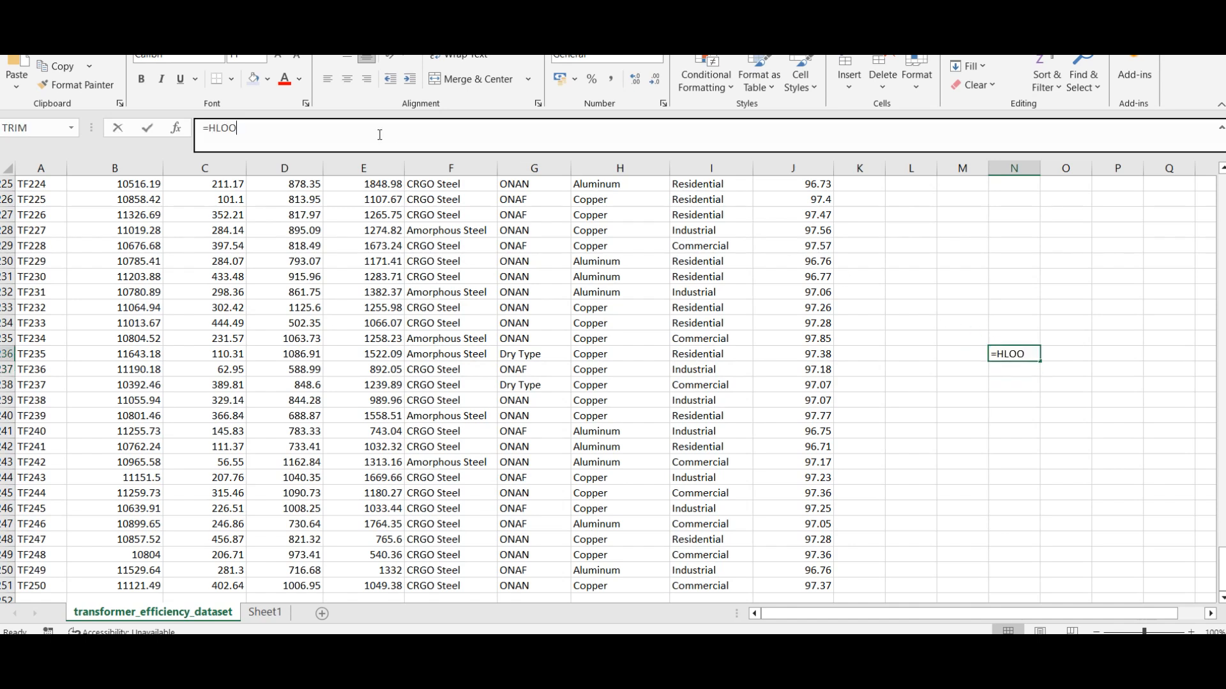
type("KUP")
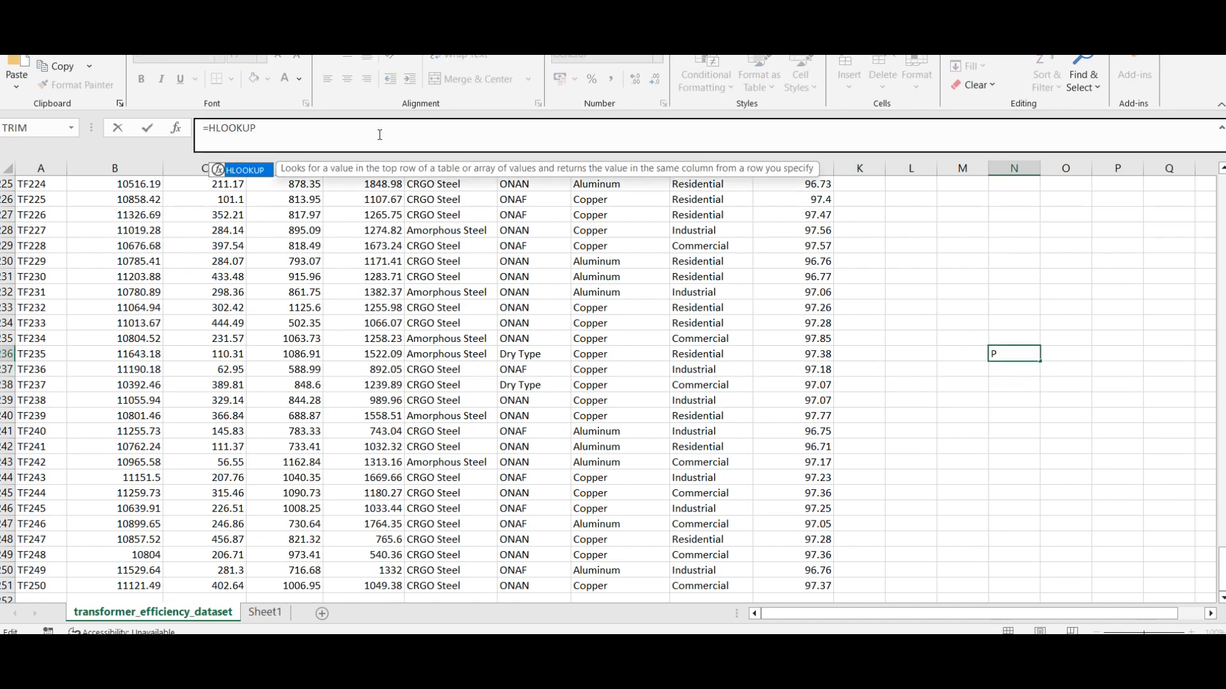
type("(")
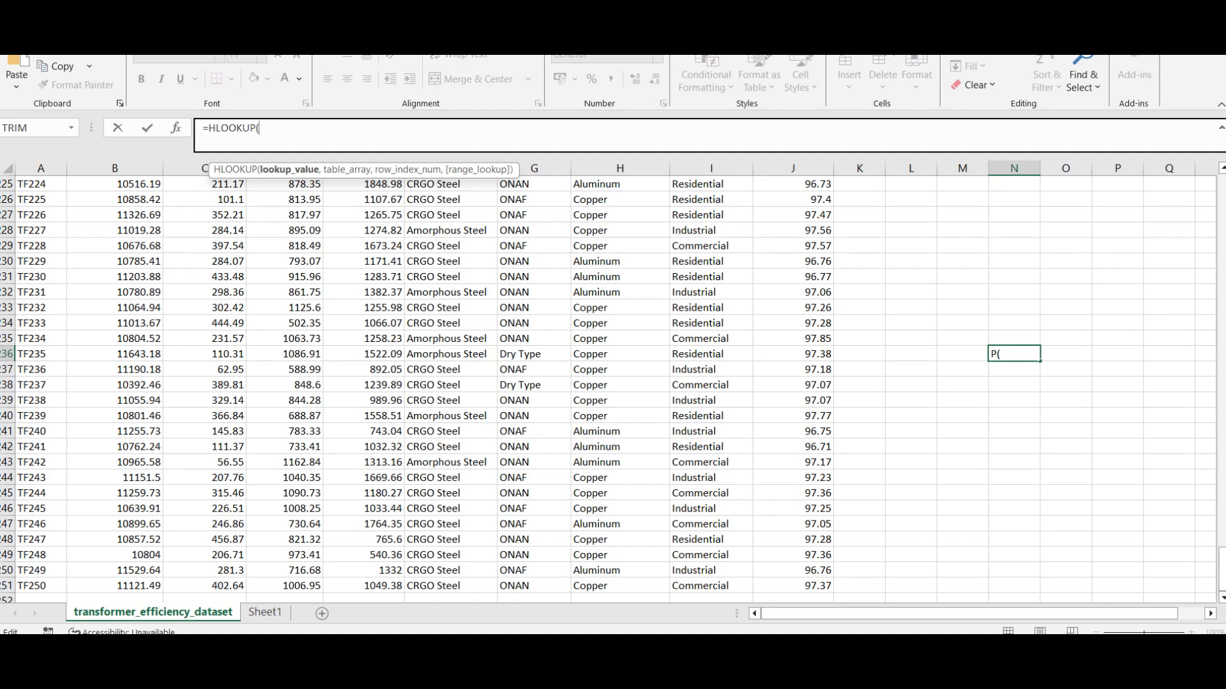
left_click_drag(1221, 568, 1221, 195)
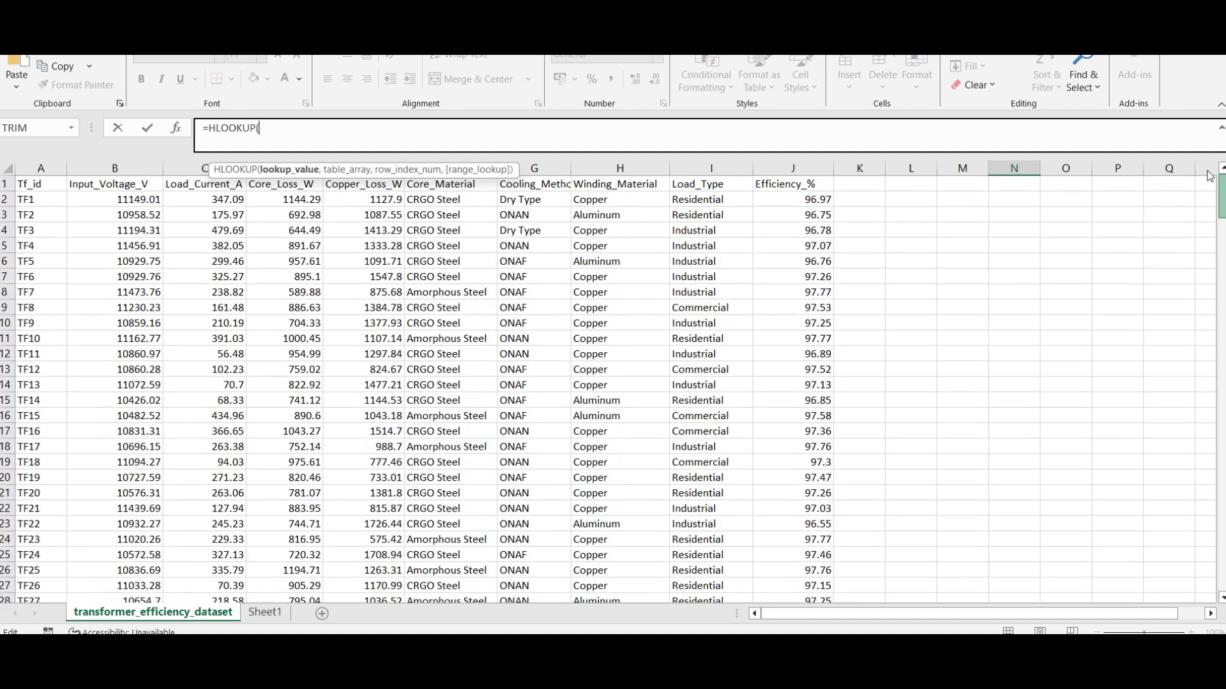
left_click(360, 182)
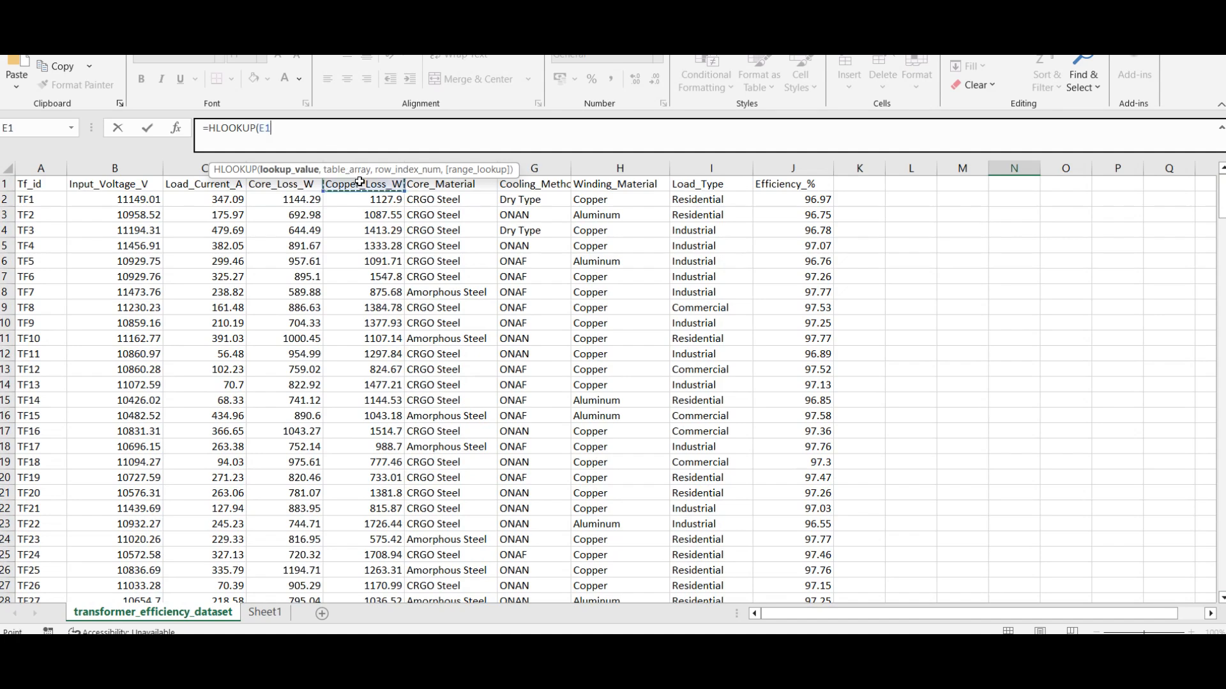
key("BackSpace")
key("BackSpace")
Step: Enter "Copper_Loss_W" in quotation marks as the lookup value of the HLOOKUP formula, followed by a comma
type("\"\"")
key("Return")
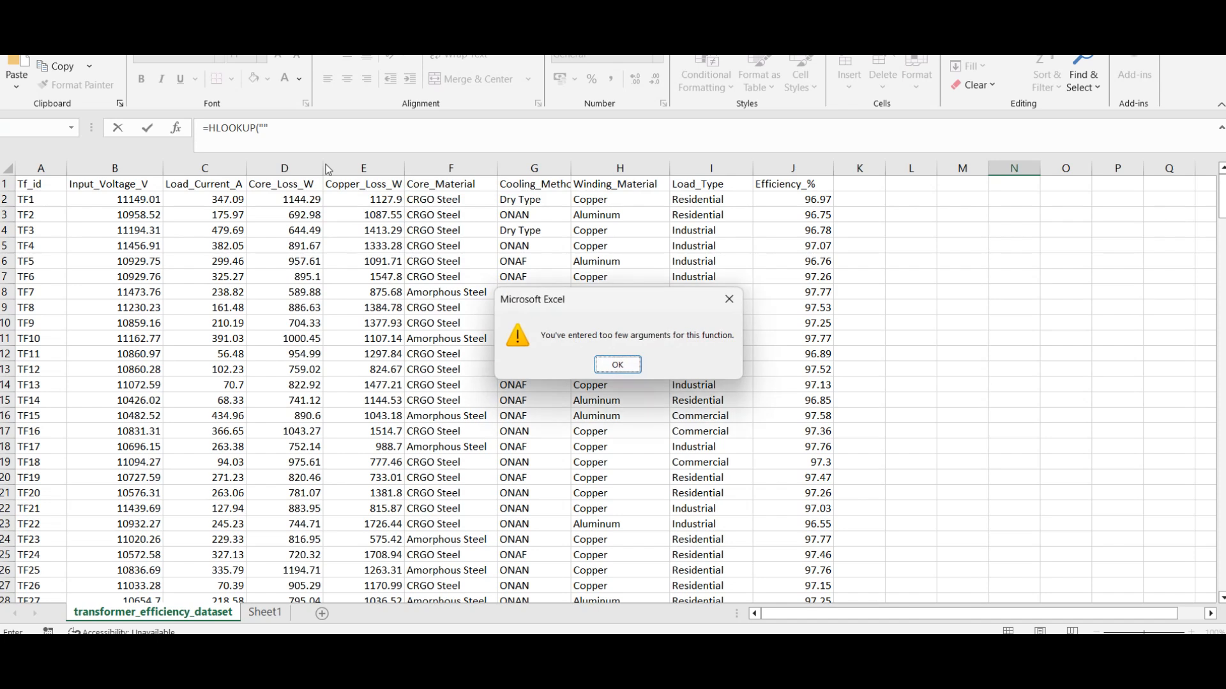
key("Return")
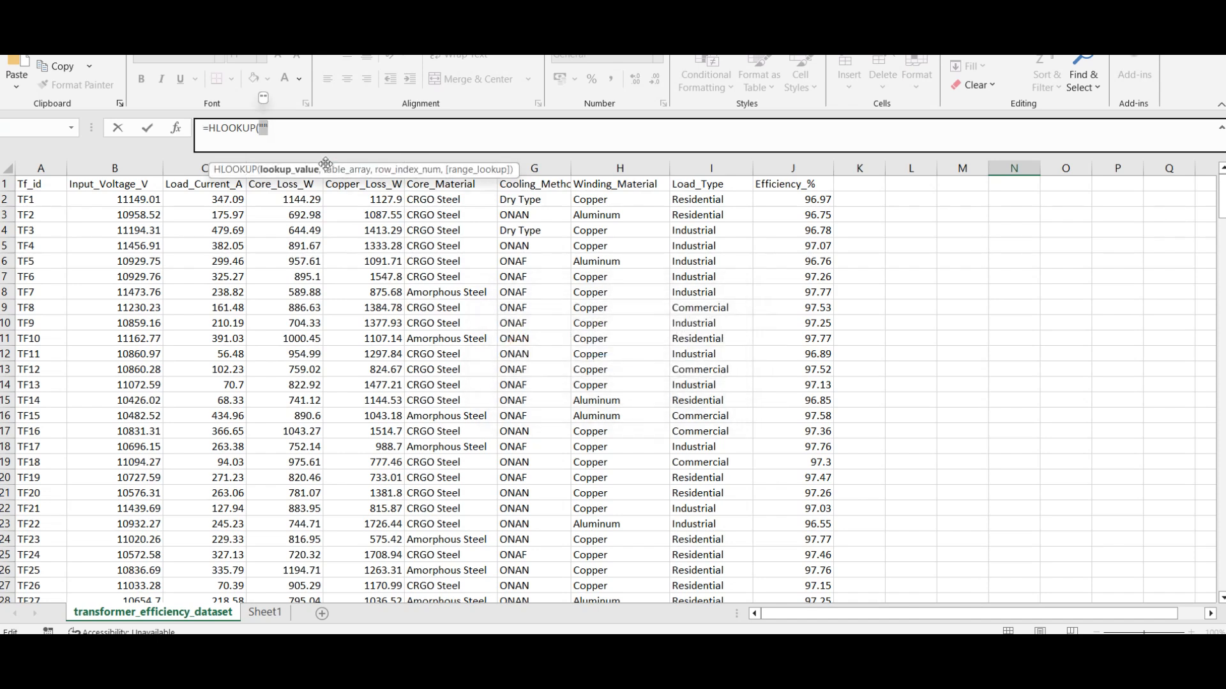
type("Copper_Loss_W\", ")
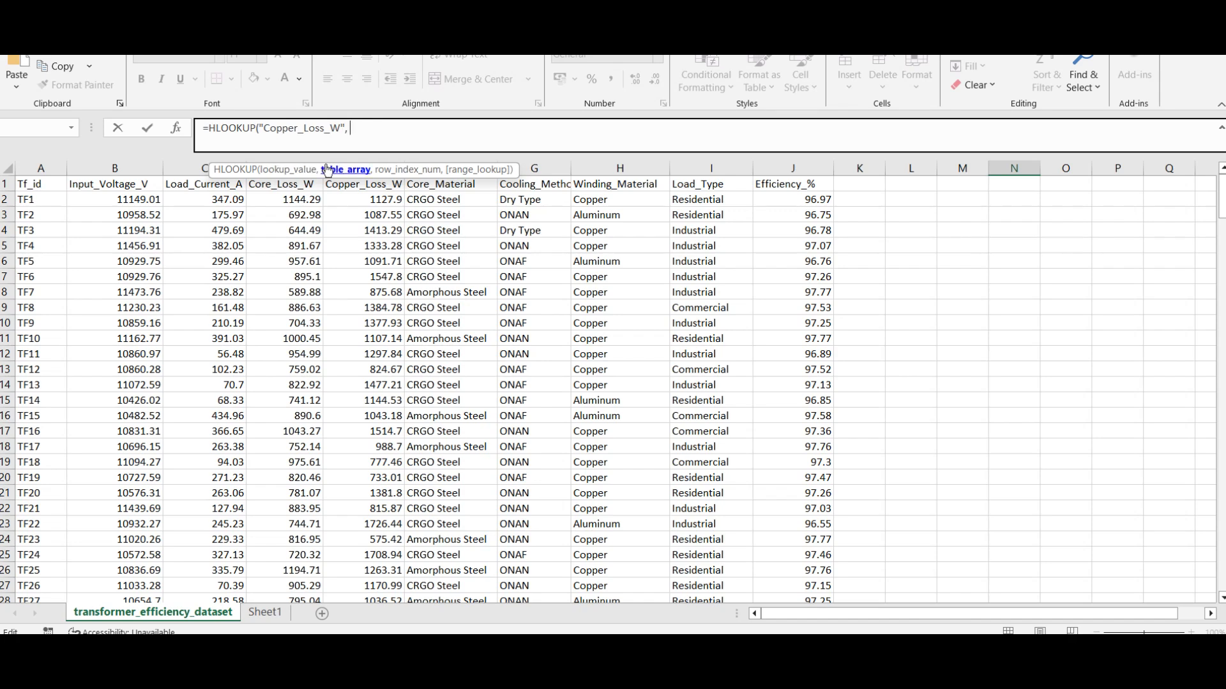
type("A1")
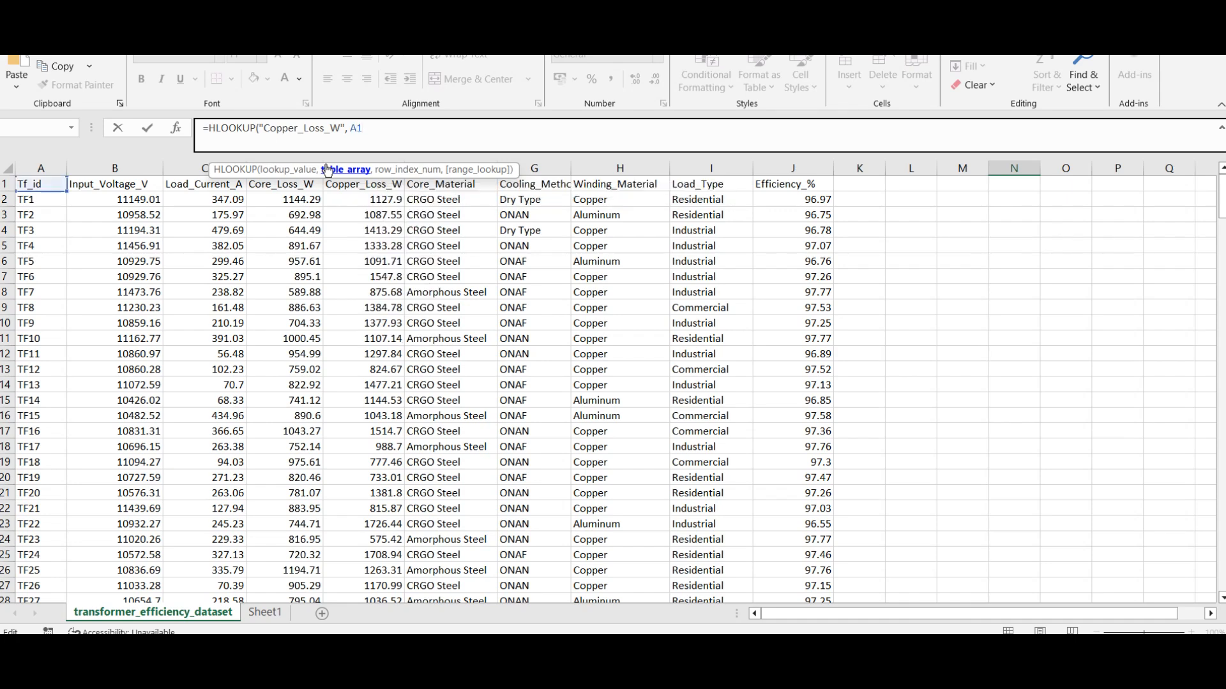
type(":")
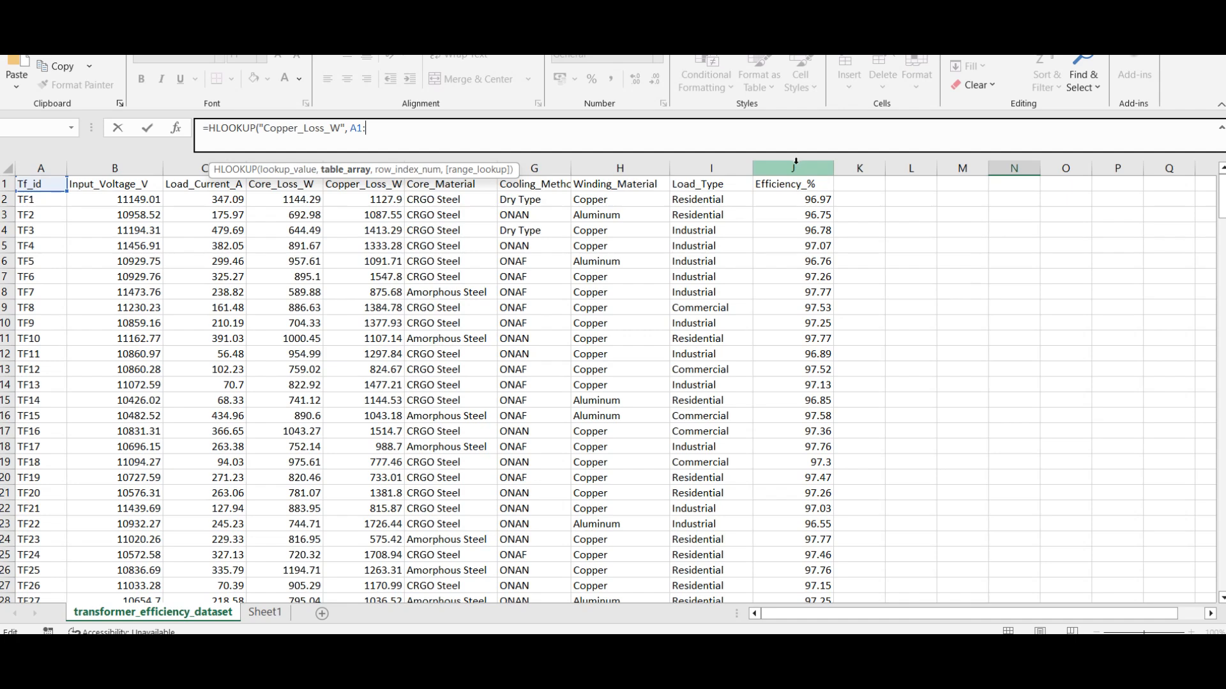
type("J251")
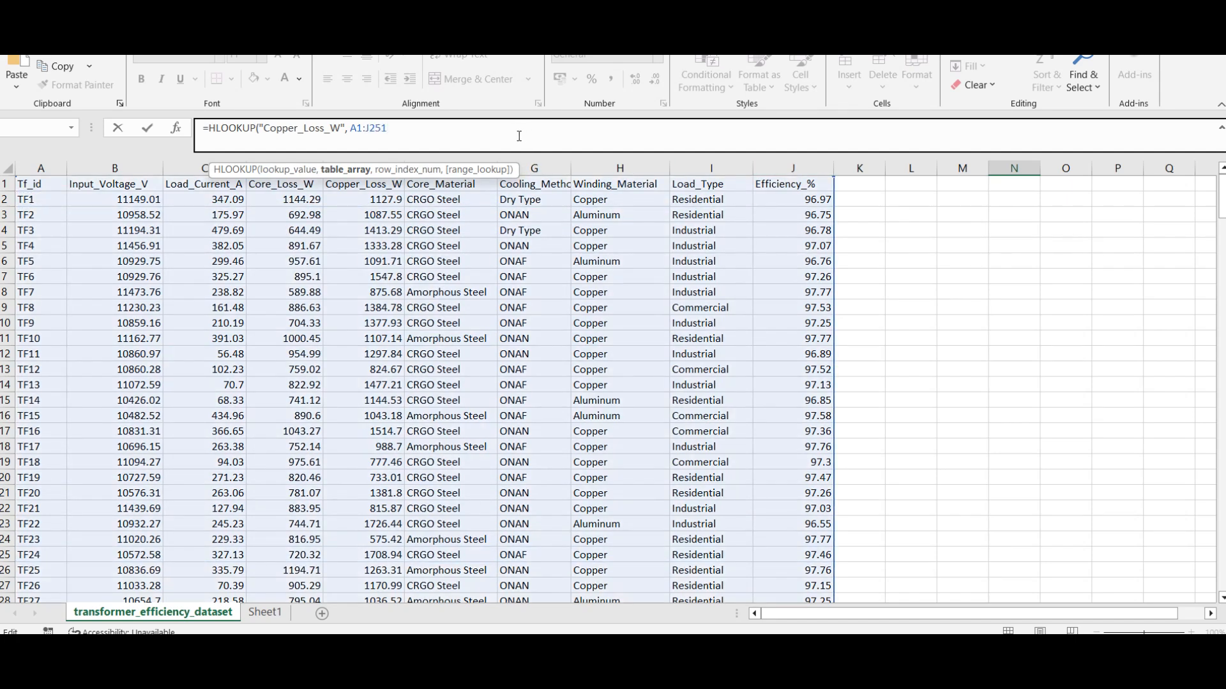
type(")")
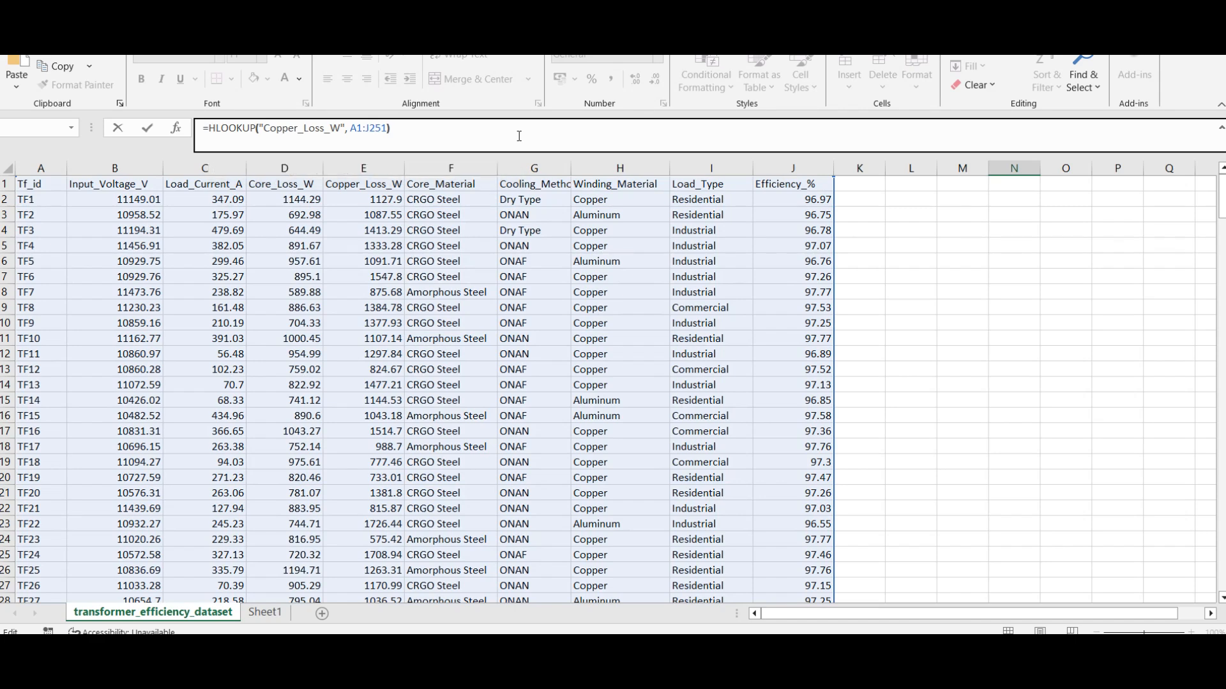
Step: Add row index 237 inside the parentheses, followed by a comma and a blank match argument, and commit the formula
key("Left")
type(", ")
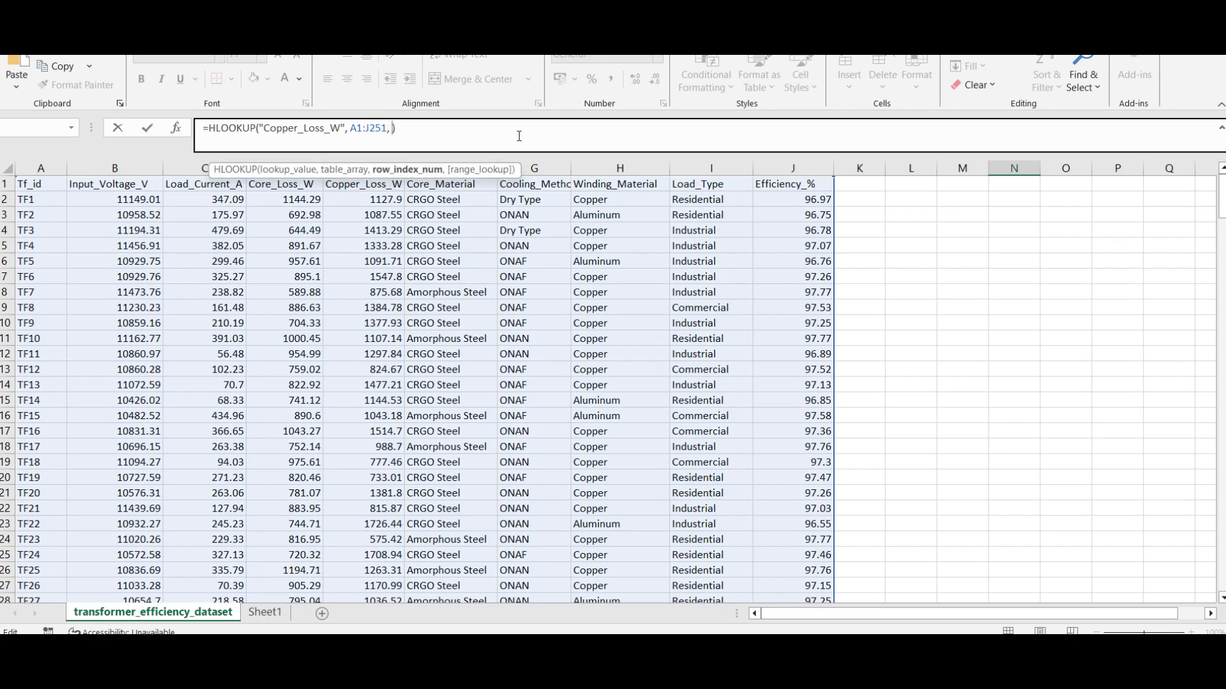
type("237,")
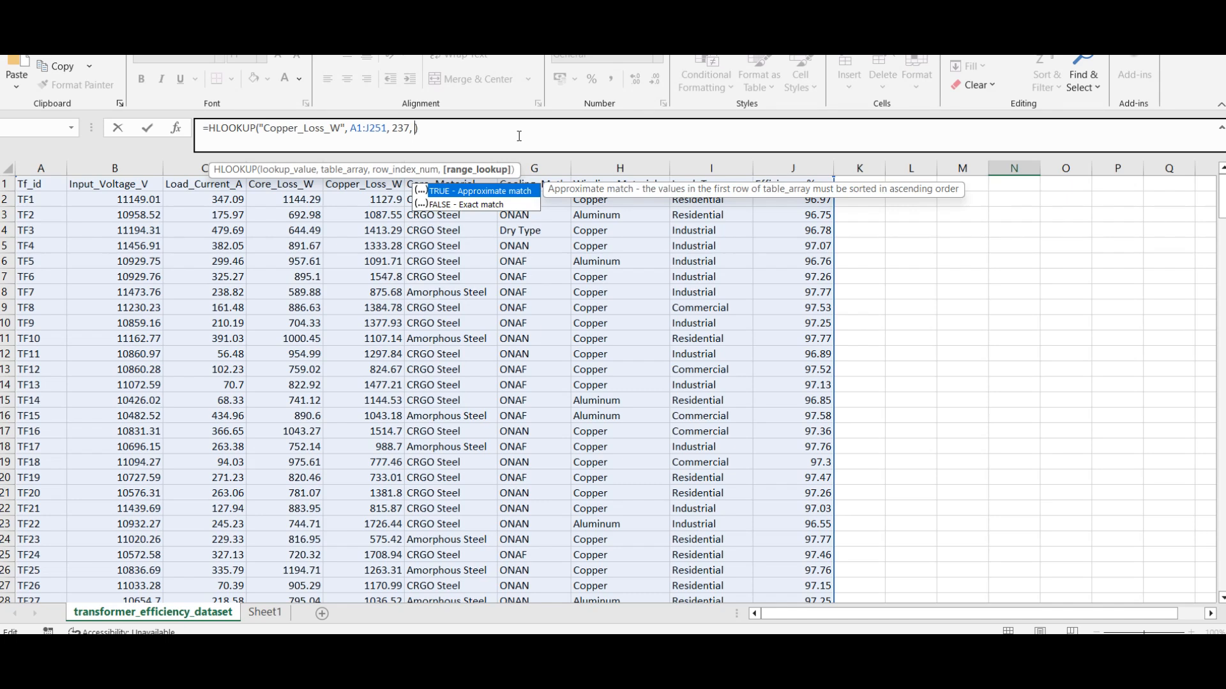
key("Return")
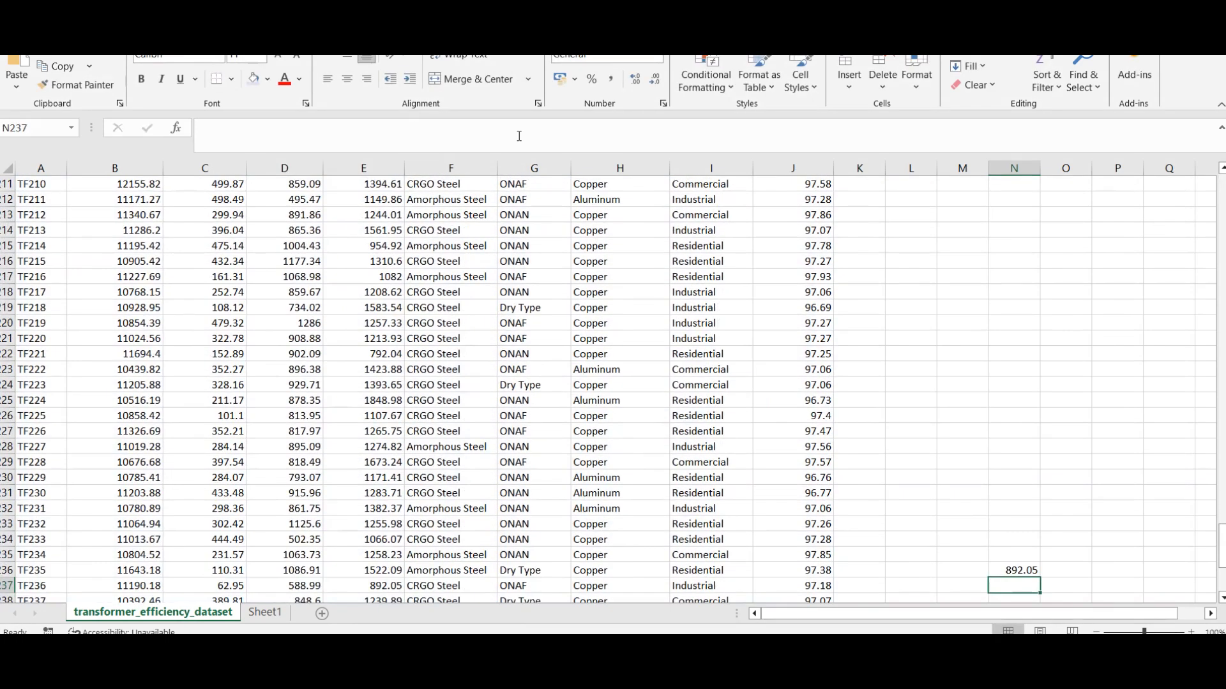
Step: Add FALSE as the exact-match argument of the HLOOKUP formula in cell N236
left_click(1035, 570)
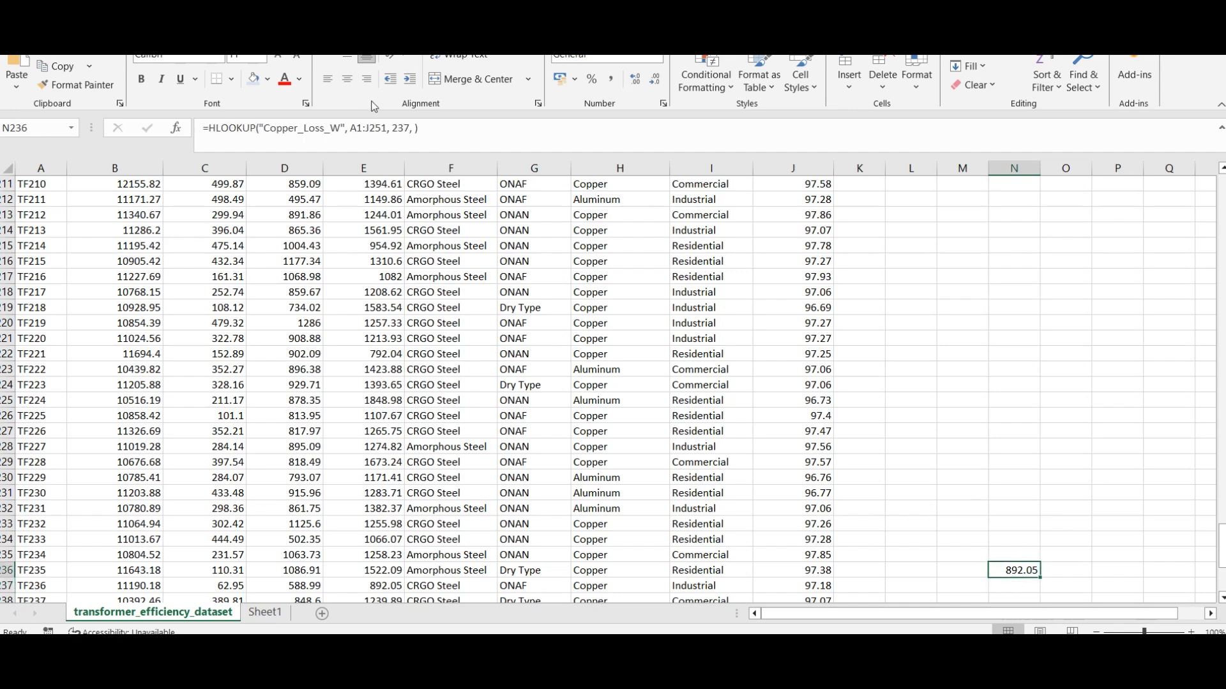
left_click(415, 128)
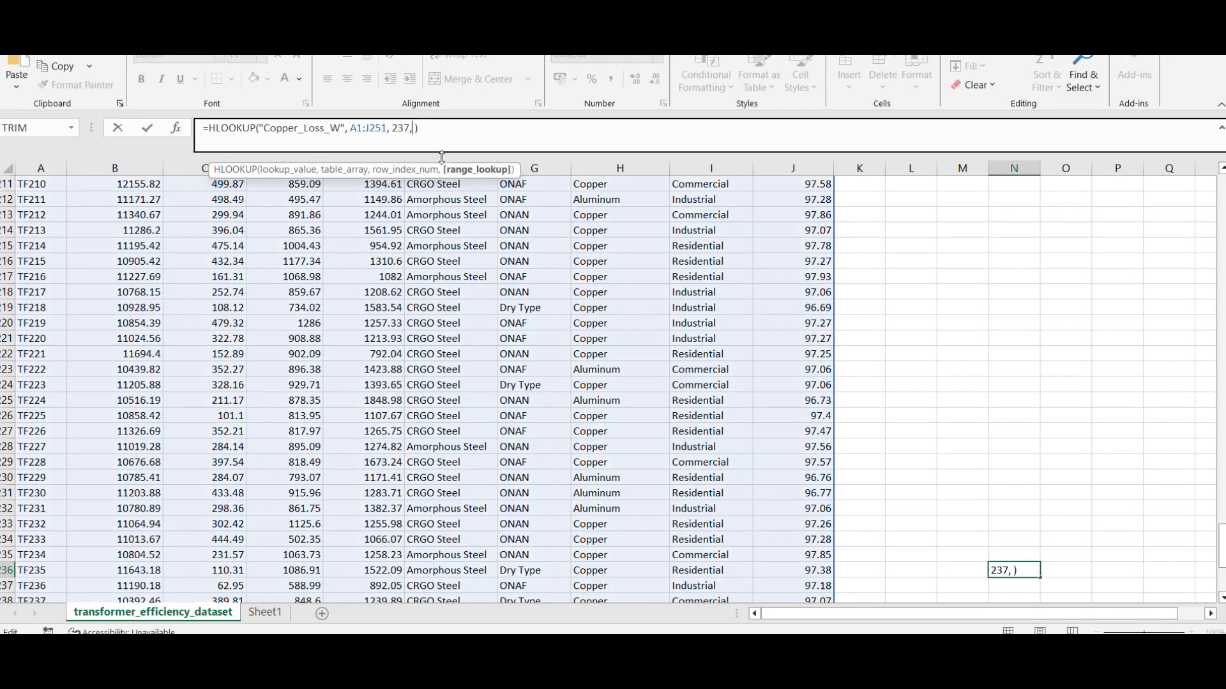
type("Fal")
key("Tab")
key("Return")
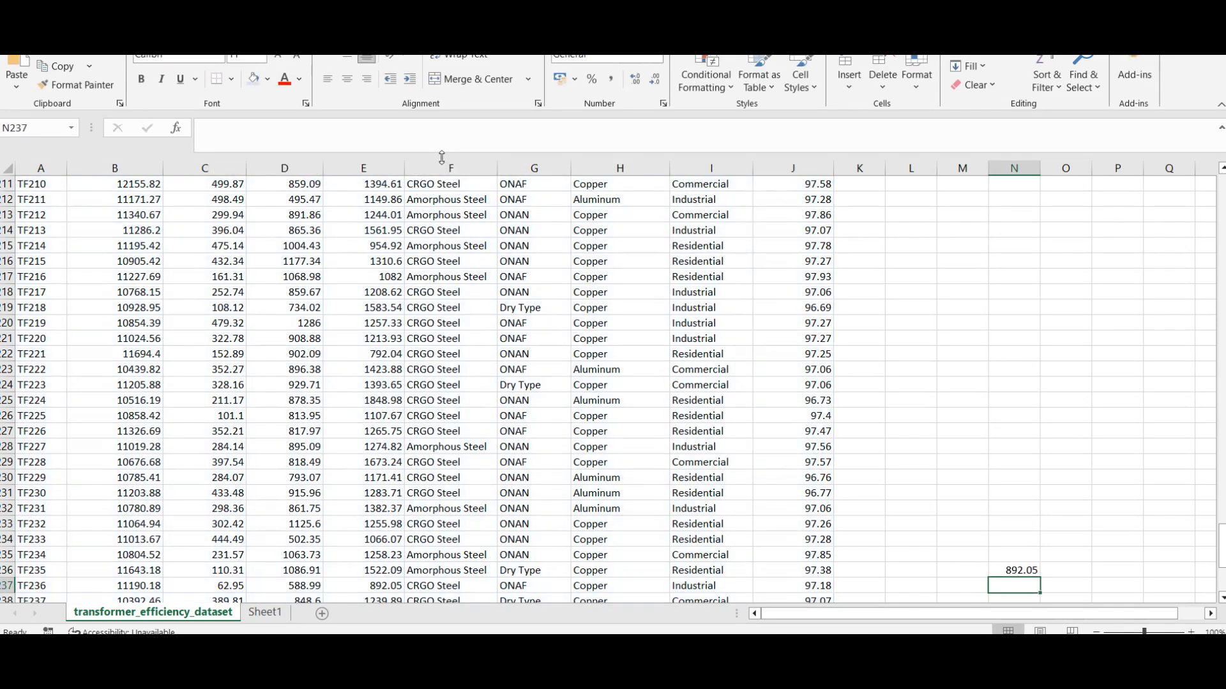
Step: Compare the HLOOKUP result in N236 with the Copper_Loss_W value in TF236's row
left_click(1013, 568)
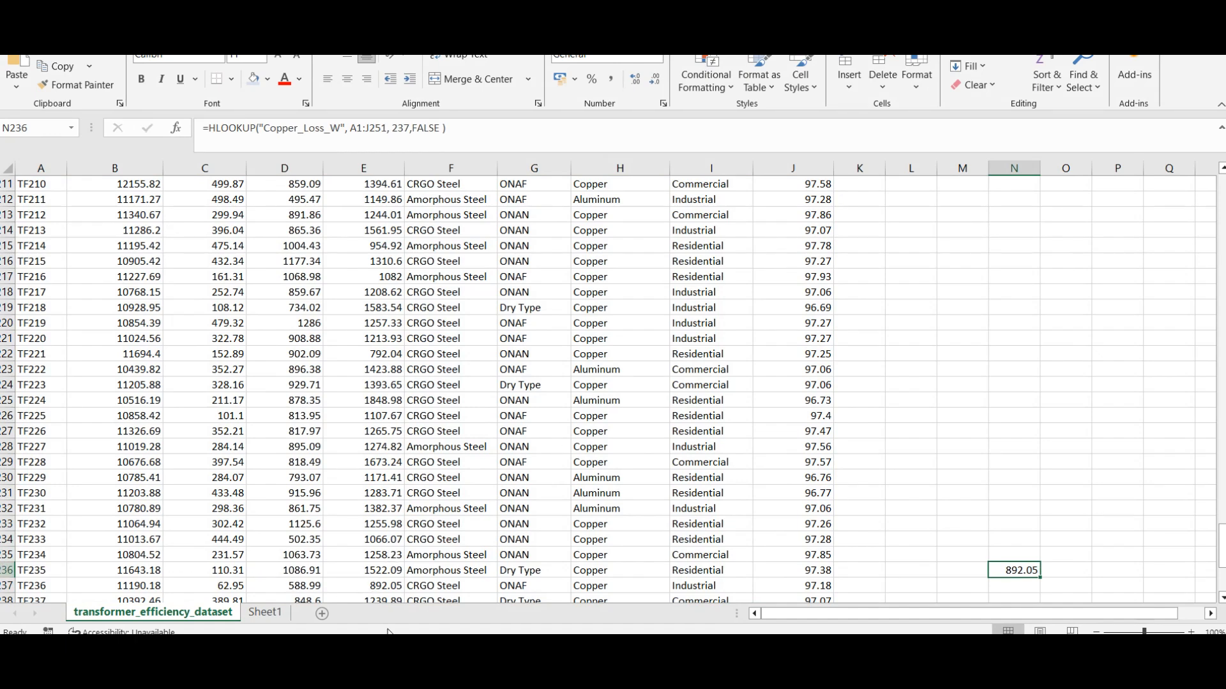
left_click(8, 585)
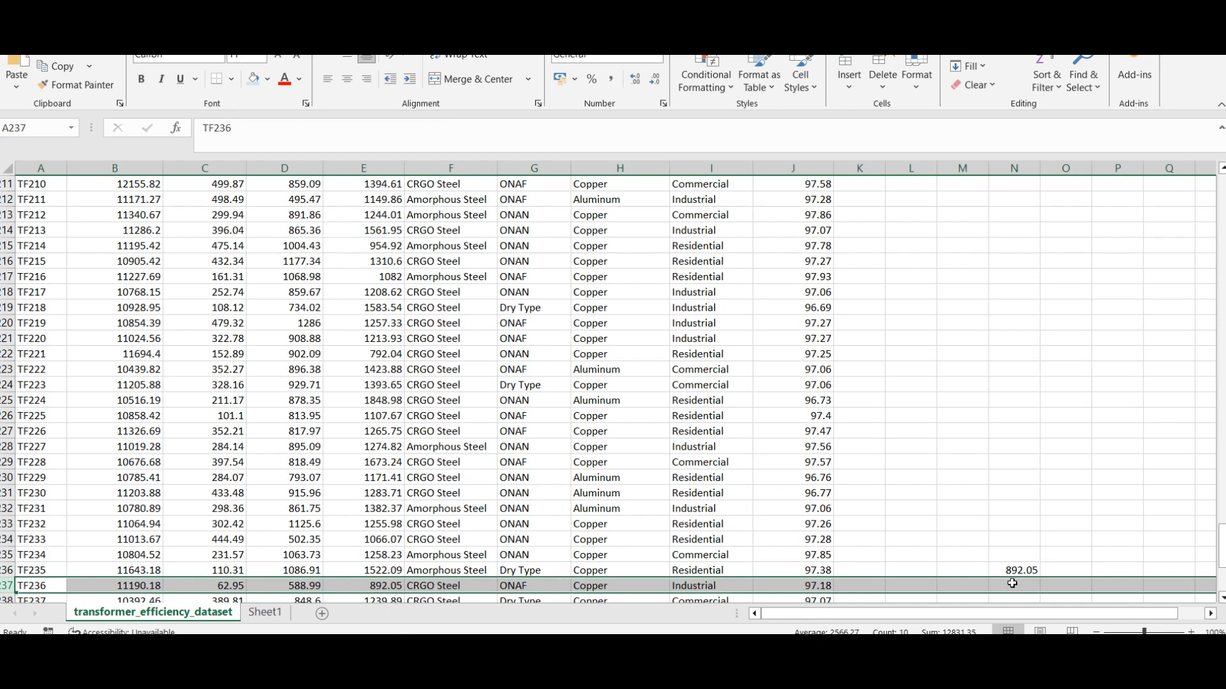
left_click(1027, 571)
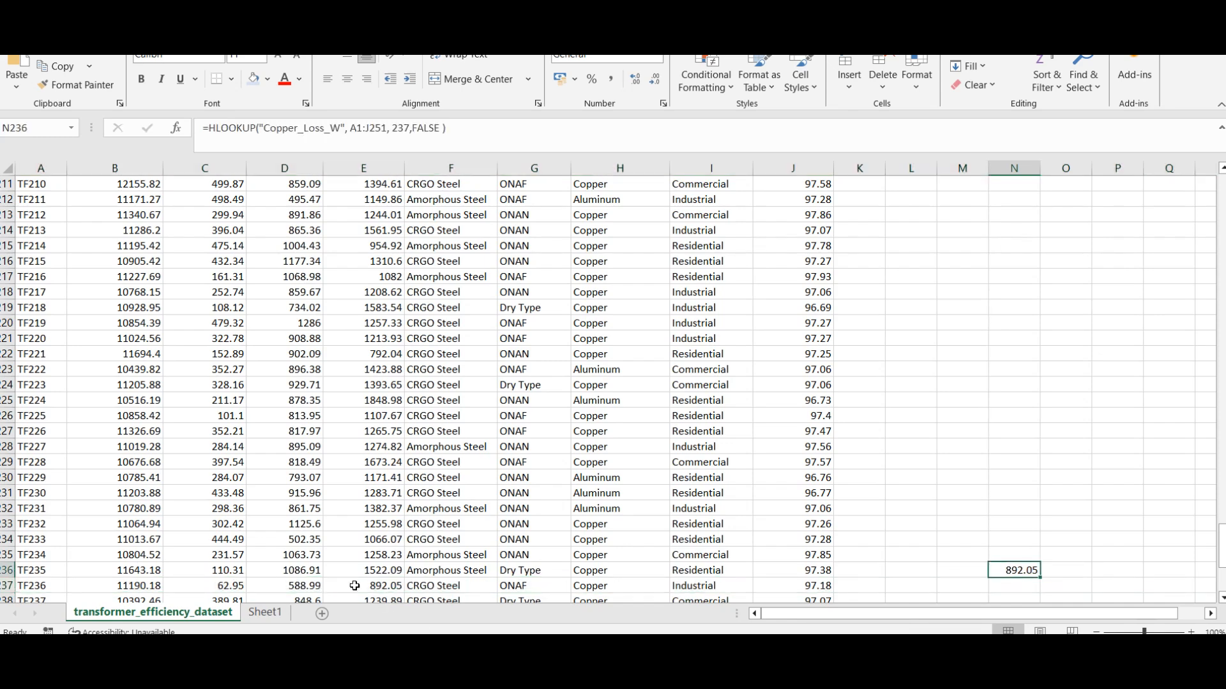
left_click(386, 586)
scroll(538, 515, "down", 2)
scroll(649, 555, "up", 3, "ctrl")
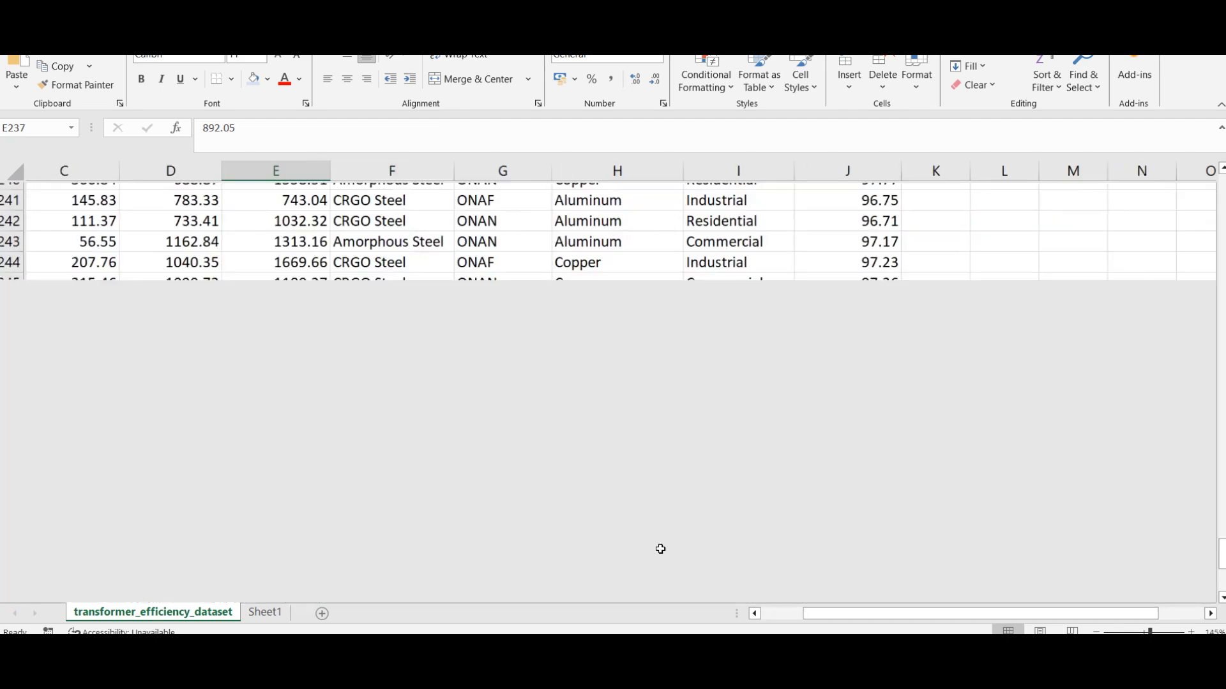
scroll(649, 535, "down", 1, "ctrl")
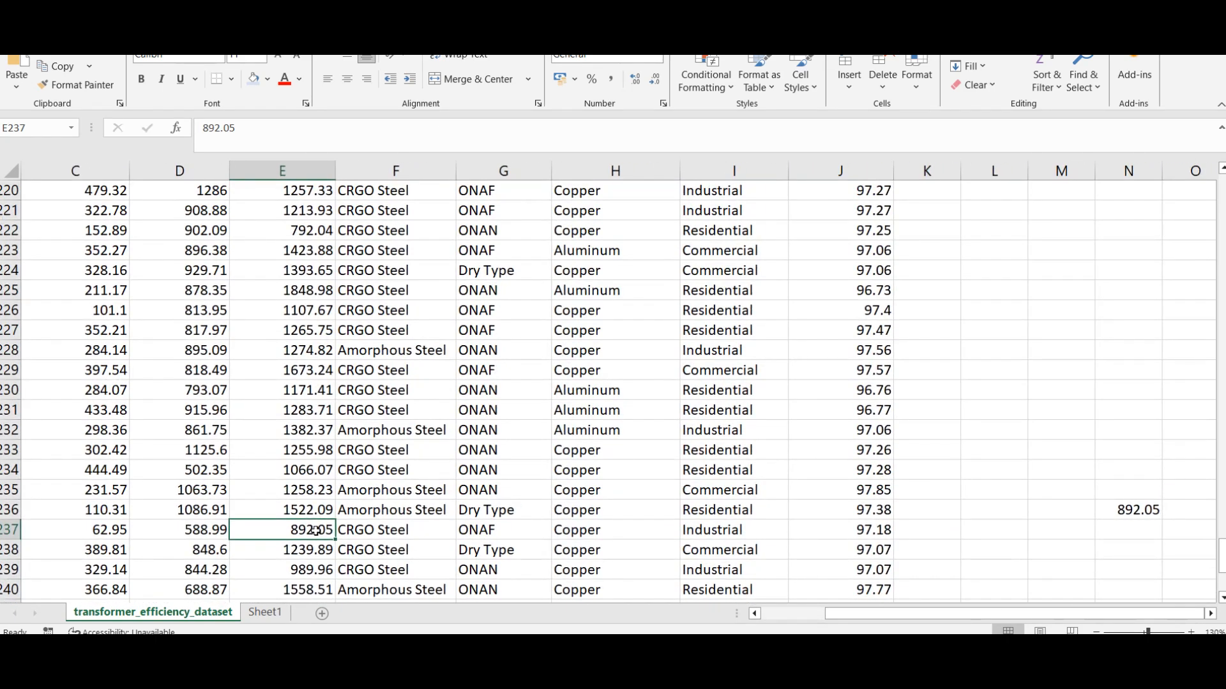
left_click(1109, 504)
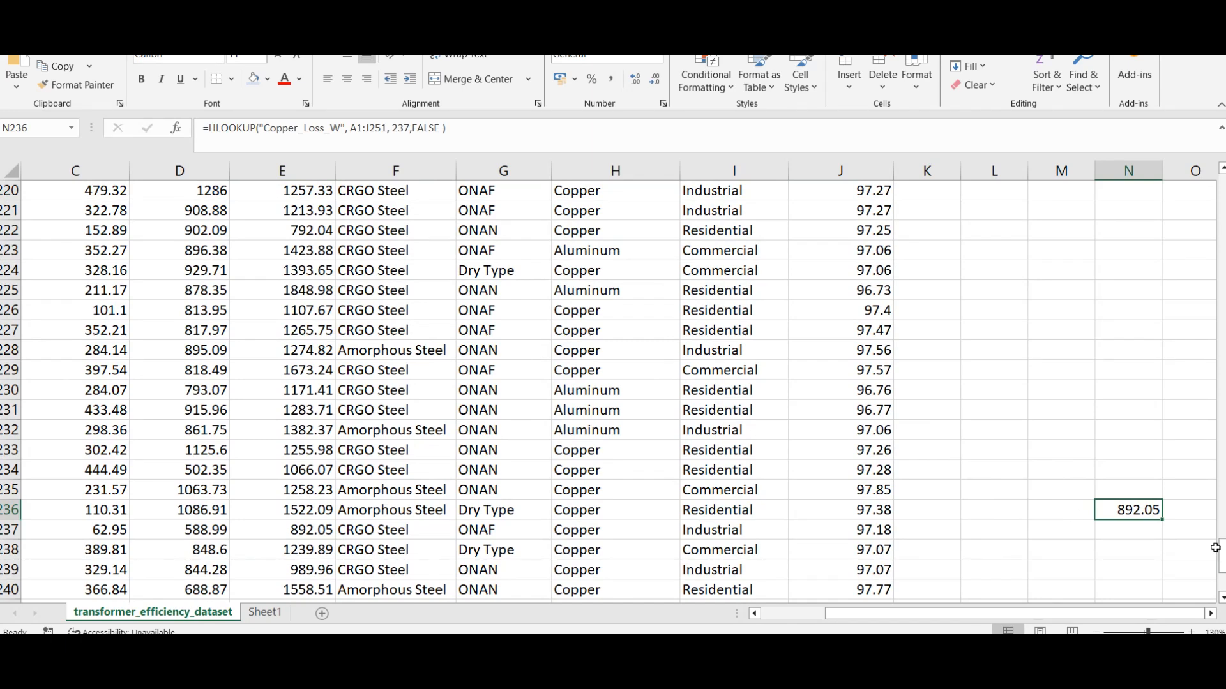
Step: Delete the HLOOKUP formula from cell N236
left_click(1165, 548)
left_click(1151, 509)
key("Delete")
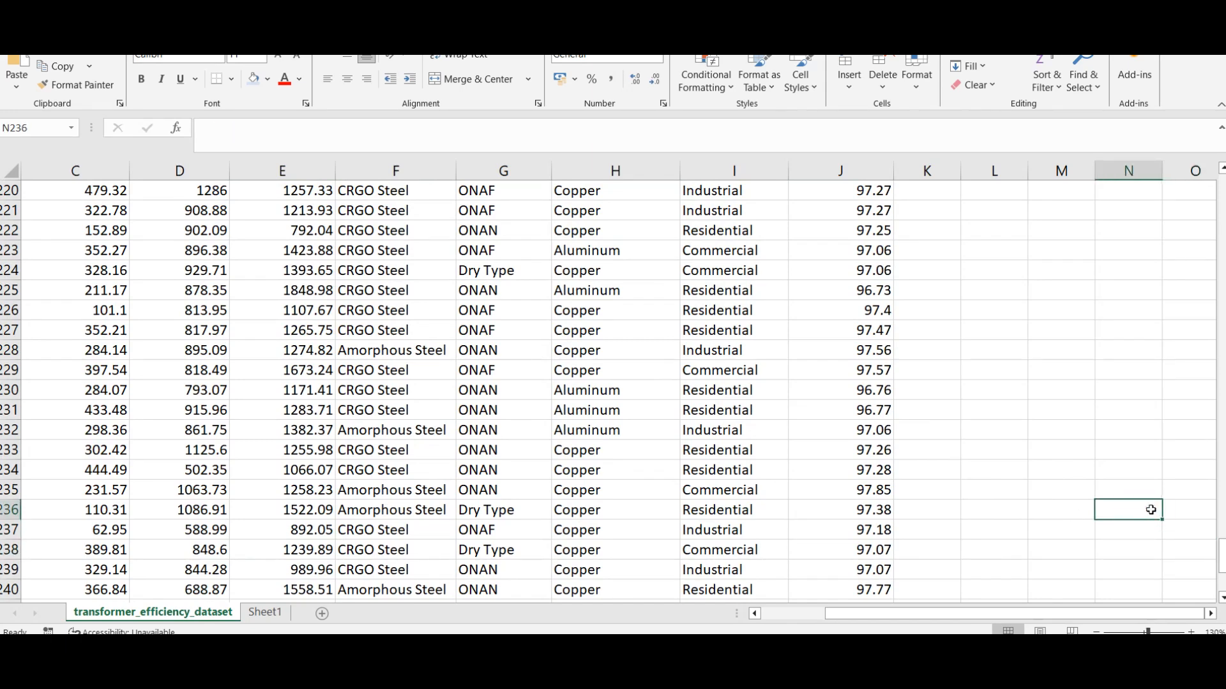
left_click(1104, 443)
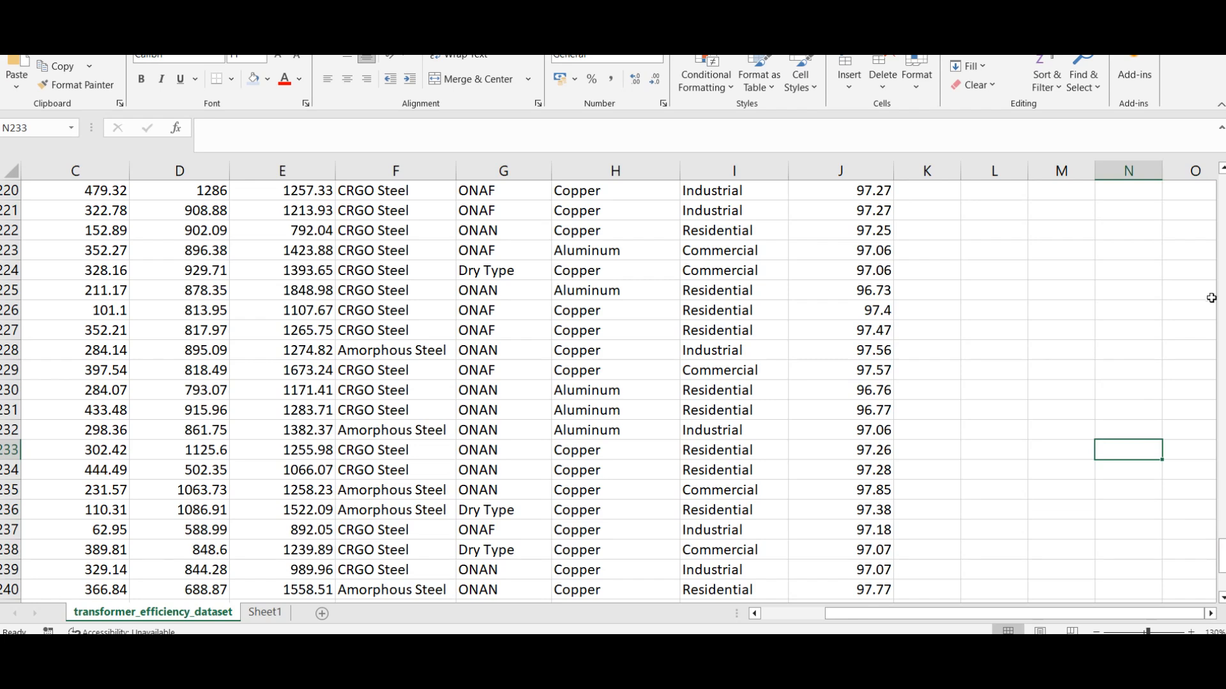
Step: Widen the Cooling_Method and Load_Current_A columns of the transformer dataset to fit their headers, and select the Cooling_Method header cell
left_click_drag(1222, 553, 1222, 192)
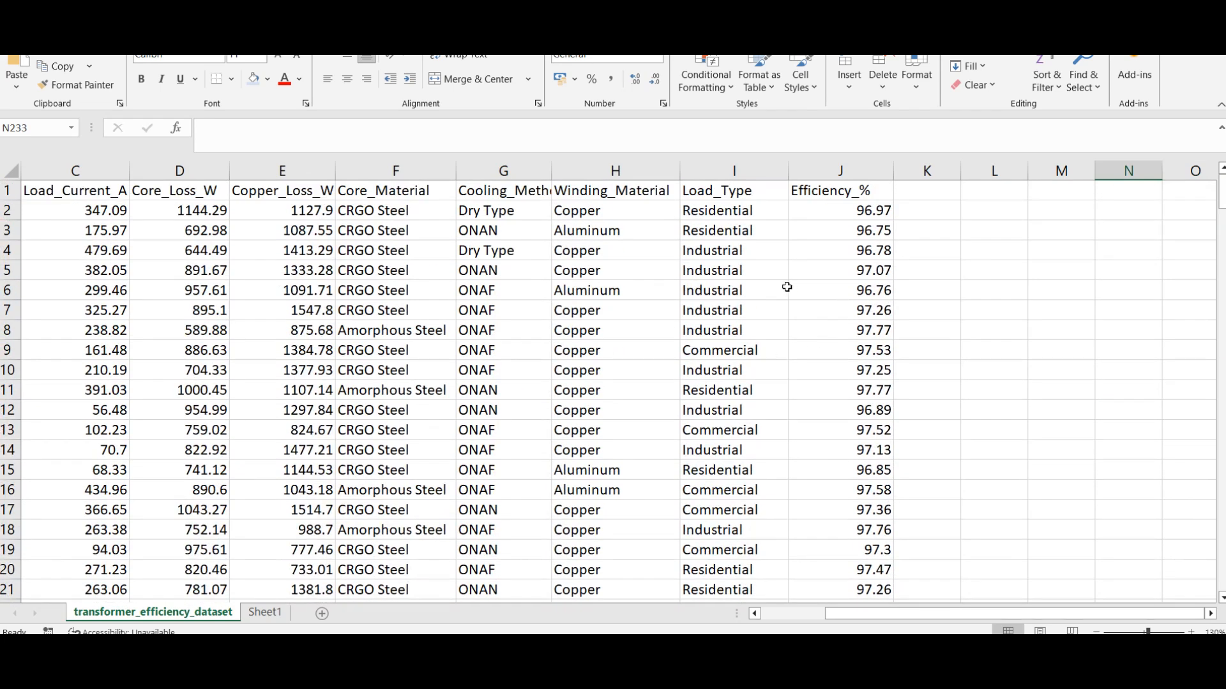
left_click_drag(551, 171, 616, 161)
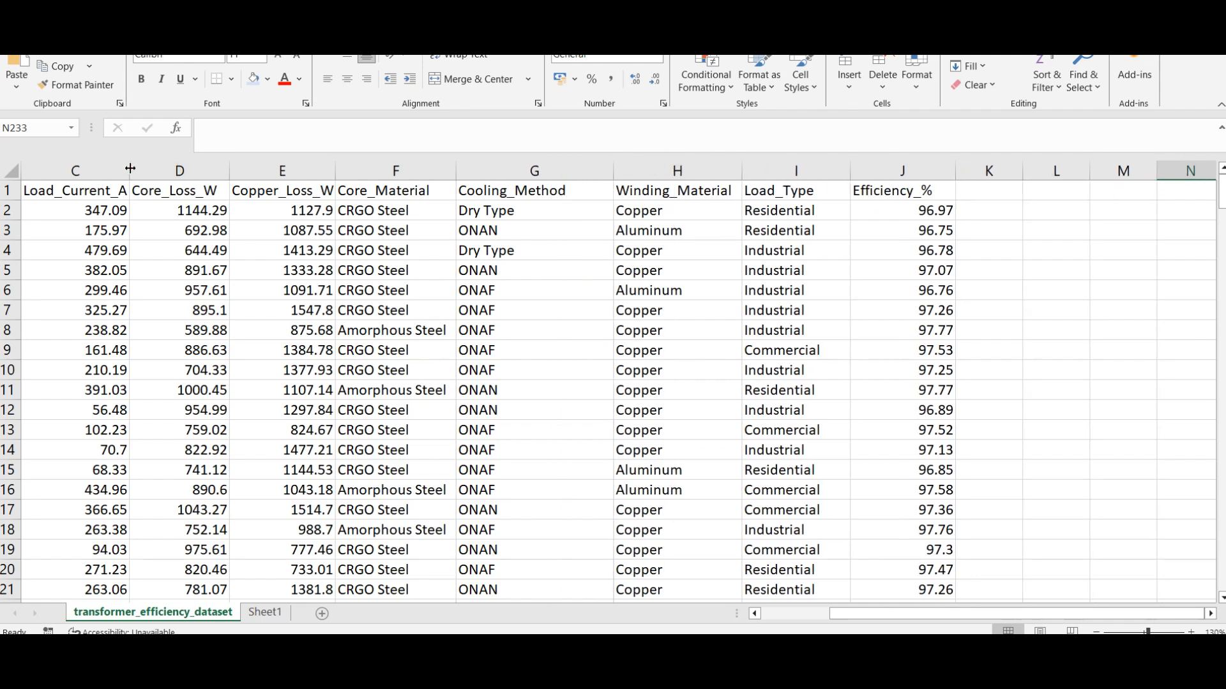
left_click_drag(130, 171, 150, 173)
left_click_drag(859, 613, 791, 616)
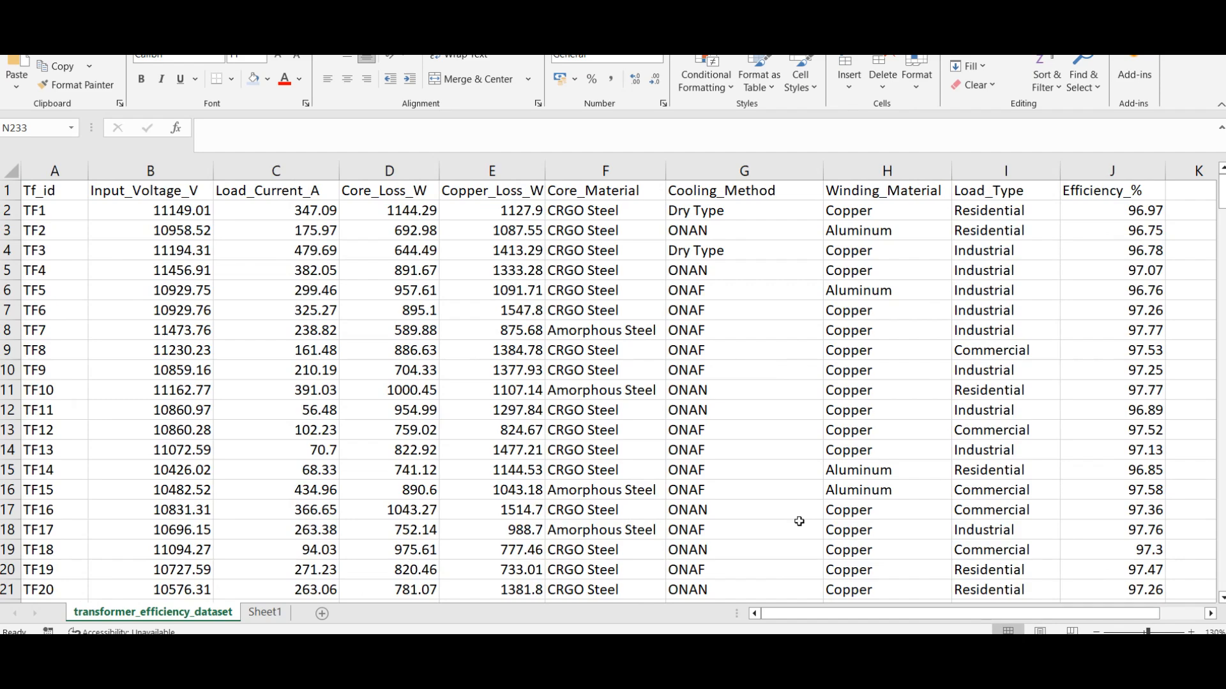
scroll(799, 521, "down", 2)
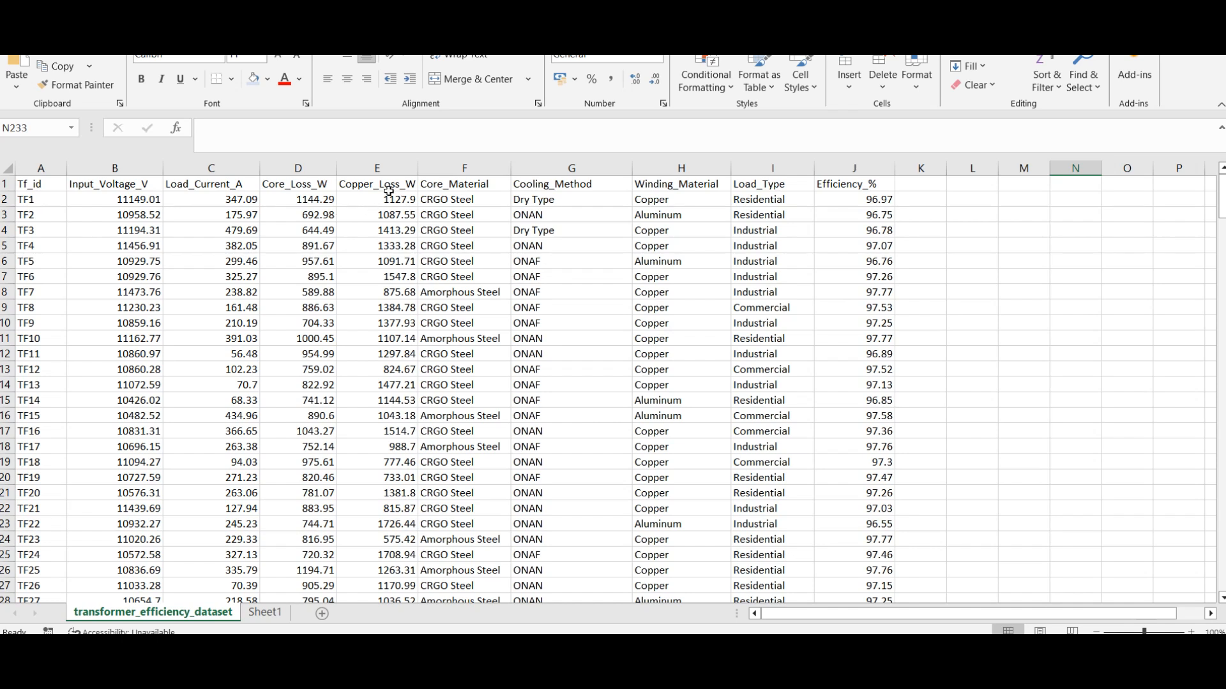
left_click(566, 180)
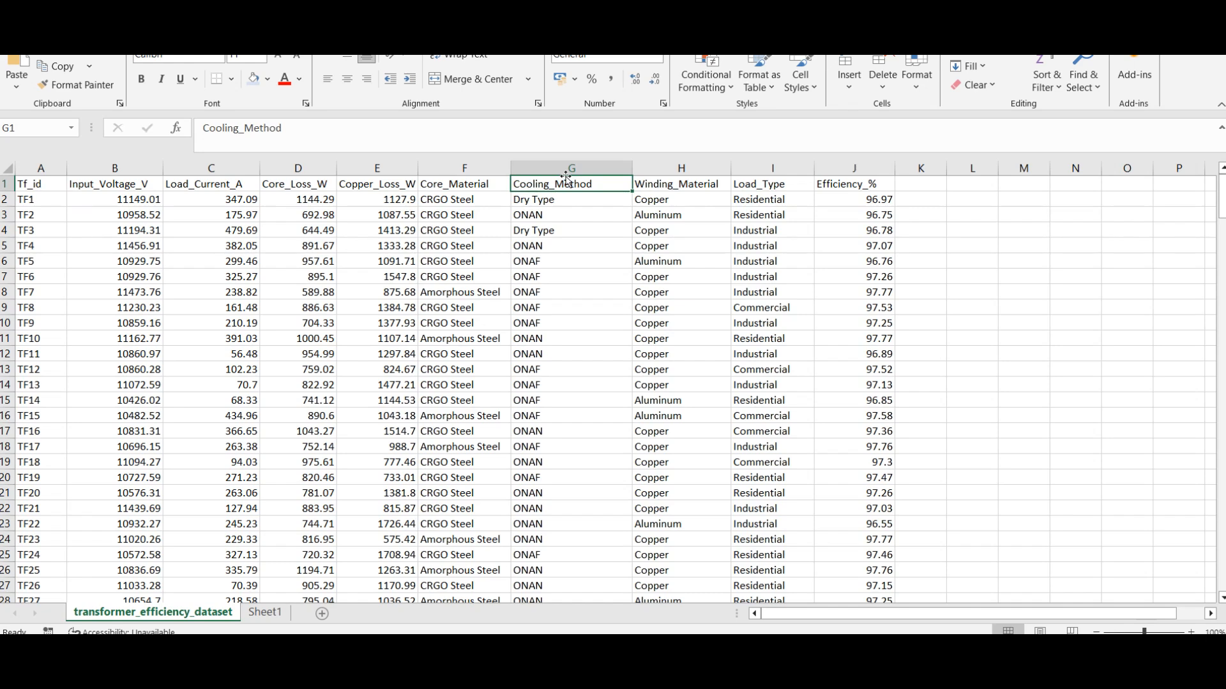
Step: Return to the student grade table on Sheet1, and switch to the HLOOKUP tutorial page in Chrome
left_click(273, 614)
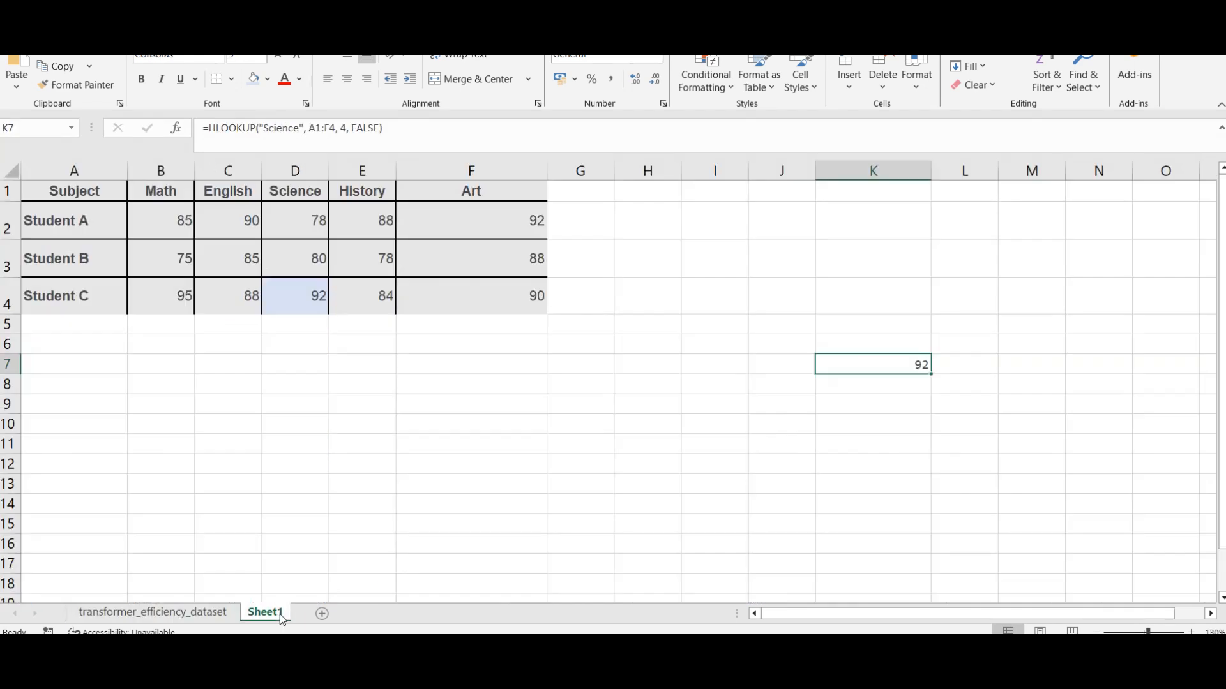
left_click(428, 437)
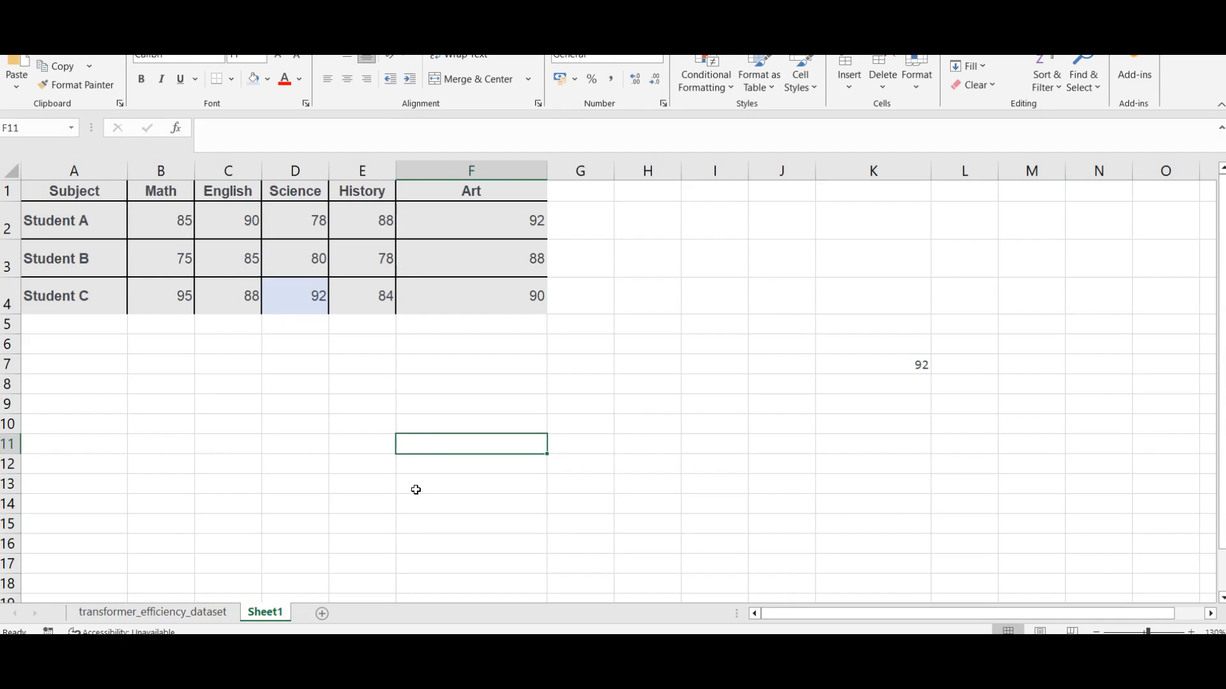
mouse_move(378, 645)
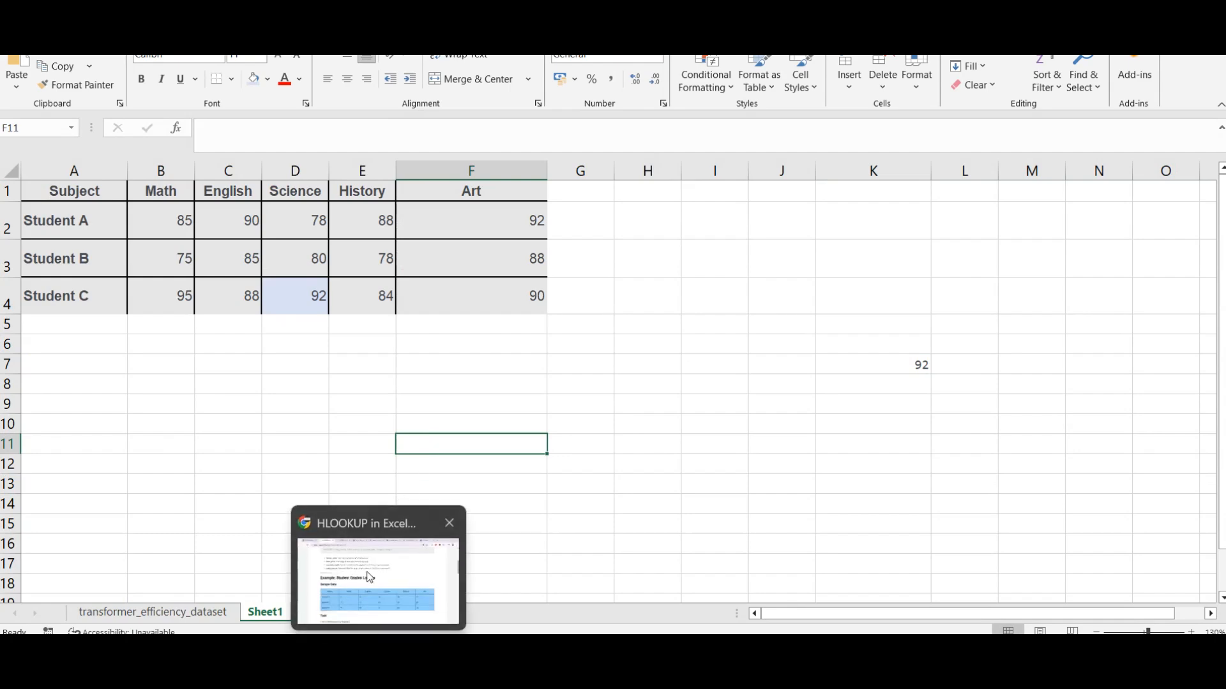
left_click(378, 600)
Step: Review the tutorial's HLOOKUP formula explanation and Key Notes, highlighting "(relative to the table range)" in the row_index_num note
scroll(406, 485, "down", 5)
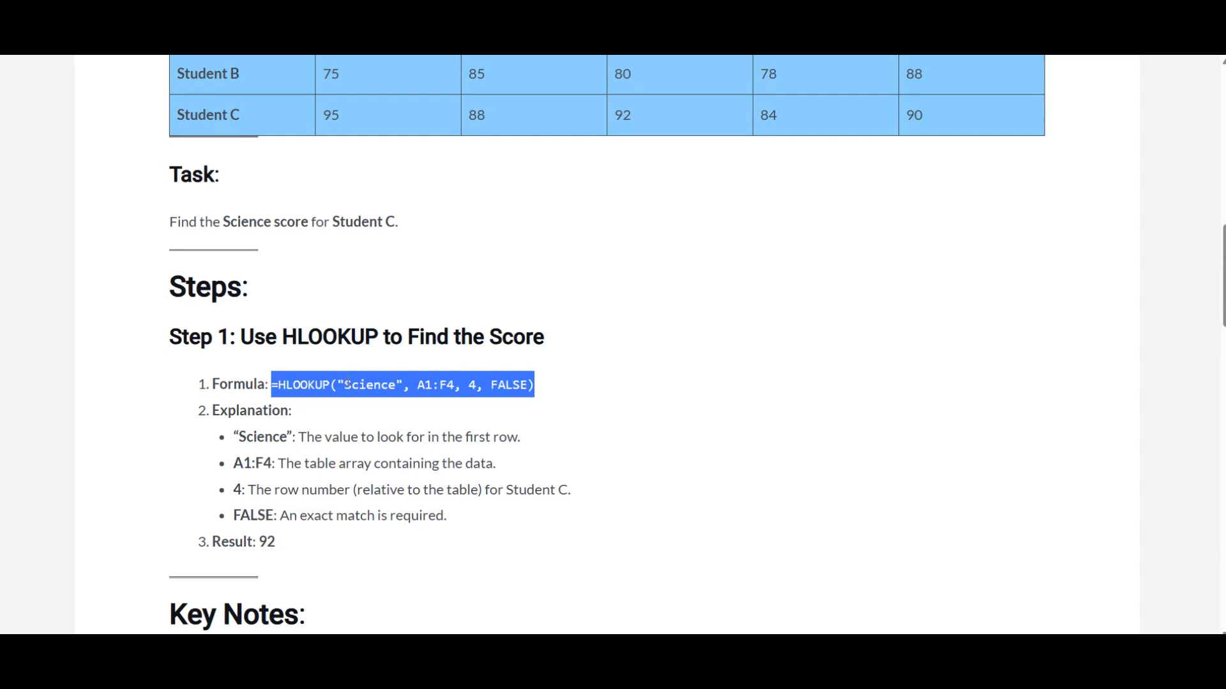
scroll(416, 416, "down", 7)
scroll(418, 416, "up", 1)
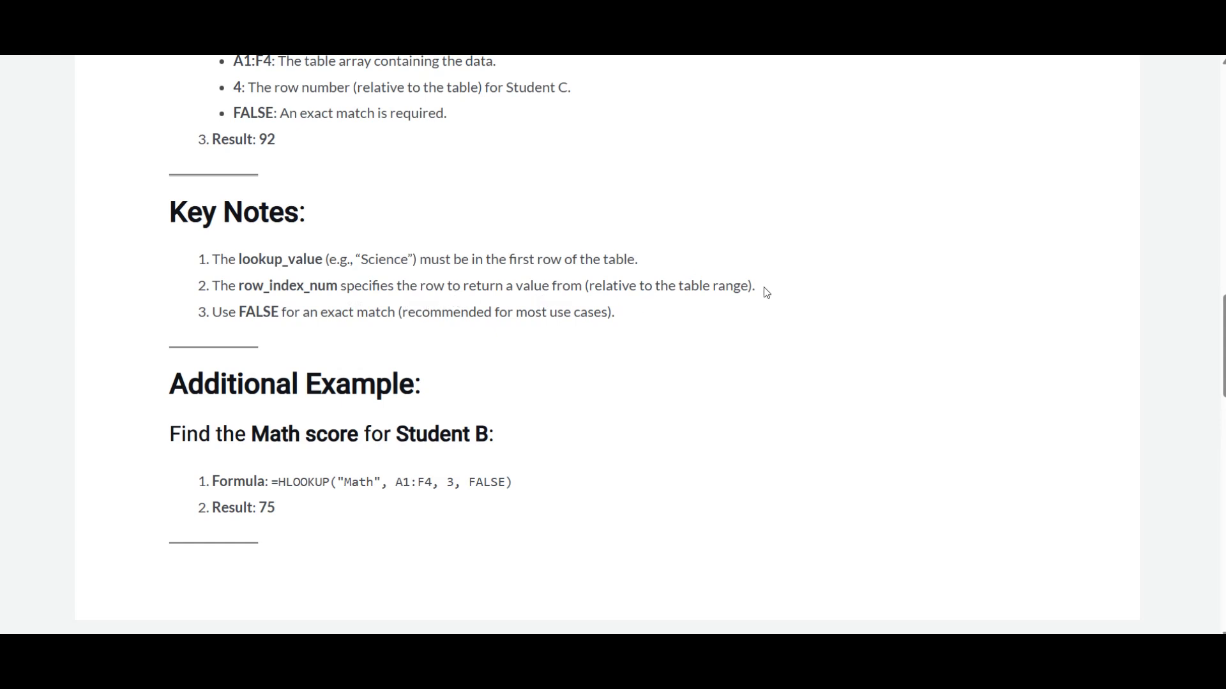
left_click_drag(768, 282, 582, 286)
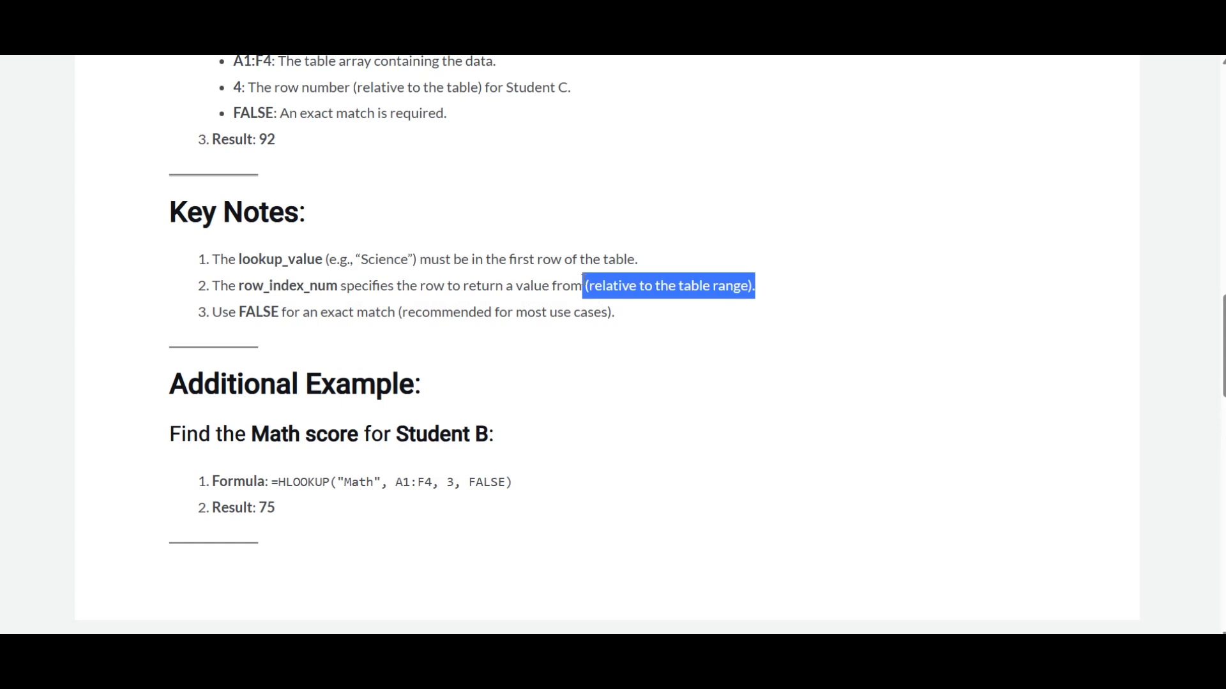
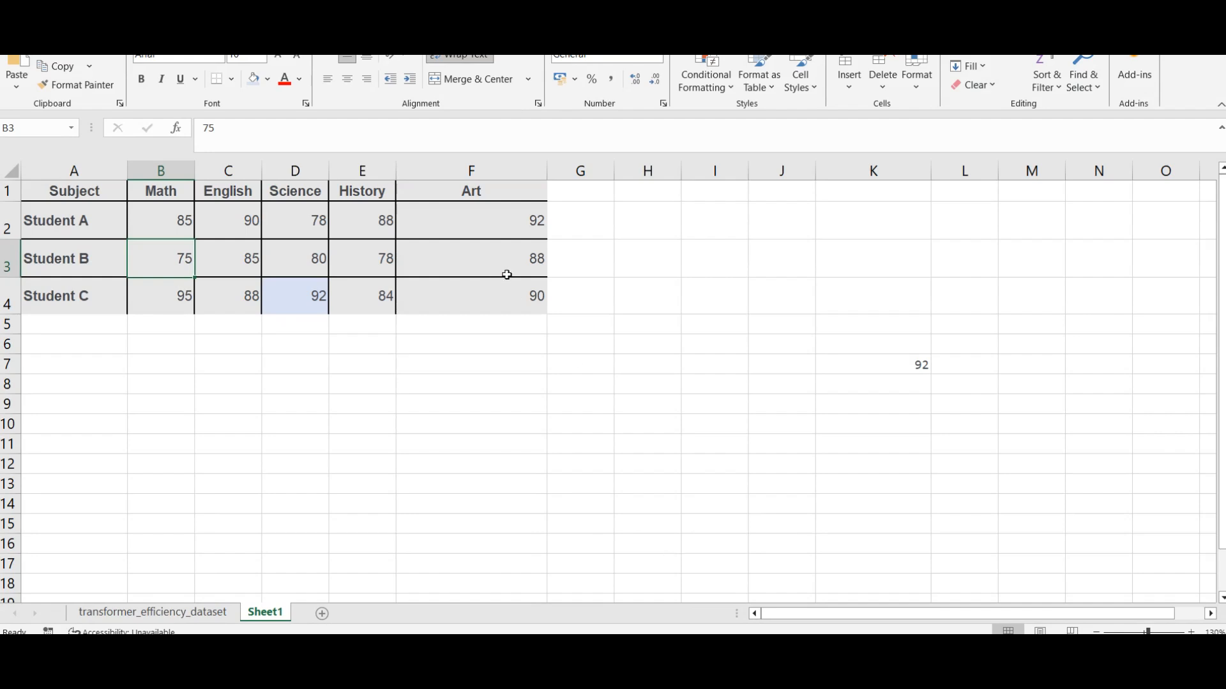
Step: Examine the Subject column of the student grade table and its Student A, Student B and Student C labels
left_click(89, 172)
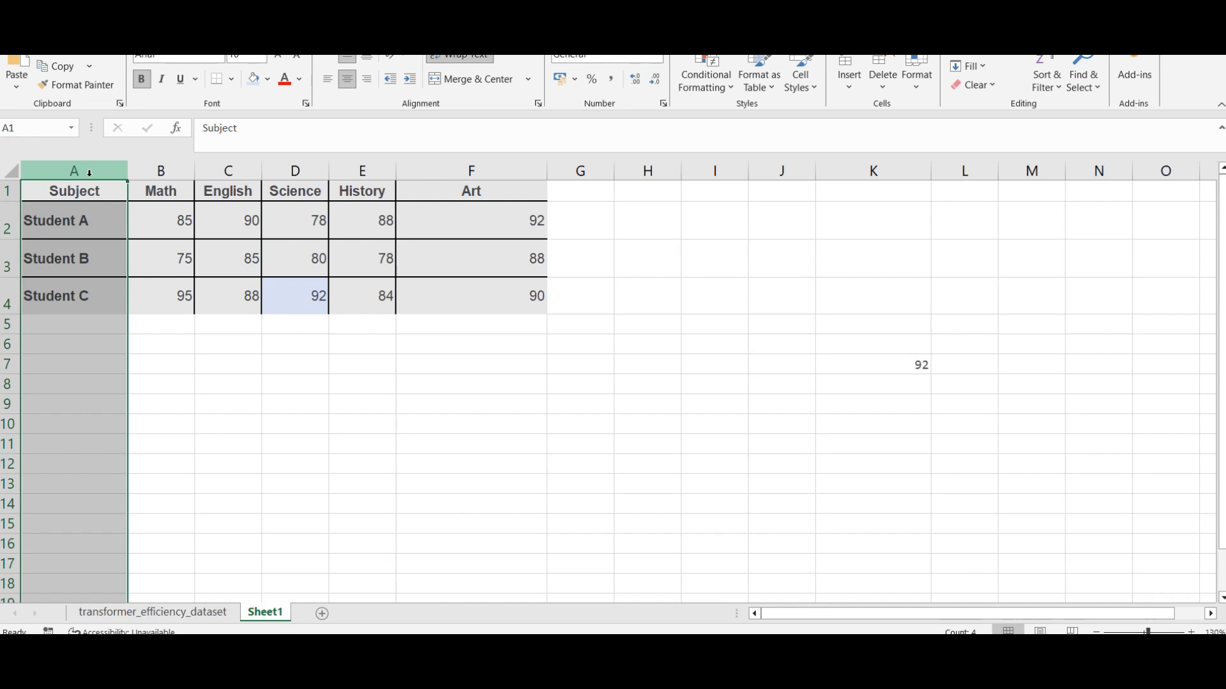
left_click(236, 361)
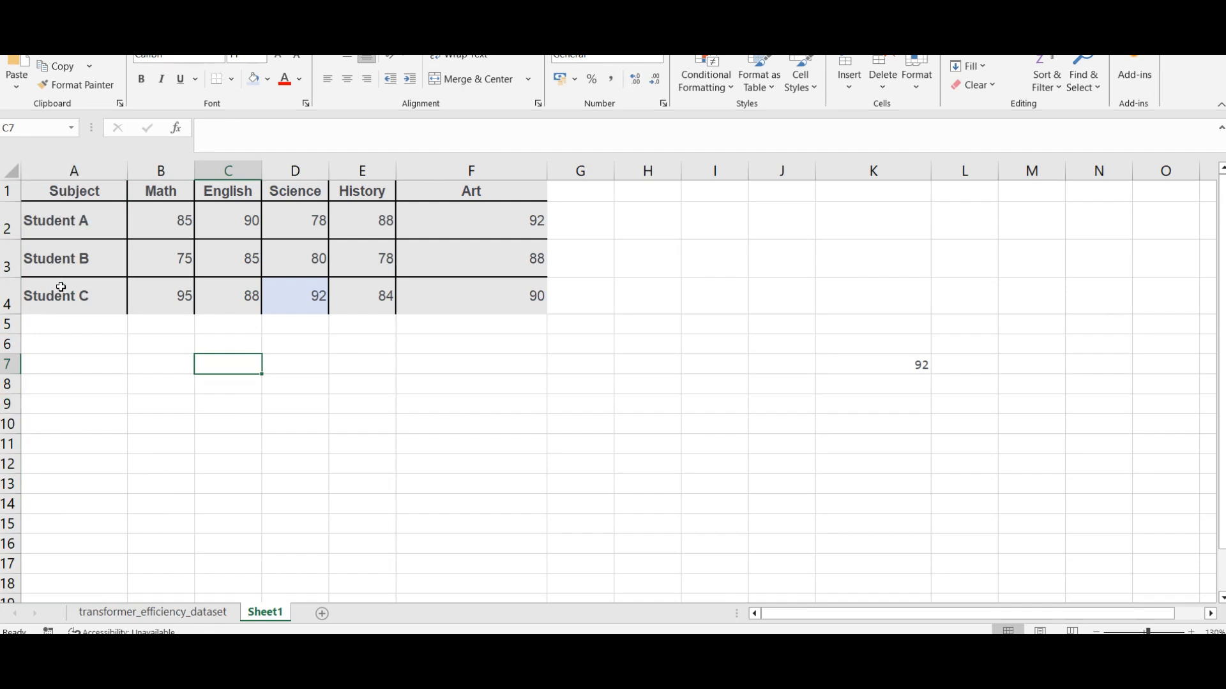
left_click(60, 214)
left_click(72, 262)
left_click(67, 295)
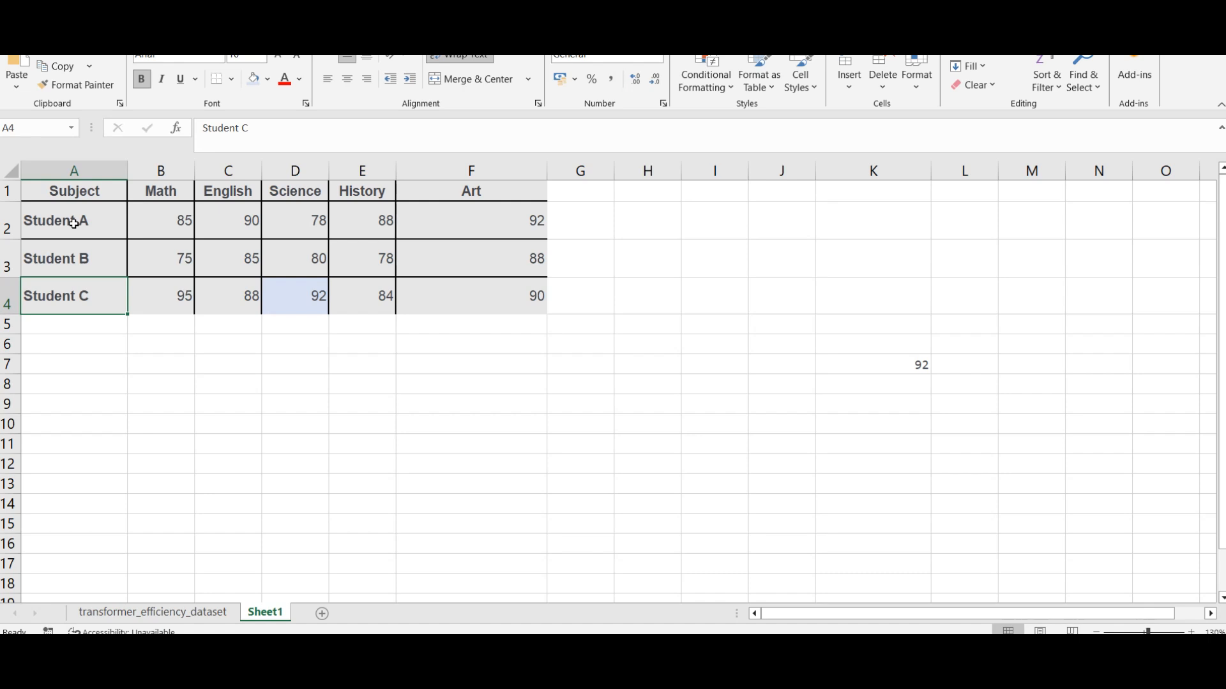
Step: Trace Student B's row from the name across Math and English to the Science grade
left_click(299, 272)
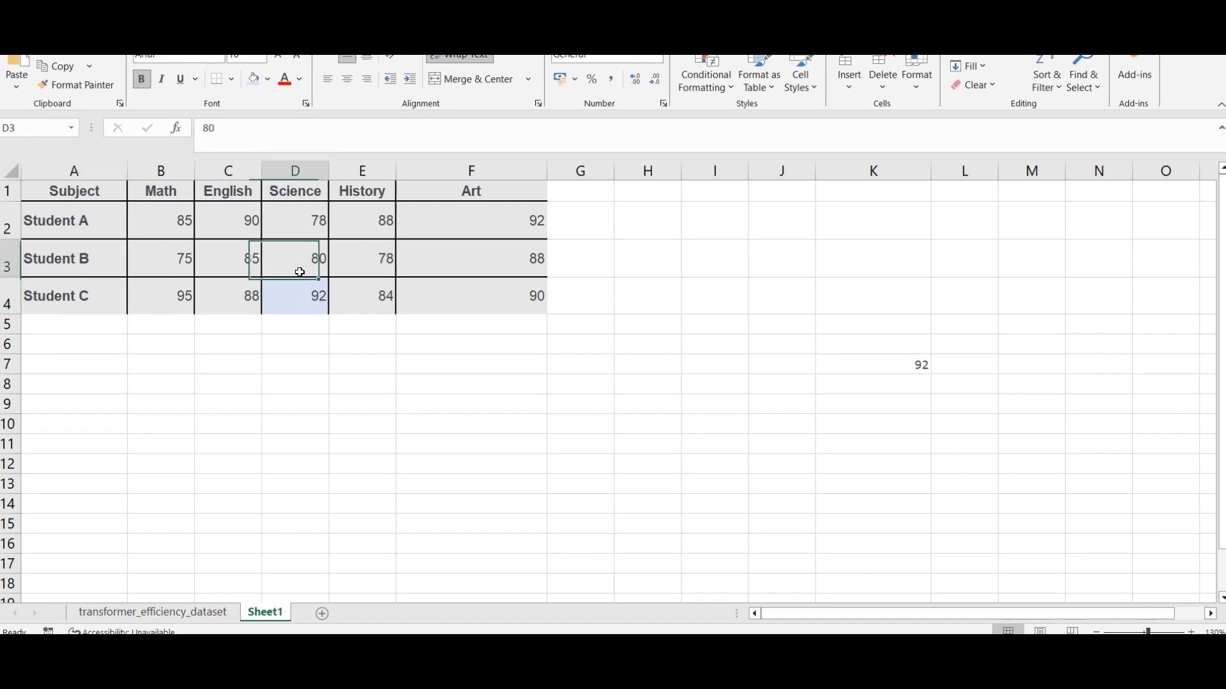
left_click(94, 270)
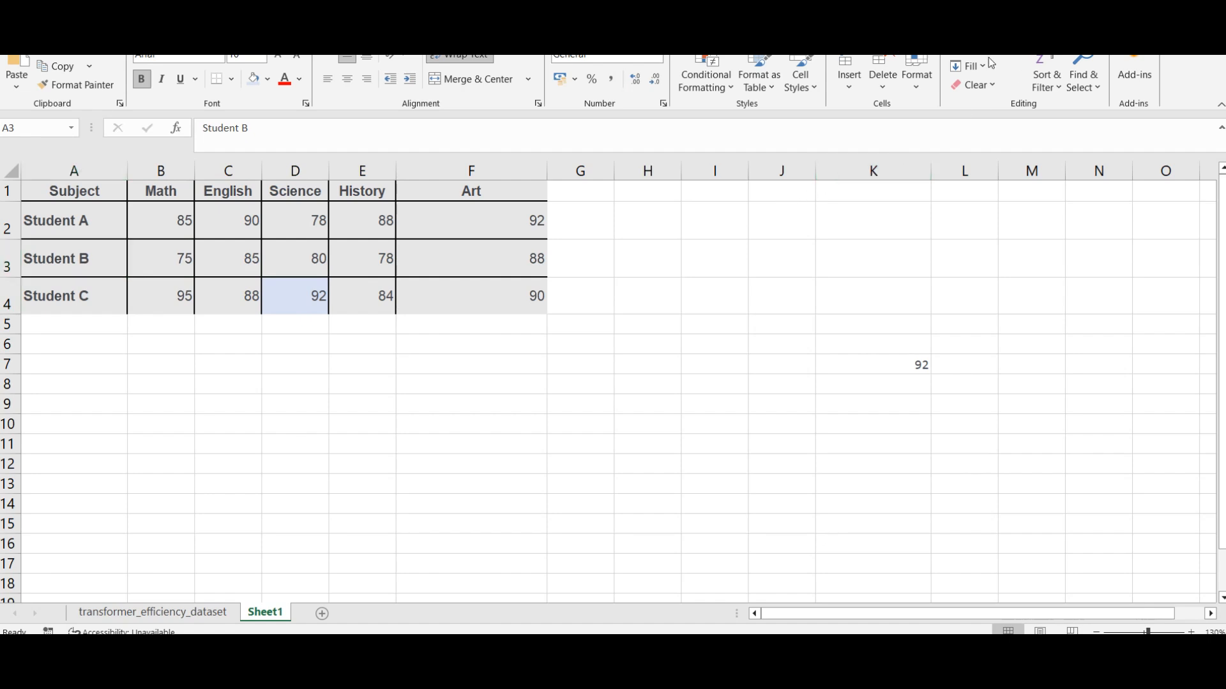
left_click(90, 246)
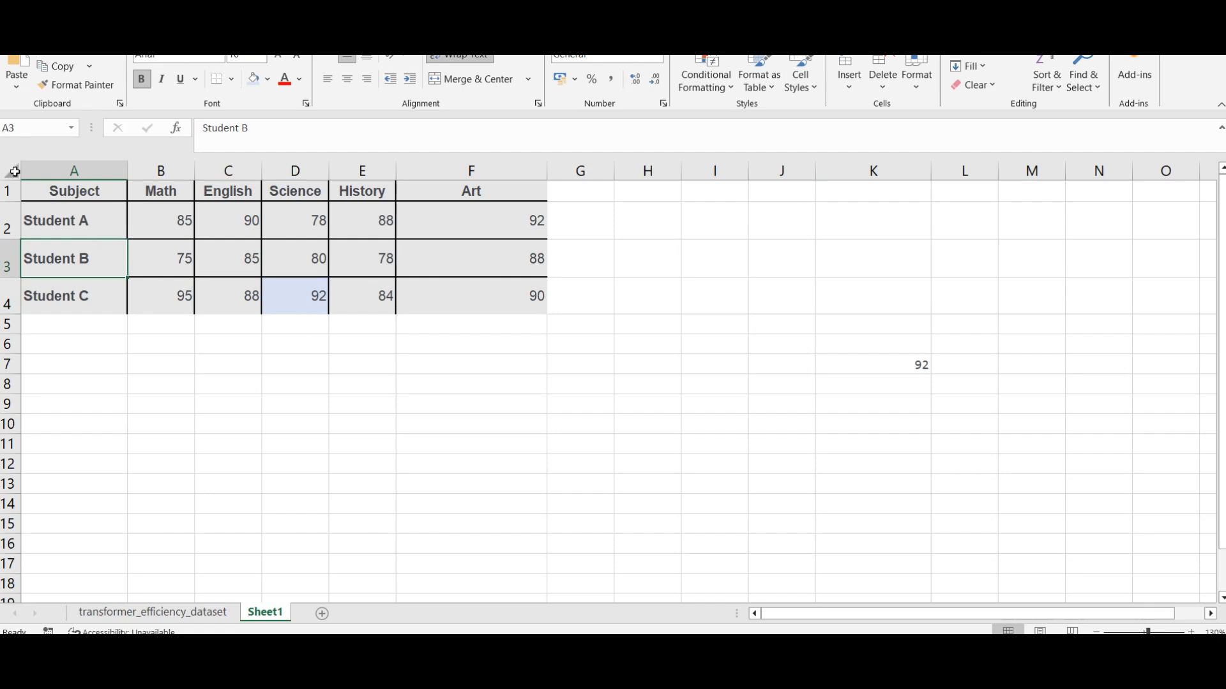
left_click(145, 260)
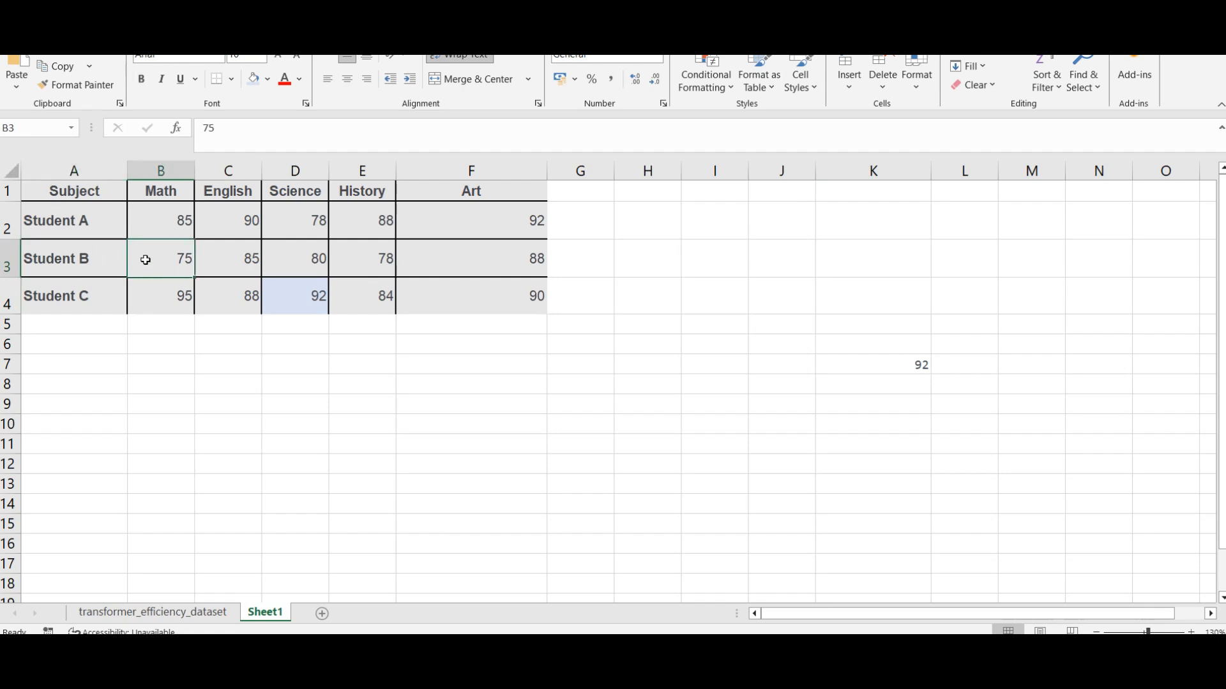
left_click(226, 260)
left_click(311, 258)
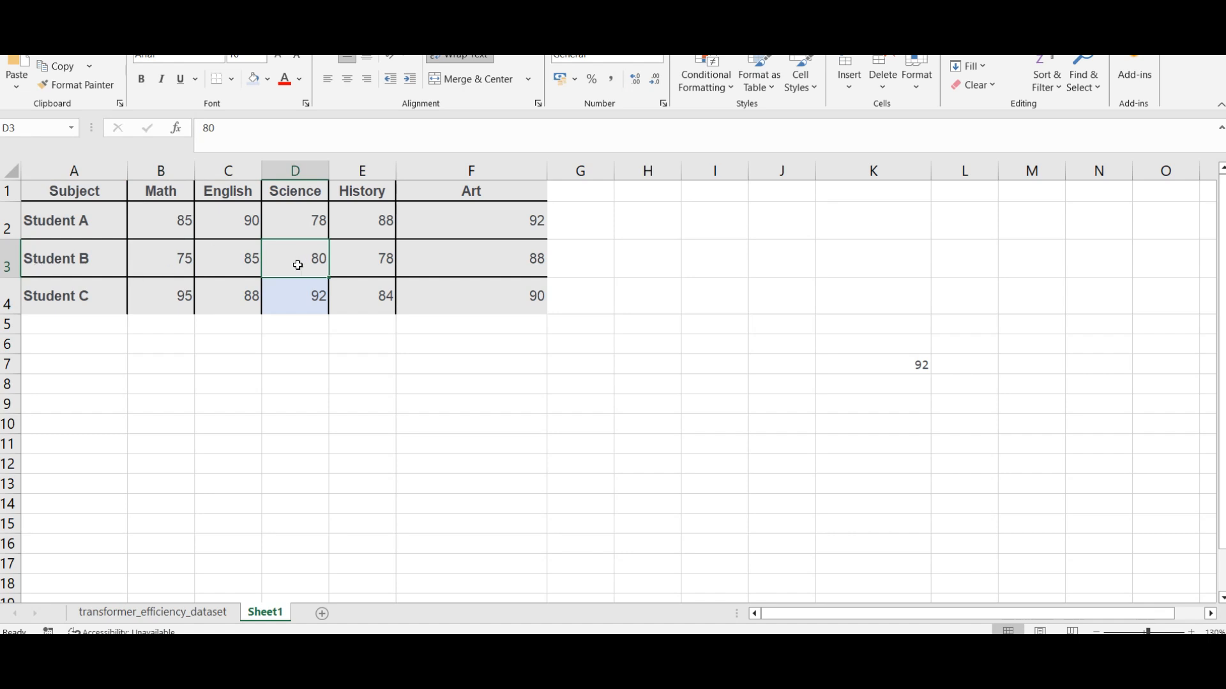
Step: Copy the HLOOKUP formula text from cell K7 and paste it into cell K8
left_click(891, 357)
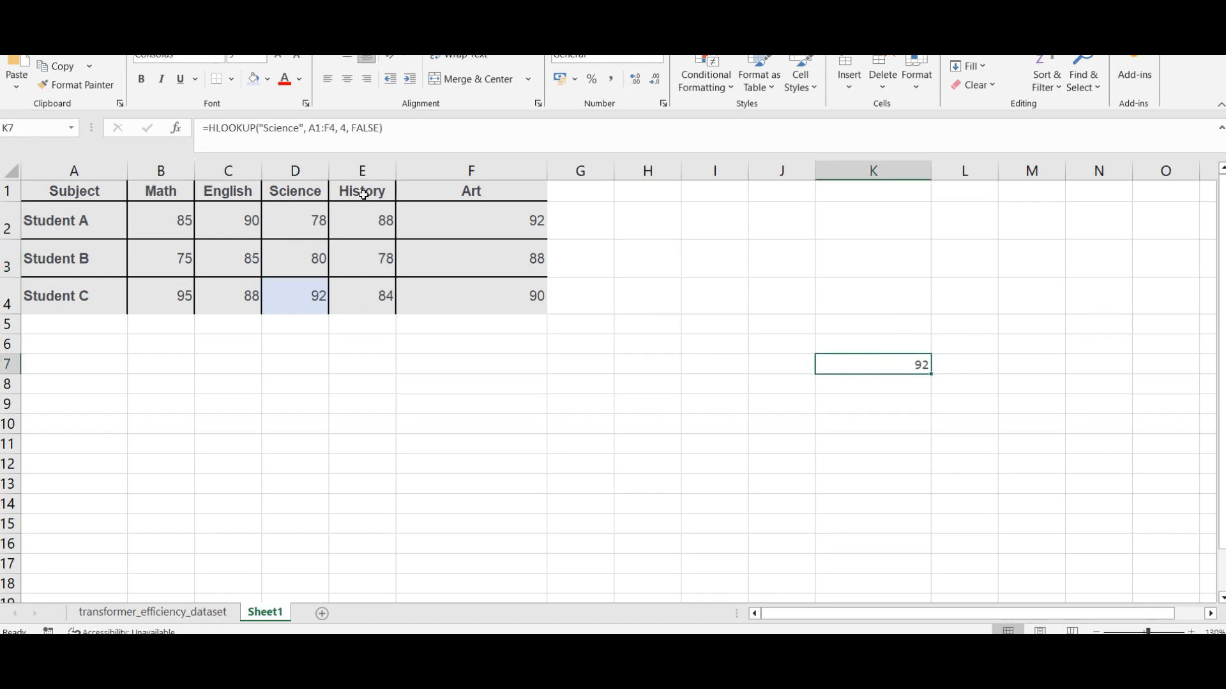
triple_click(476, 132)
left_click(832, 386)
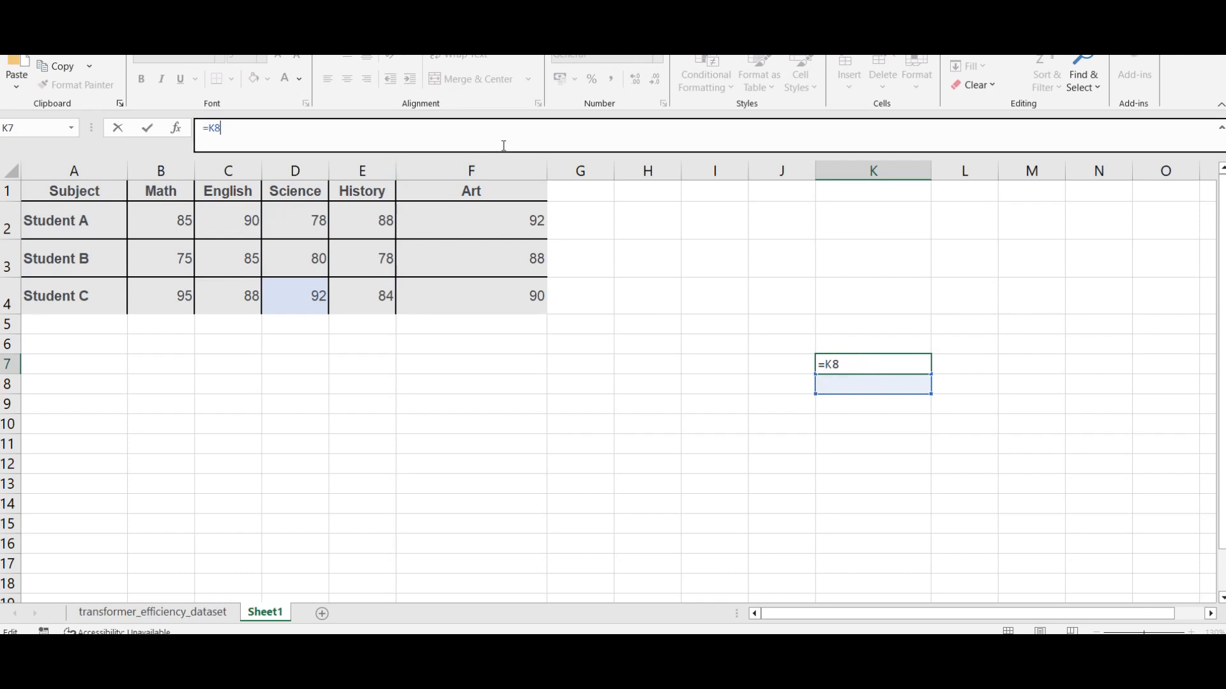
key("ctrl+z")
key("Return")
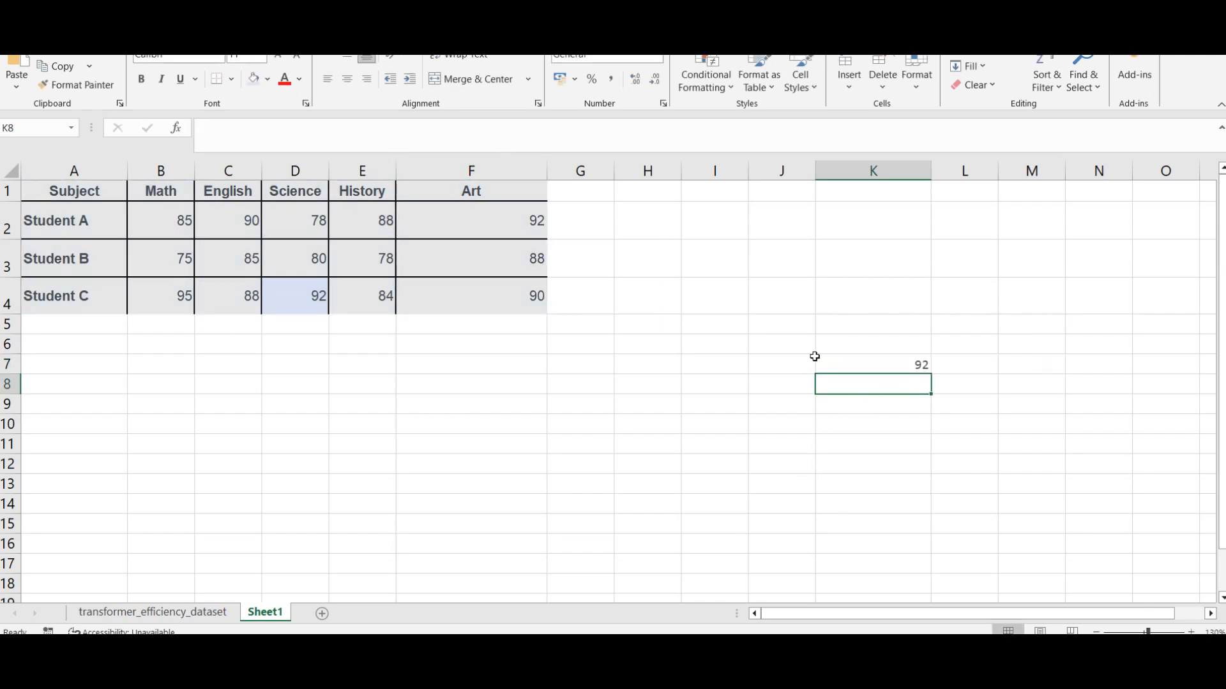
type("=HLOOKUP(\"Science\", A1:F4, 4, FALSE)")
Step: Change the function in the copied K8 formula to VLOOKUP
left_click(220, 129)
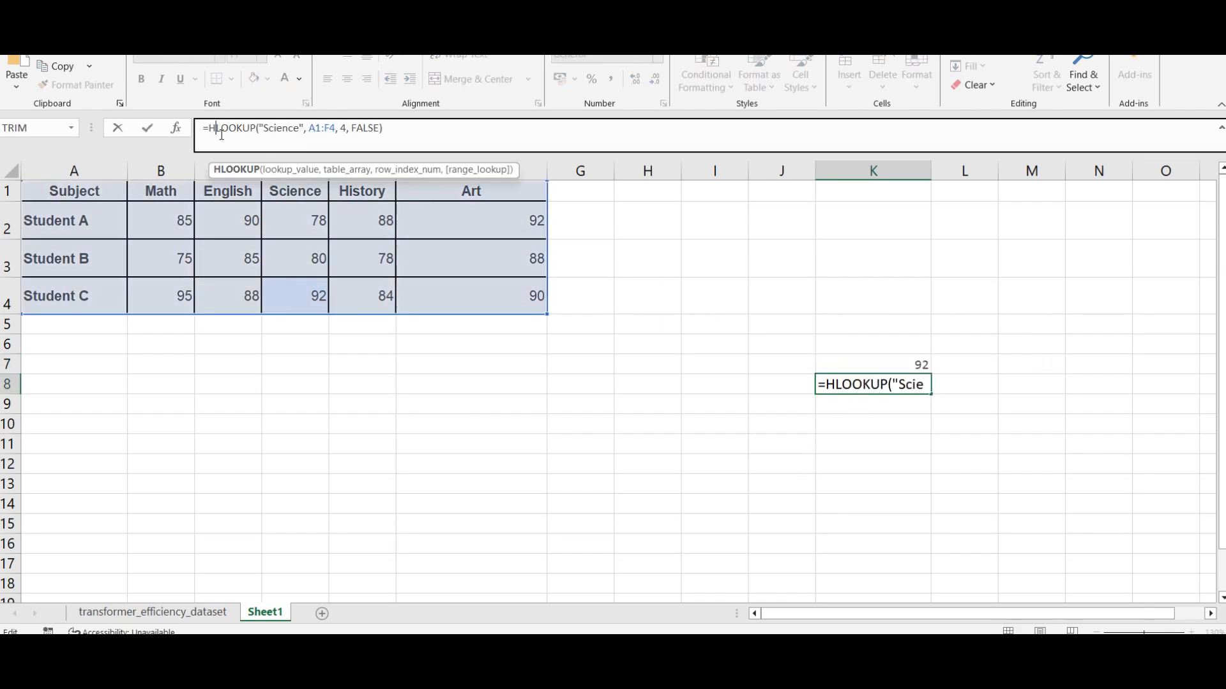
key("BackSpace")
type("B")
key("BackSpace")
type("V")
Step: Set the lookup value in the K8 formula to "Student B" and enter =VLOOKUP("Student B", A1:F4, 4, FALSE)
key("Right")
key("Right")
key("Right")
key("Right")
key("Right")
key("Right")
key("Right")
key("Right")
key("shift+Right")
key("shift+Right")
key("shift+Right")
key("shift+Right")
key("shift+Right")
key("shift+Right")
key("shift+Right")
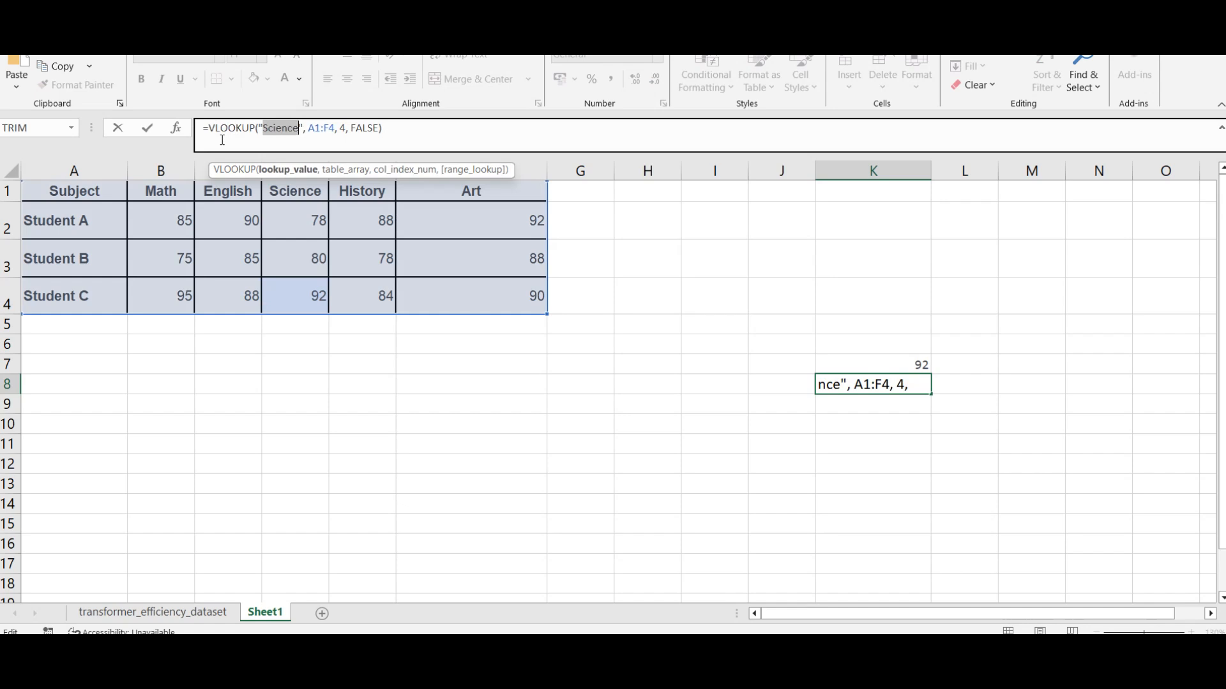
type("Student B")
key("Right")
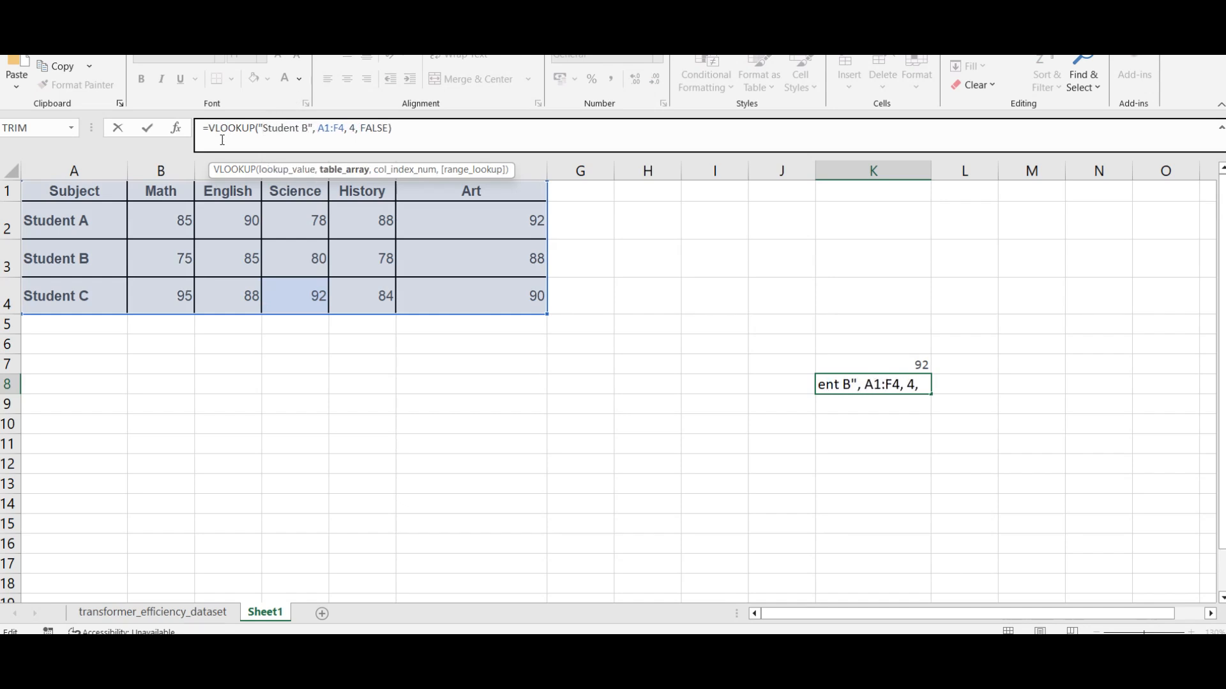
key("Right")
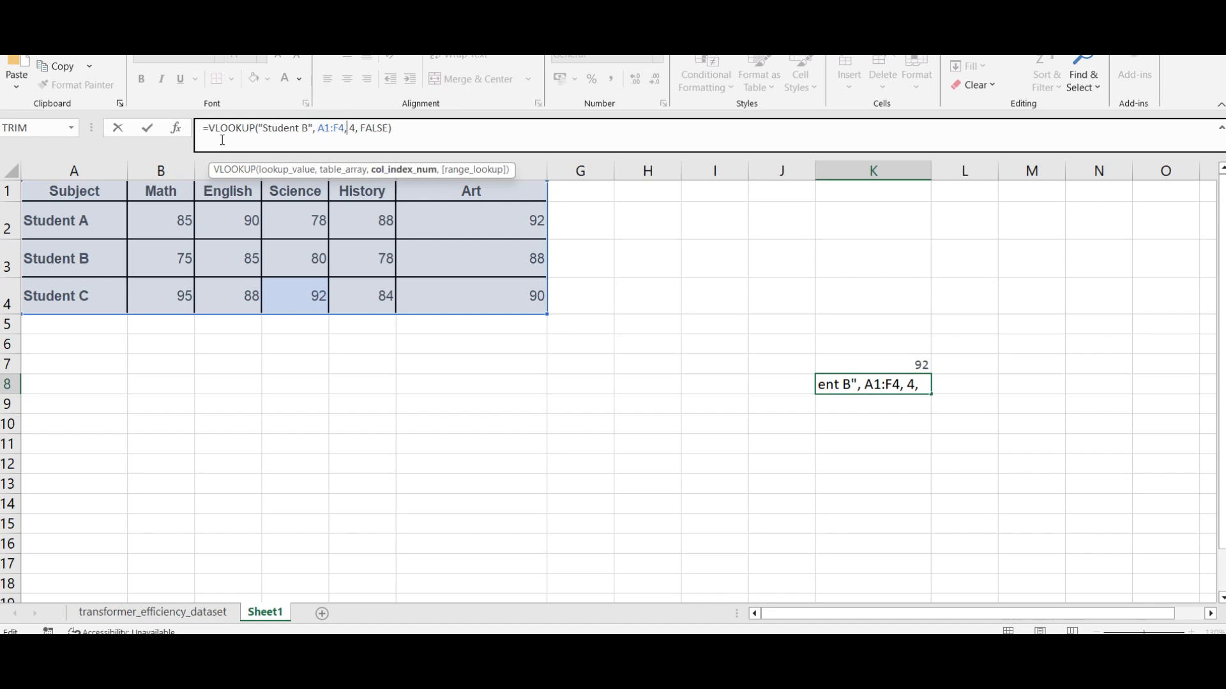
key("Return")
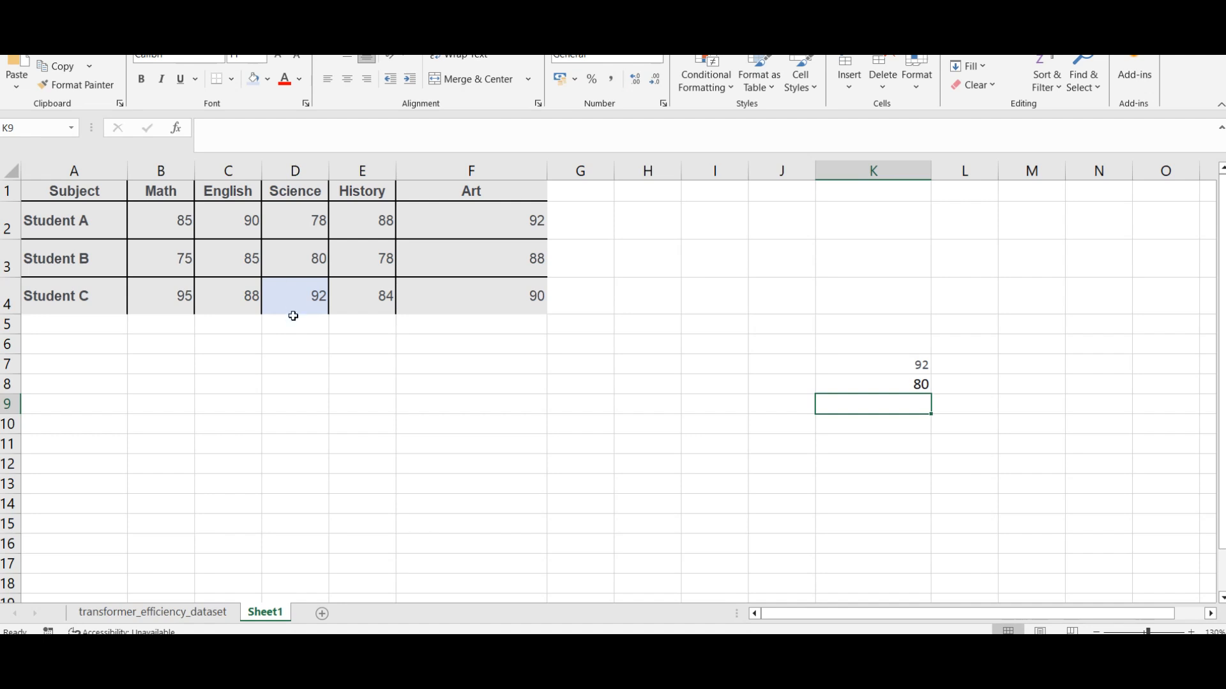
Step: Compare Student B's Science grade with the formula in K8, and try filling that formula down column K
left_click(312, 258)
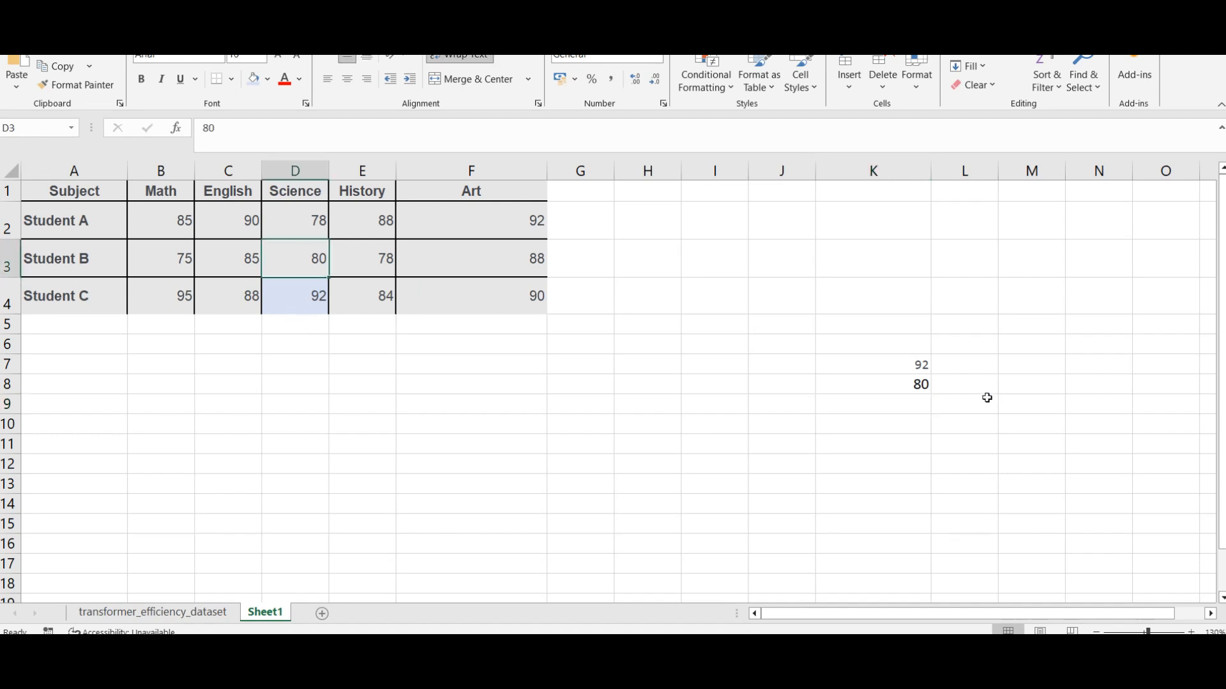
left_click(917, 388)
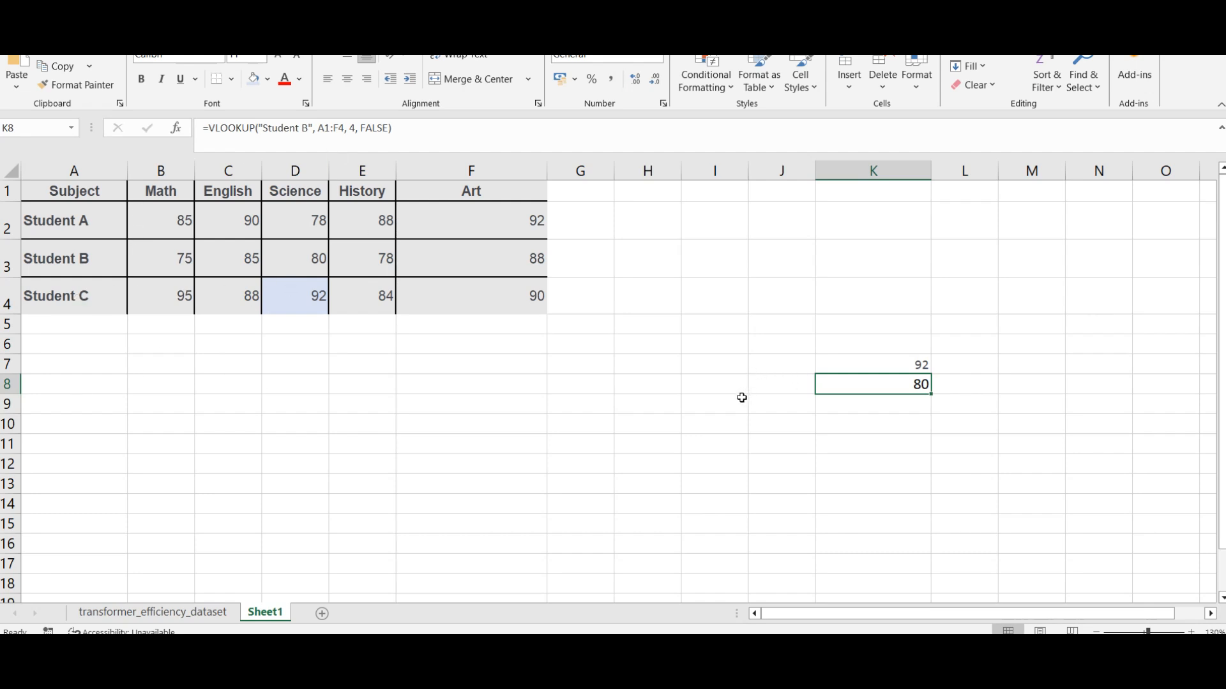
left_click_drag(934, 394, 938, 461)
key("ctrl+z")
Step: Switch to the transformer_efficiency_dataset sheet and examine its columns from Tf_id through Cooling_Method
left_click(160, 613)
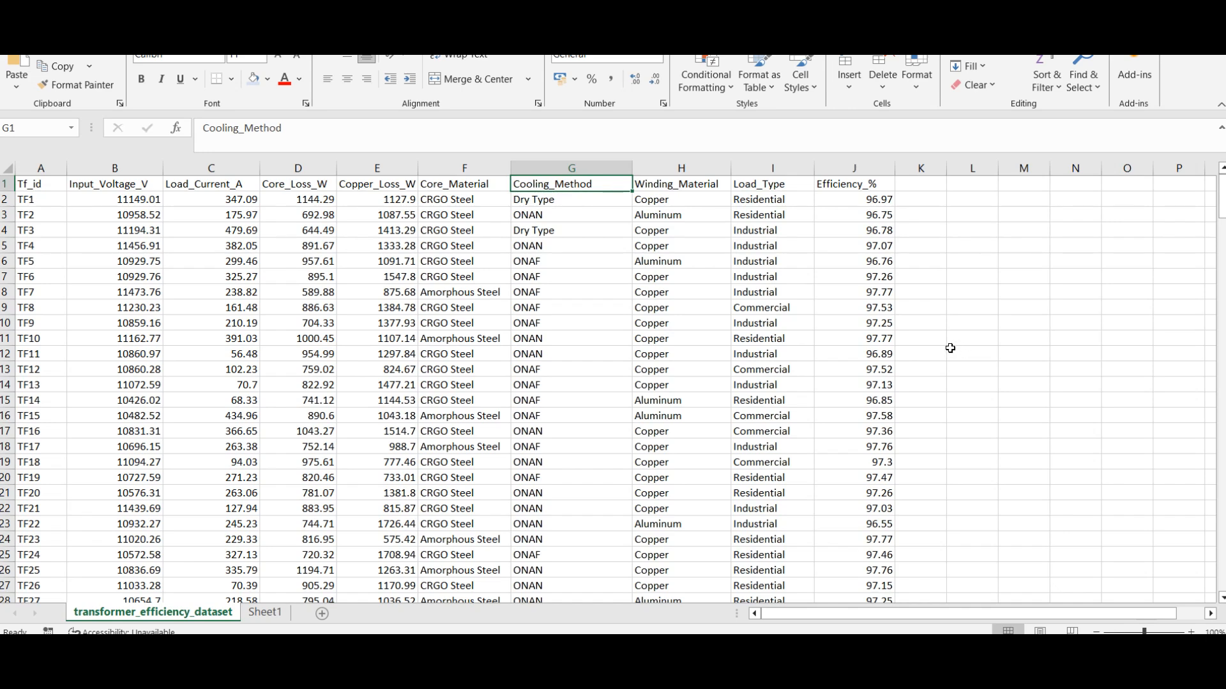
key("super+r")
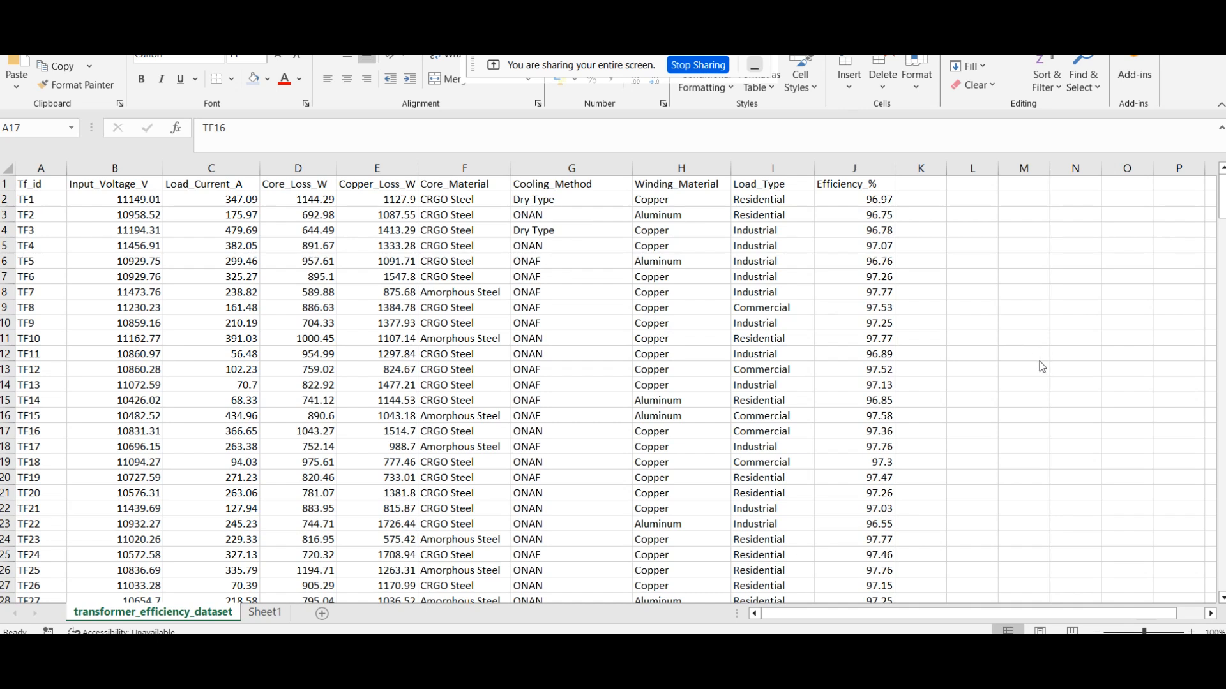
left_click(990, 324)
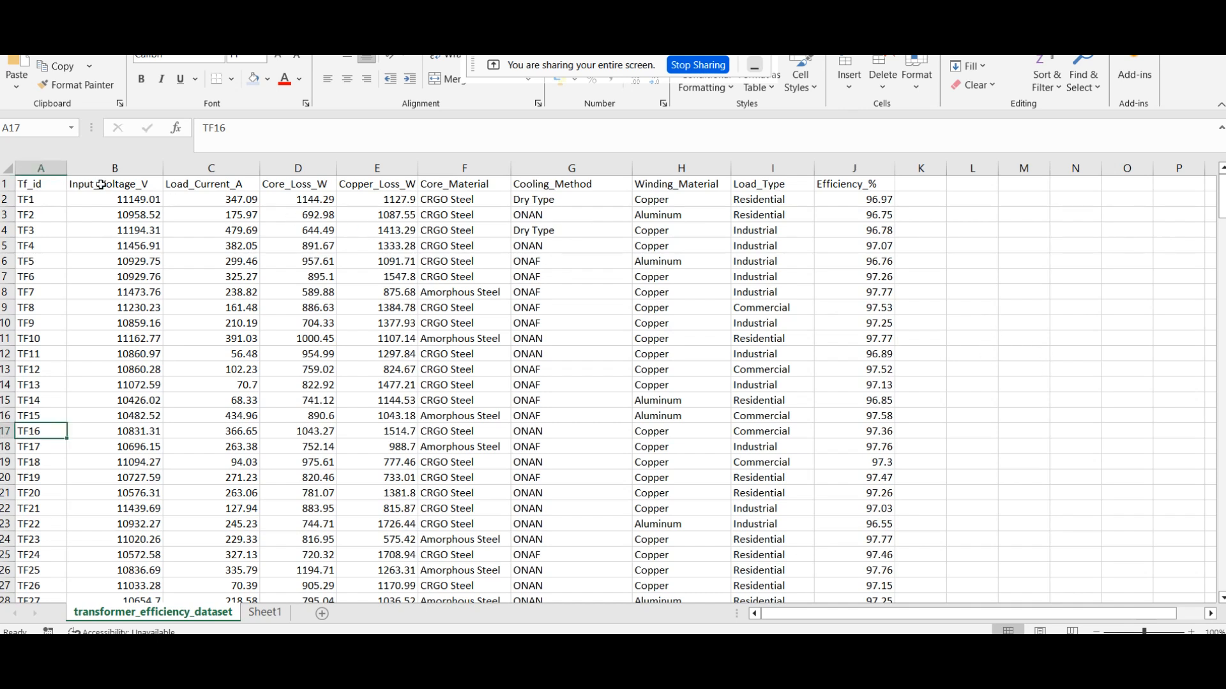
left_click(28, 169)
left_click(115, 168)
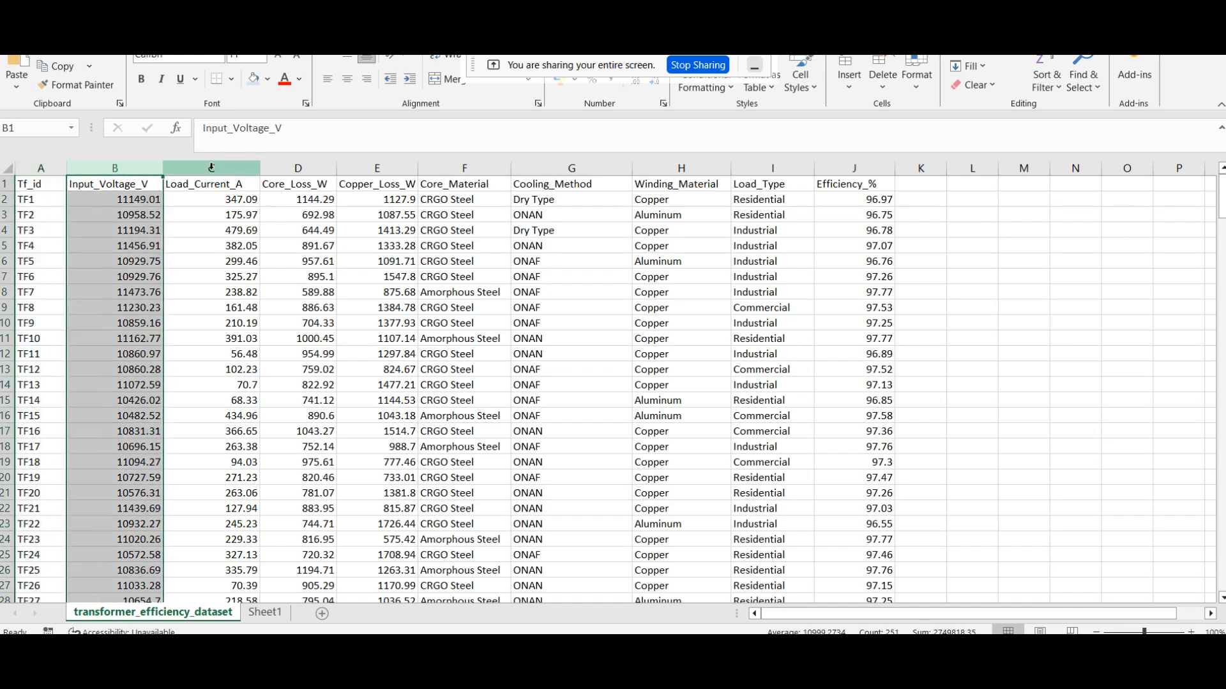
left_click(211, 168)
left_click(311, 164)
left_click(376, 167)
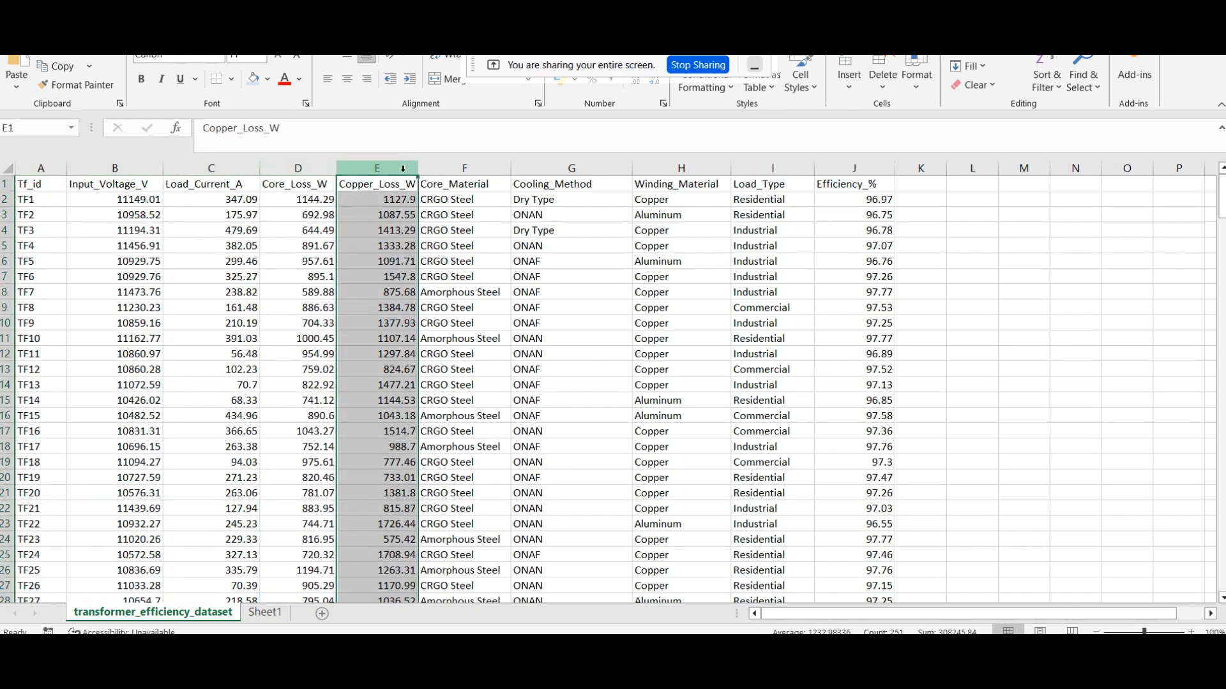
left_click(465, 165)
left_click(574, 168)
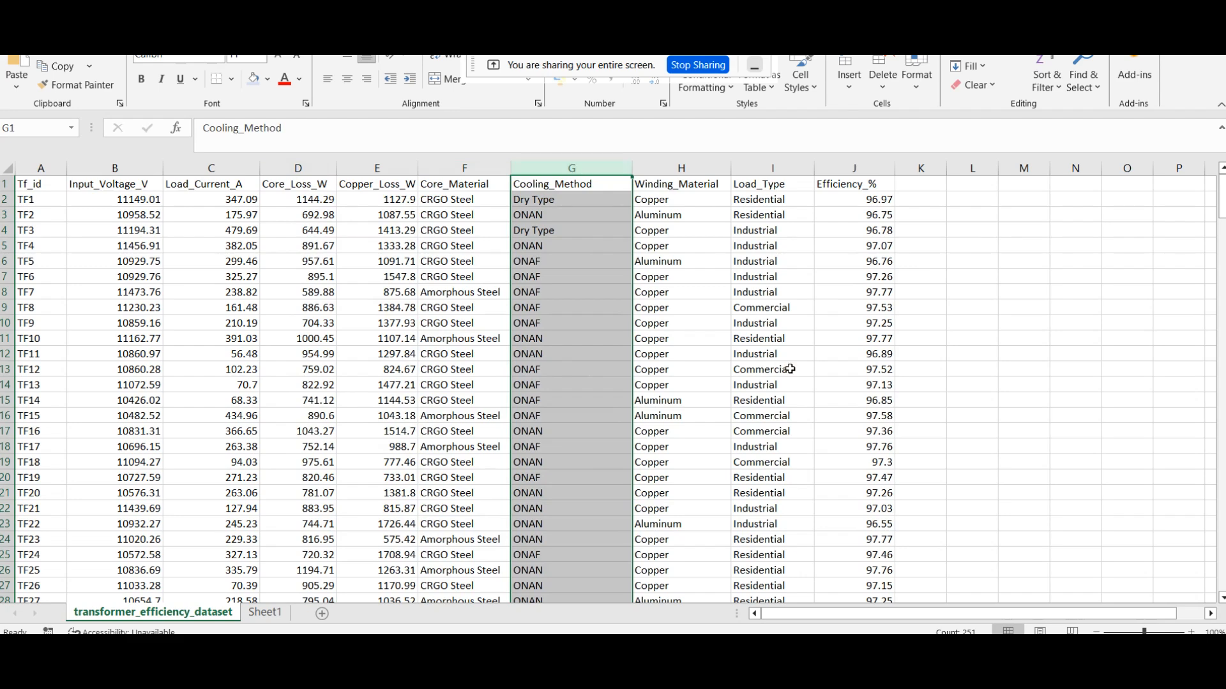
Step: Start a VLOOKUP formula in the empty cell L15 beside the transformer dataset
left_click(961, 409)
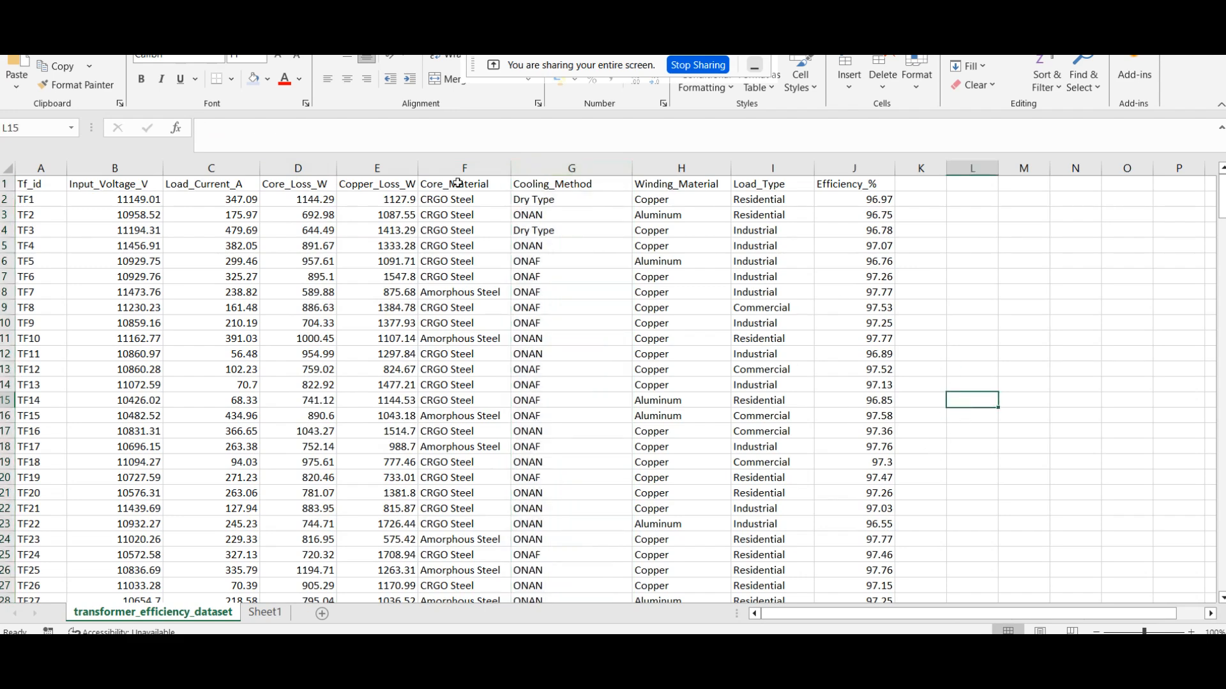
left_click(339, 126)
type("=VL")
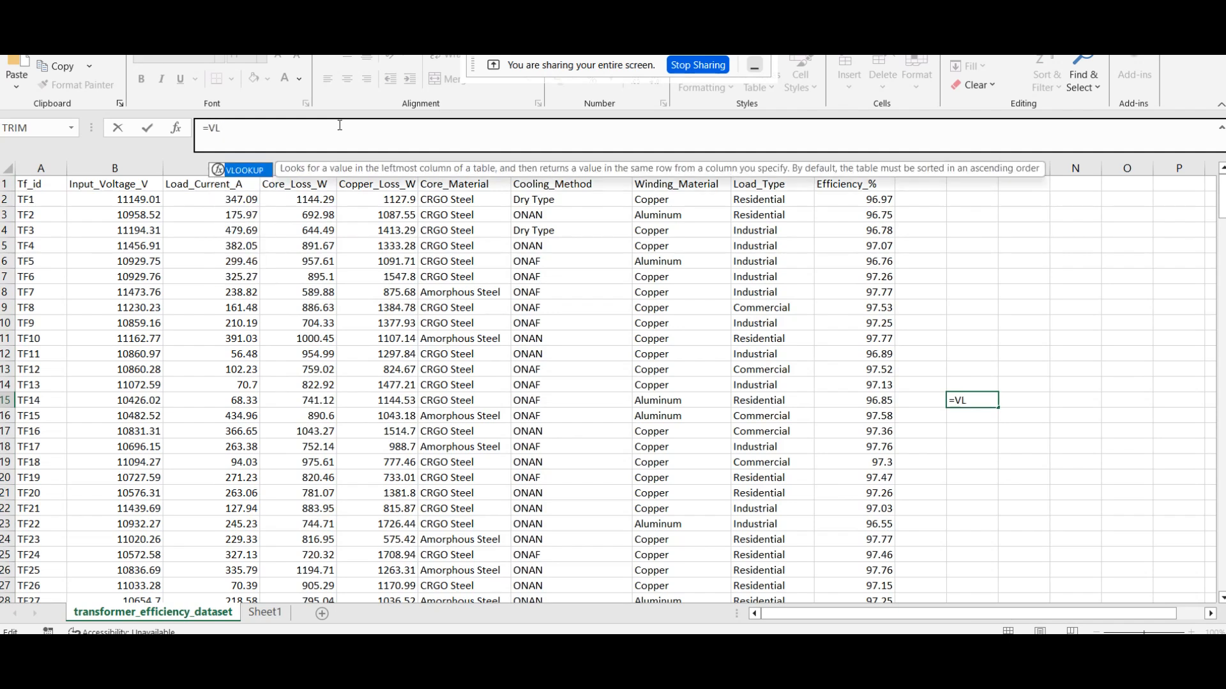
key("Return")
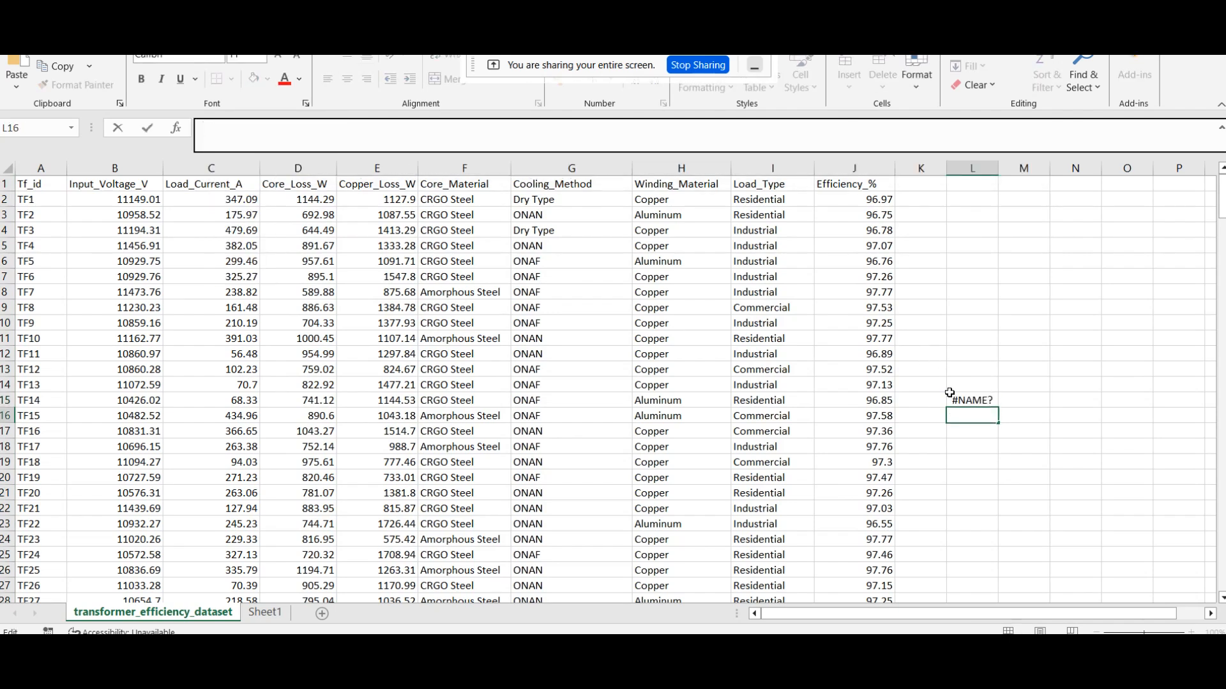
left_click(973, 397)
left_click(279, 131)
type("OOKJ")
key("BackSpace")
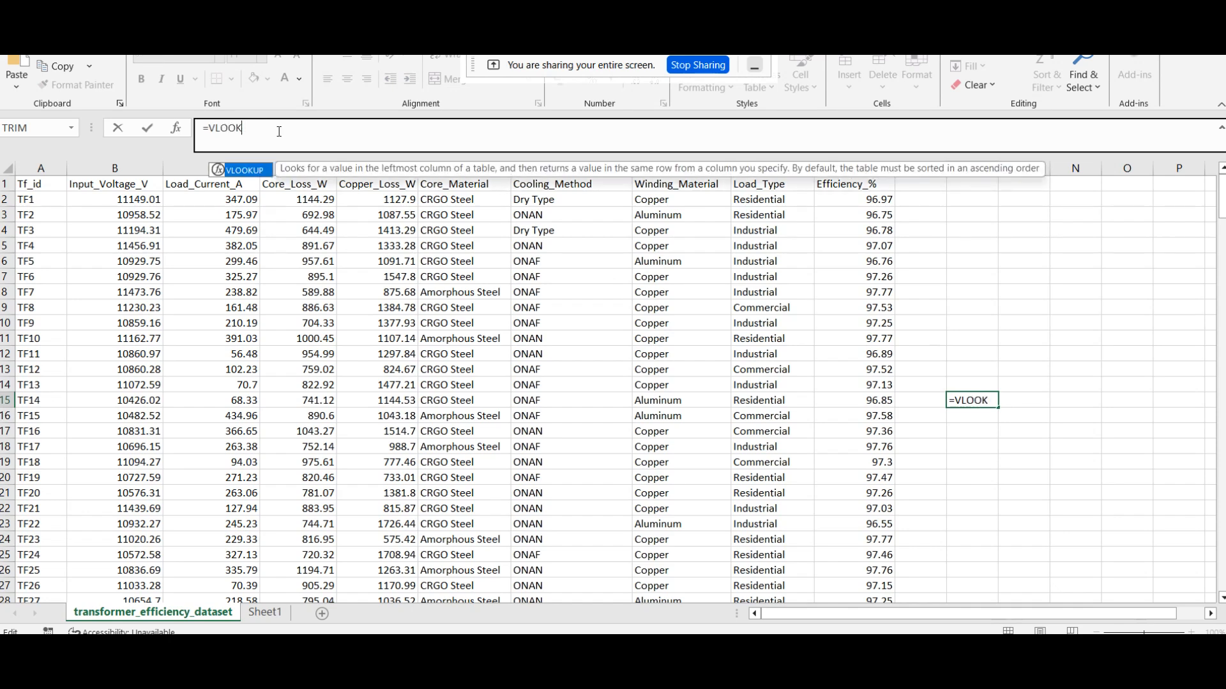
double_click(249, 170)
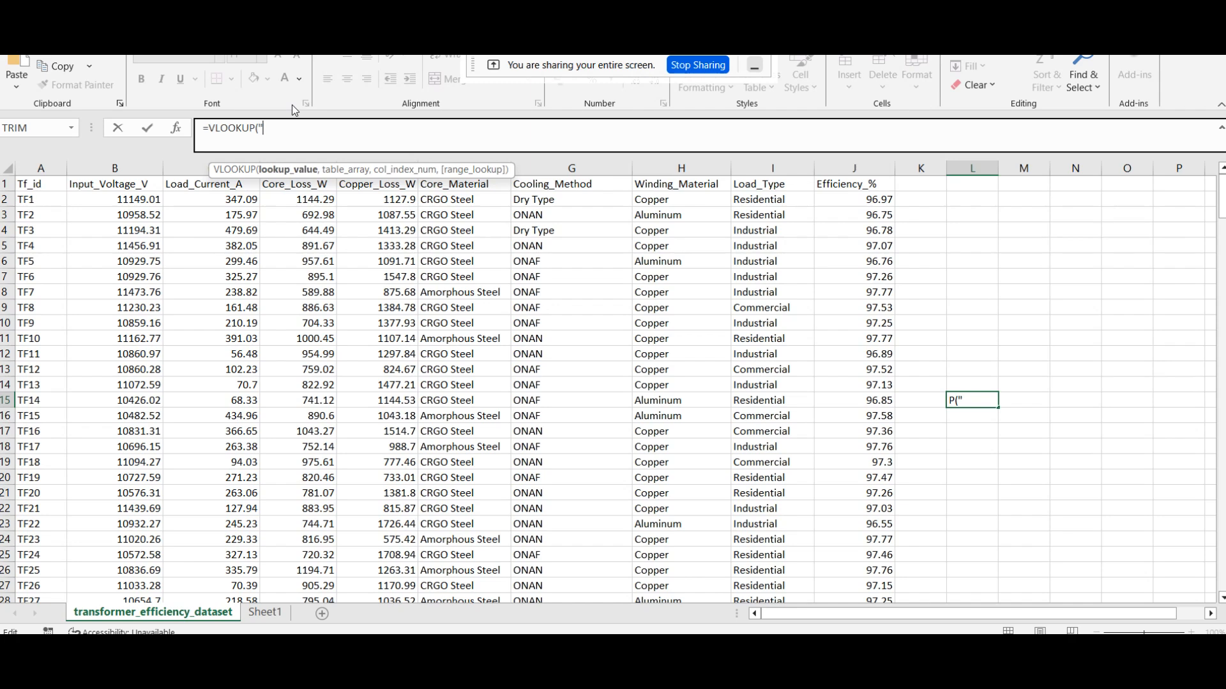
Step: Complete the L15 VLOOKUP with lookup value "TF16", table range B1:J251 and column index 6, and reselect the cell
type("TF16\",")
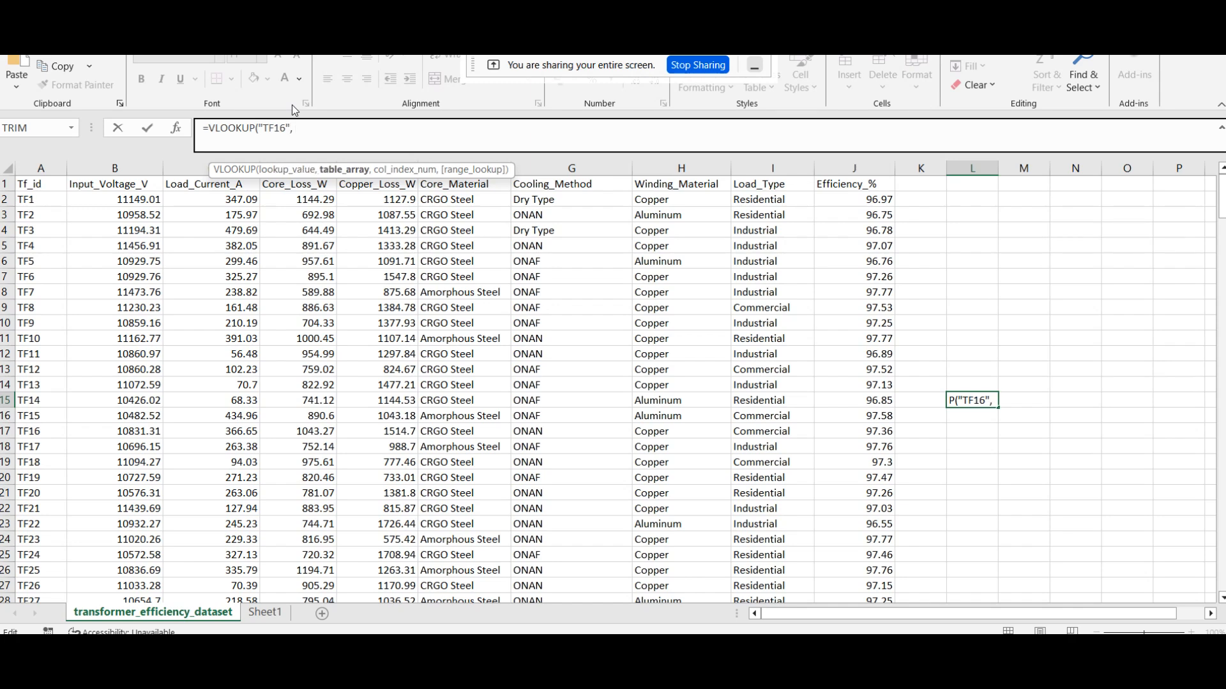
type(" B1")
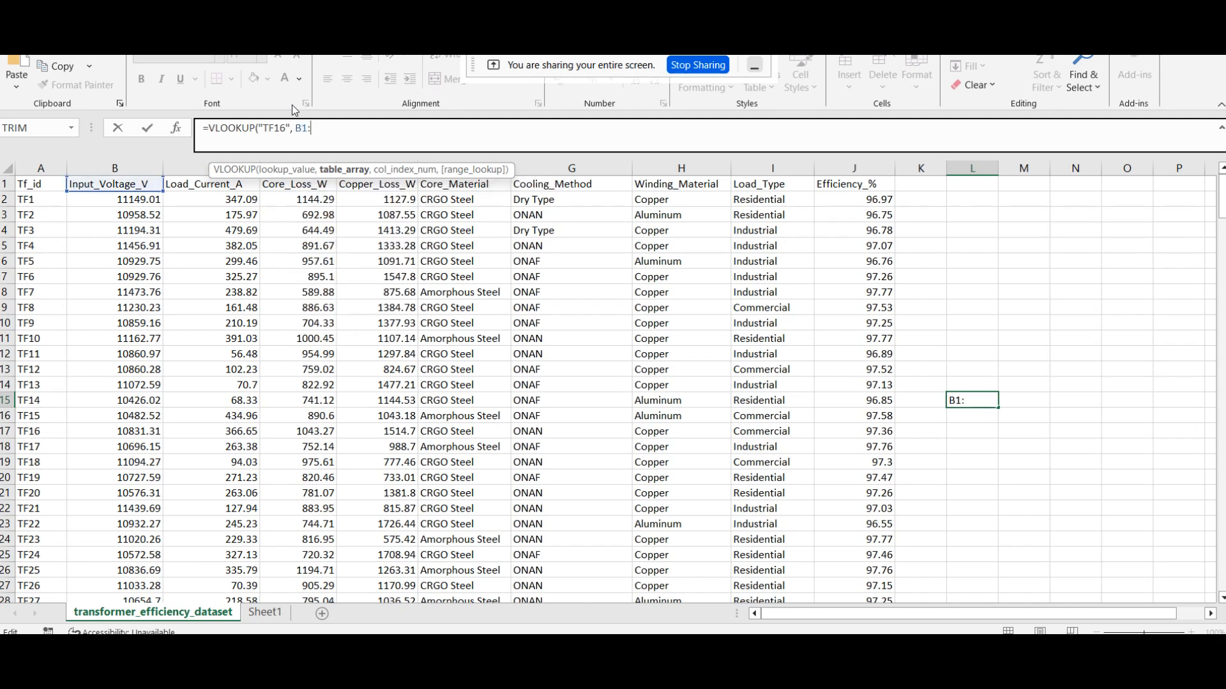
type(":J251")
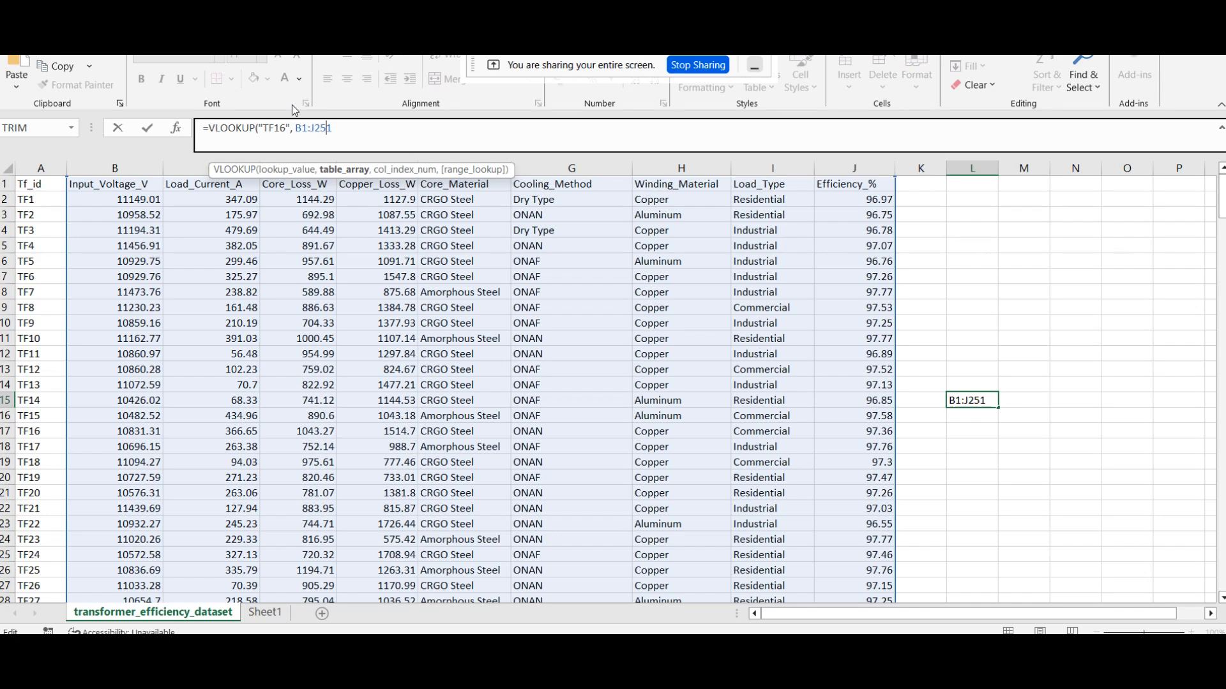
type(",")
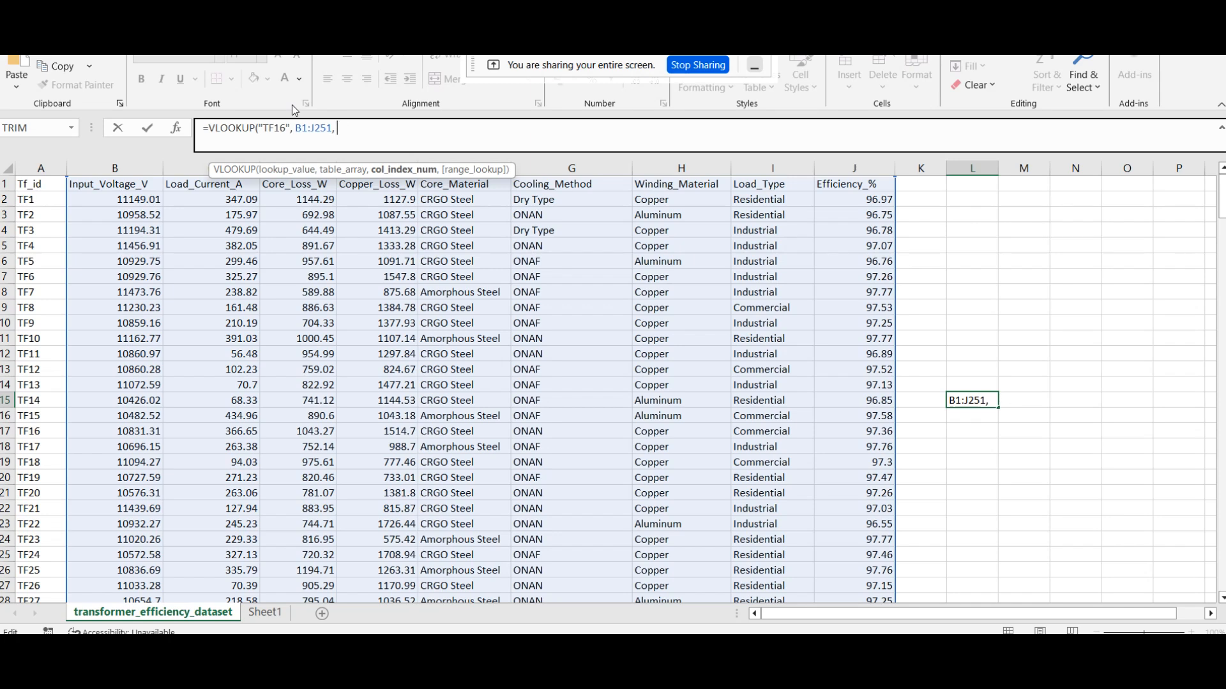
type(" 6")
key("Return")
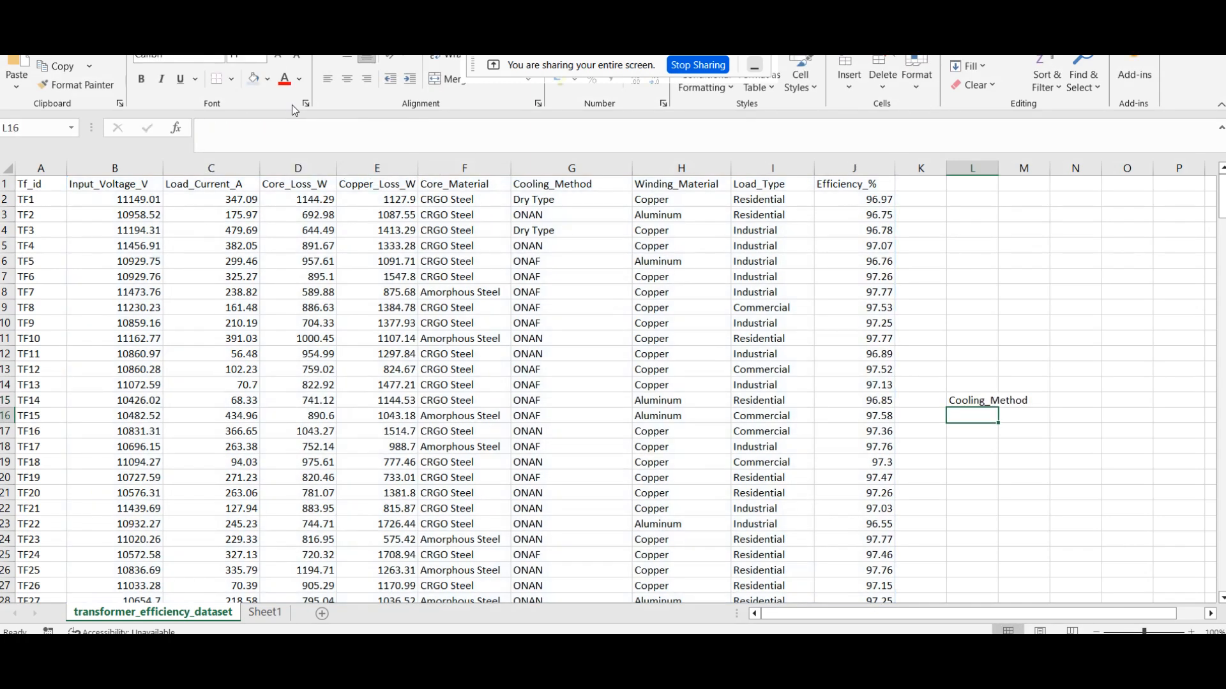
left_click(970, 401)
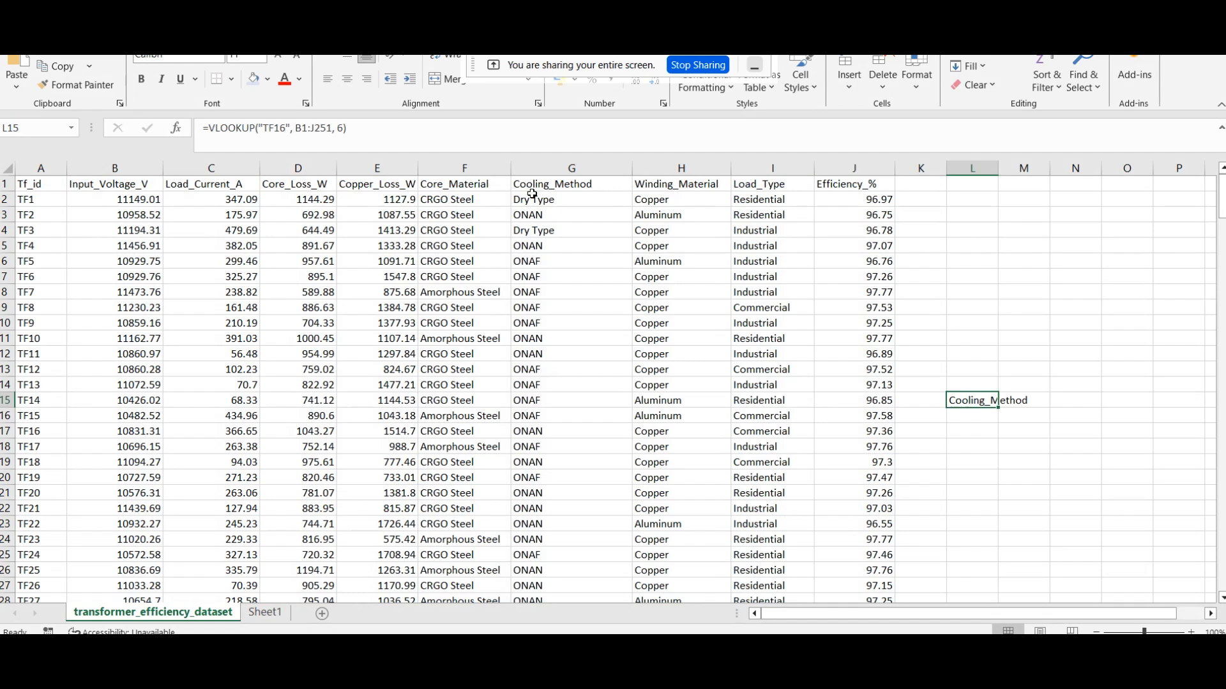
Step: Change the table range of the VLOOKUP formula in L15 to A1:J251
left_click(276, 132)
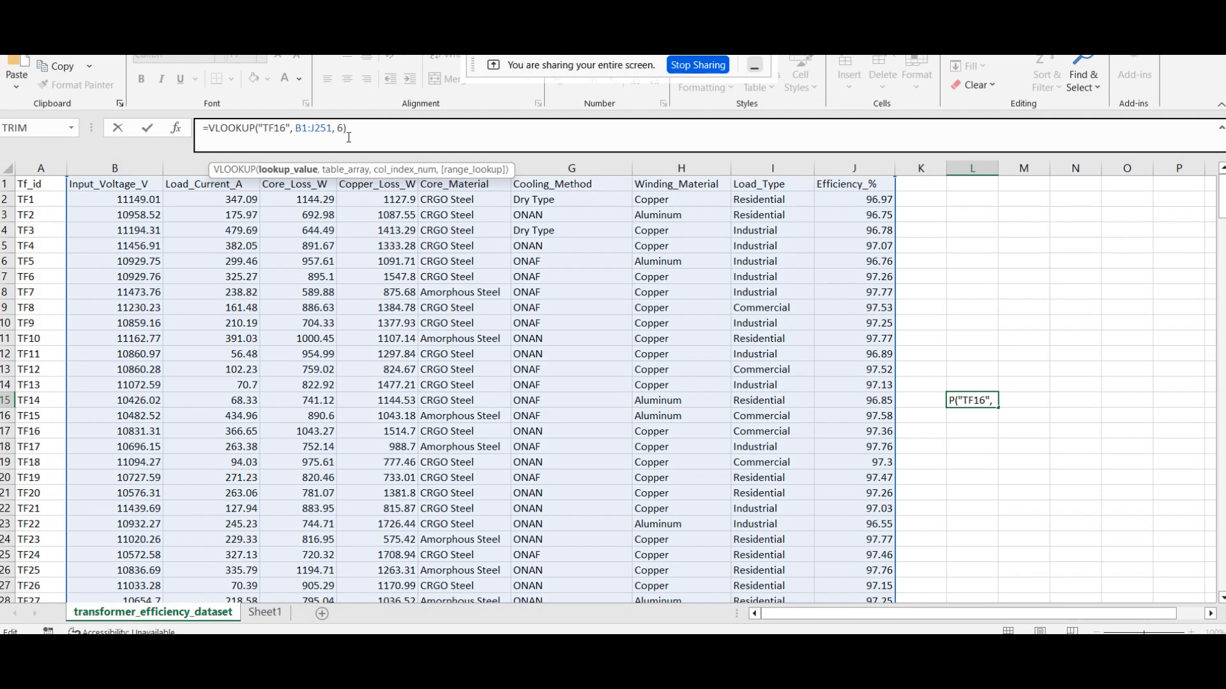
double_click(301, 128)
type("A1")
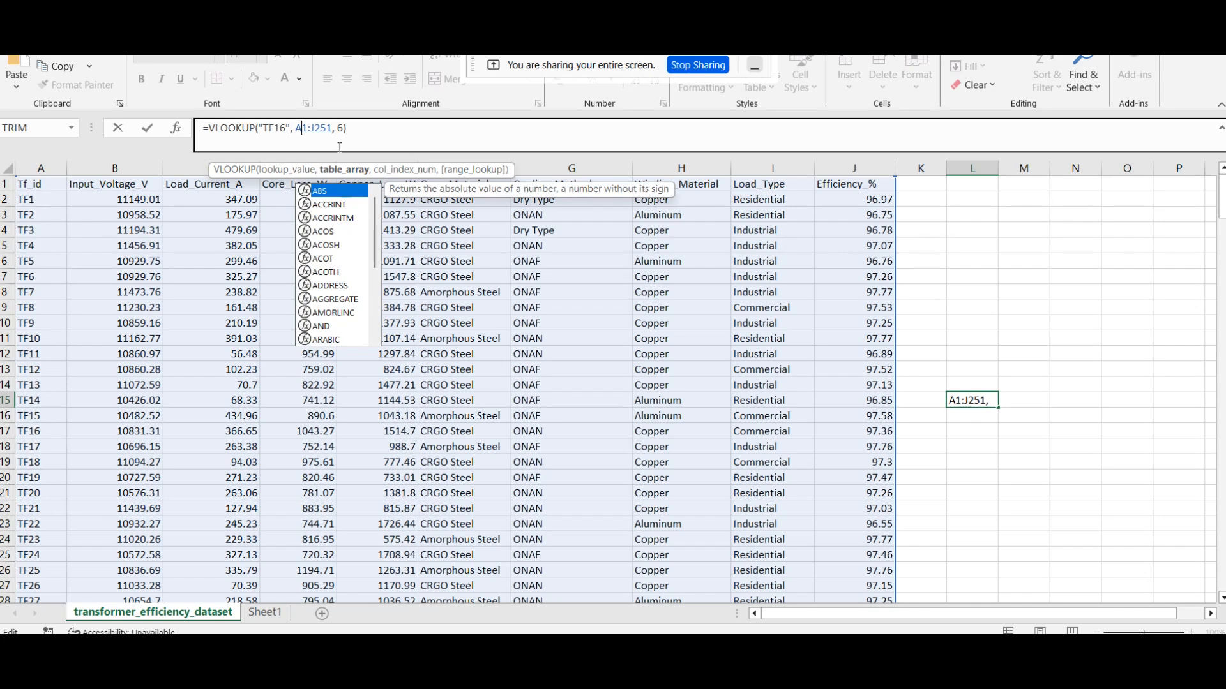
key("Return")
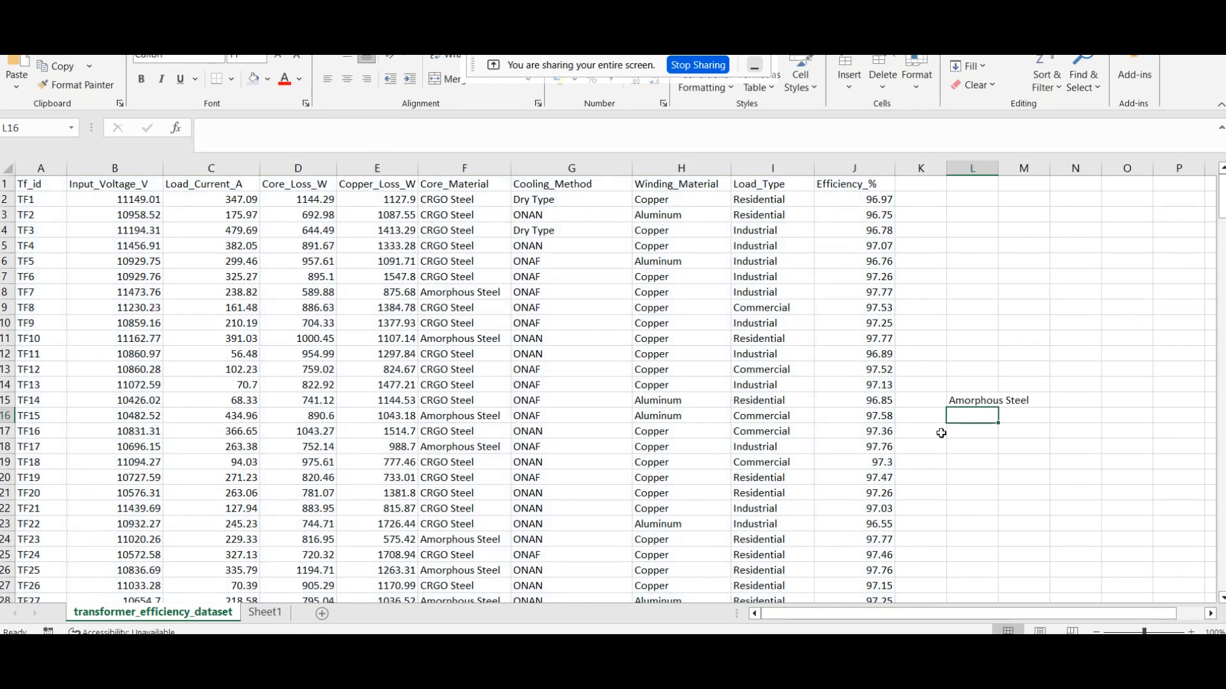
Step: Set the column index of the L15 VLOOKUP to 7 and reselect the cell
left_click(958, 402)
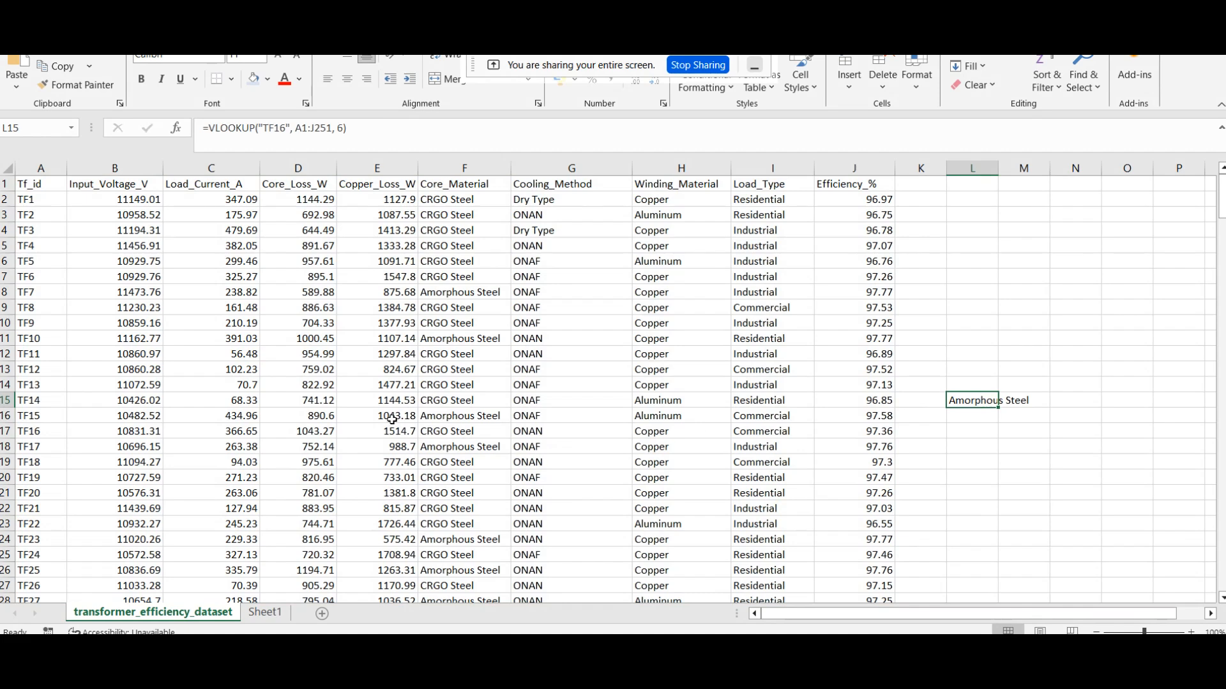
double_click(339, 128)
type("7")
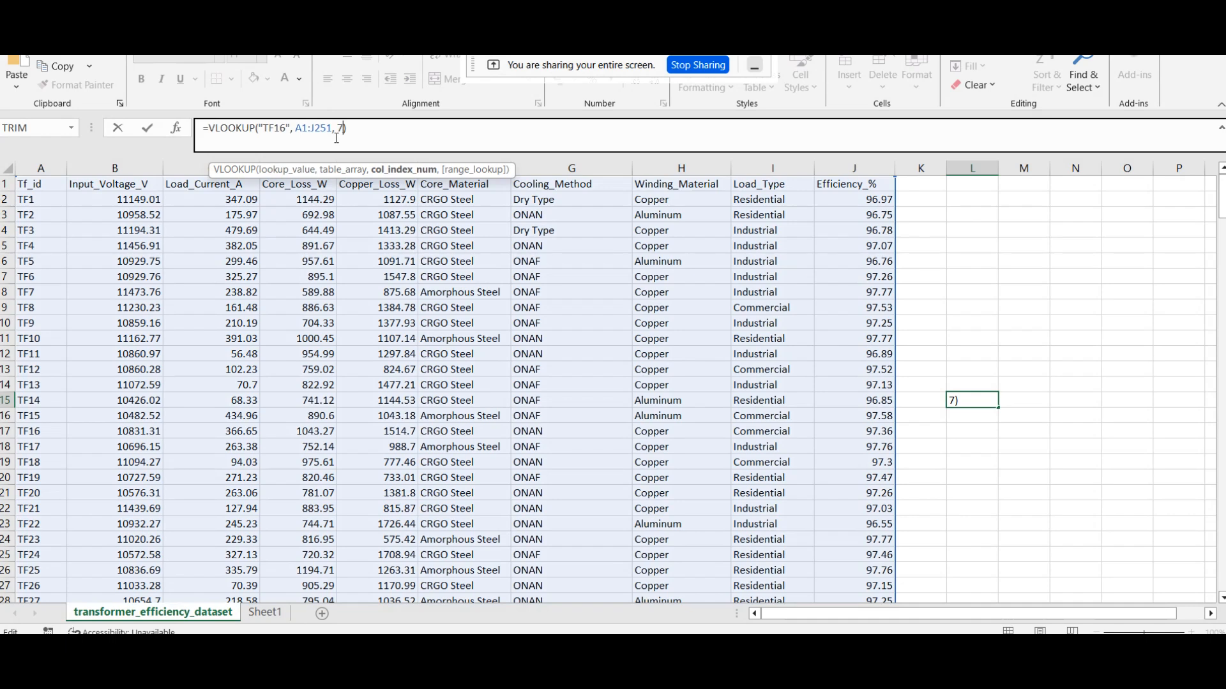
key("Return")
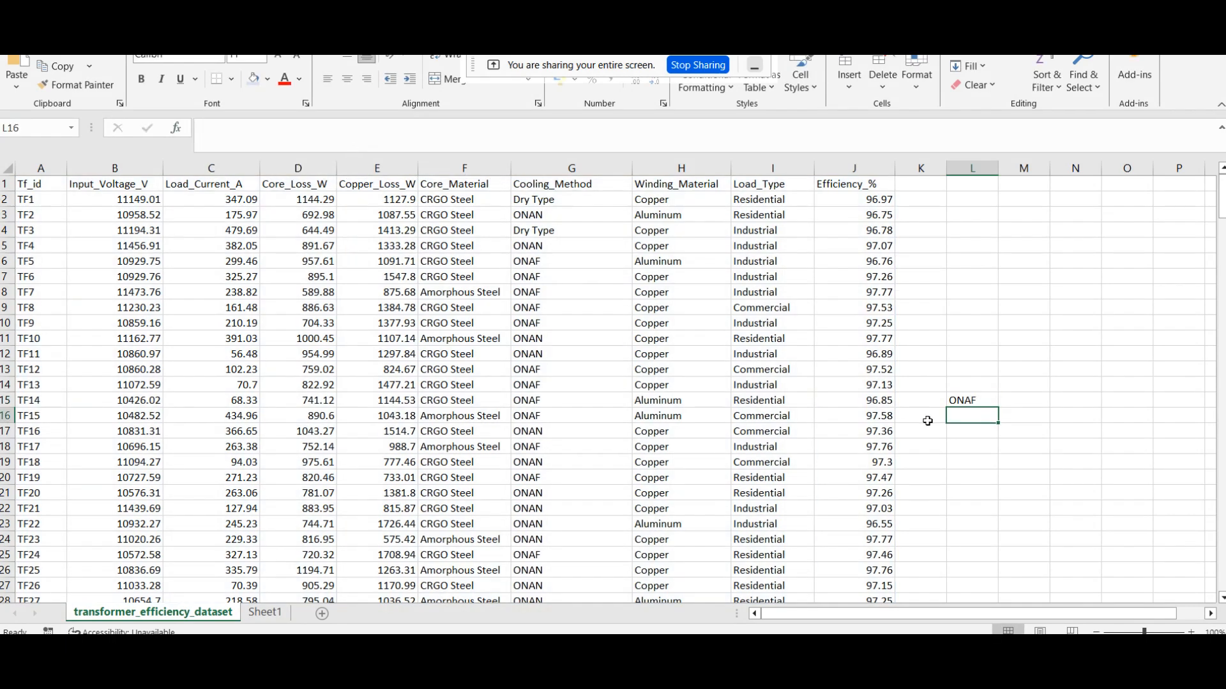
left_click(980, 399)
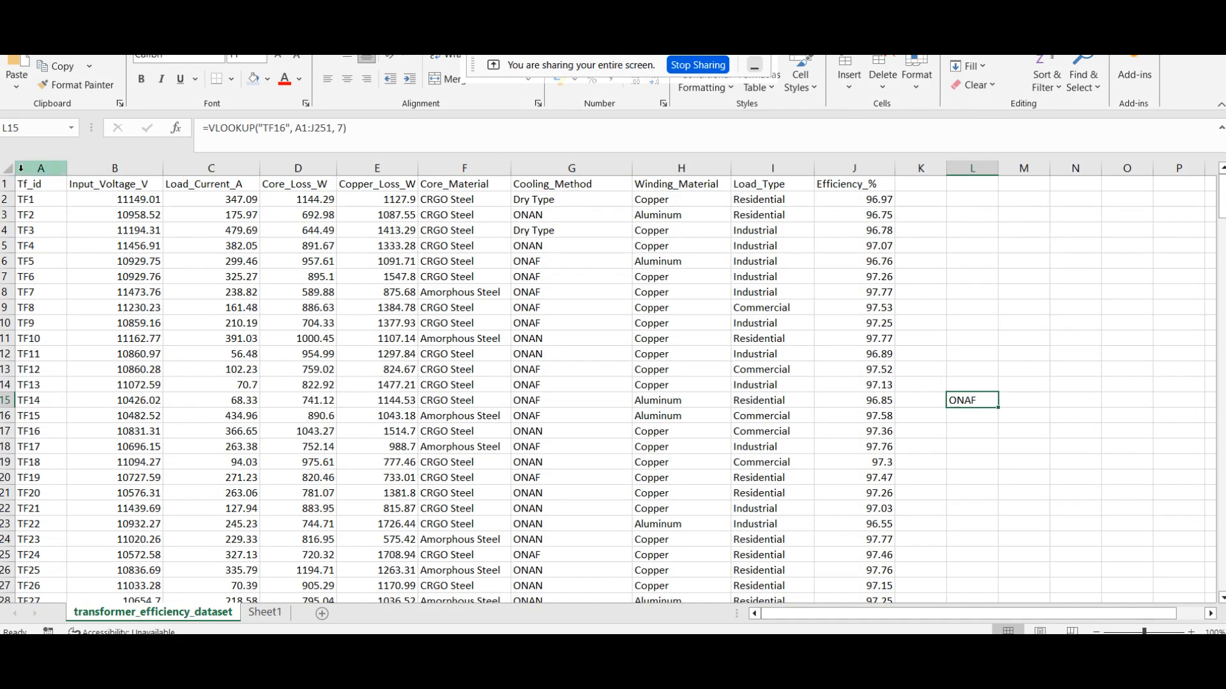
left_click(312, 128)
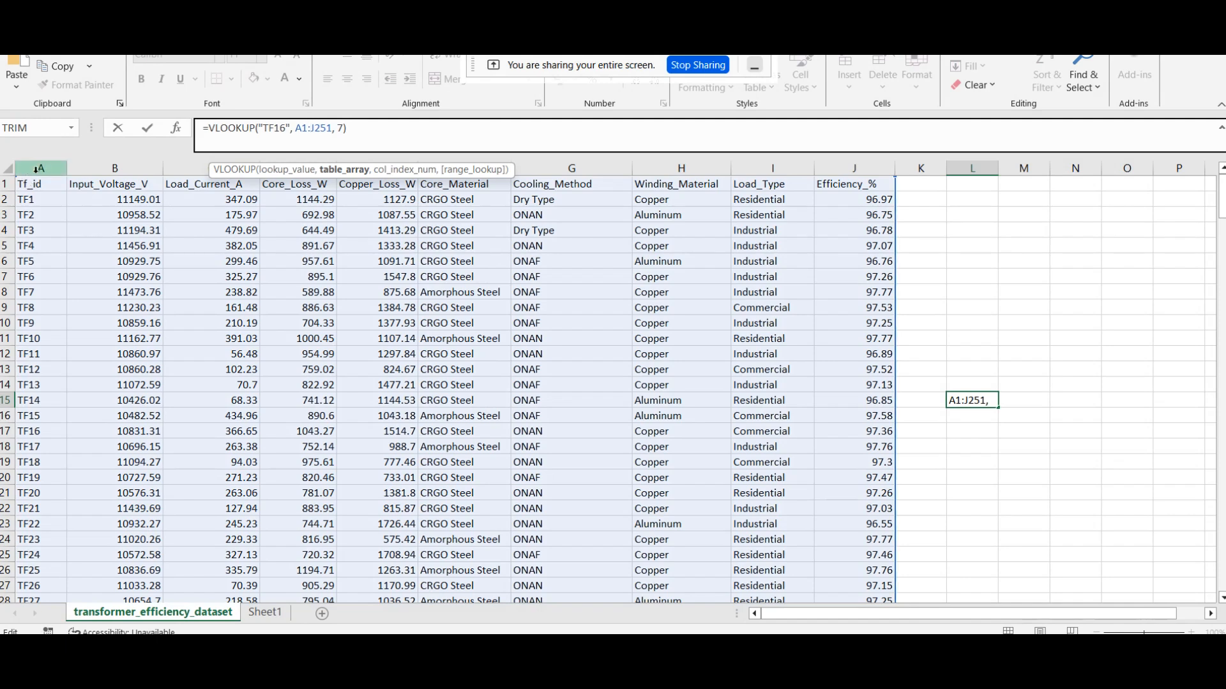
left_click(36, 169)
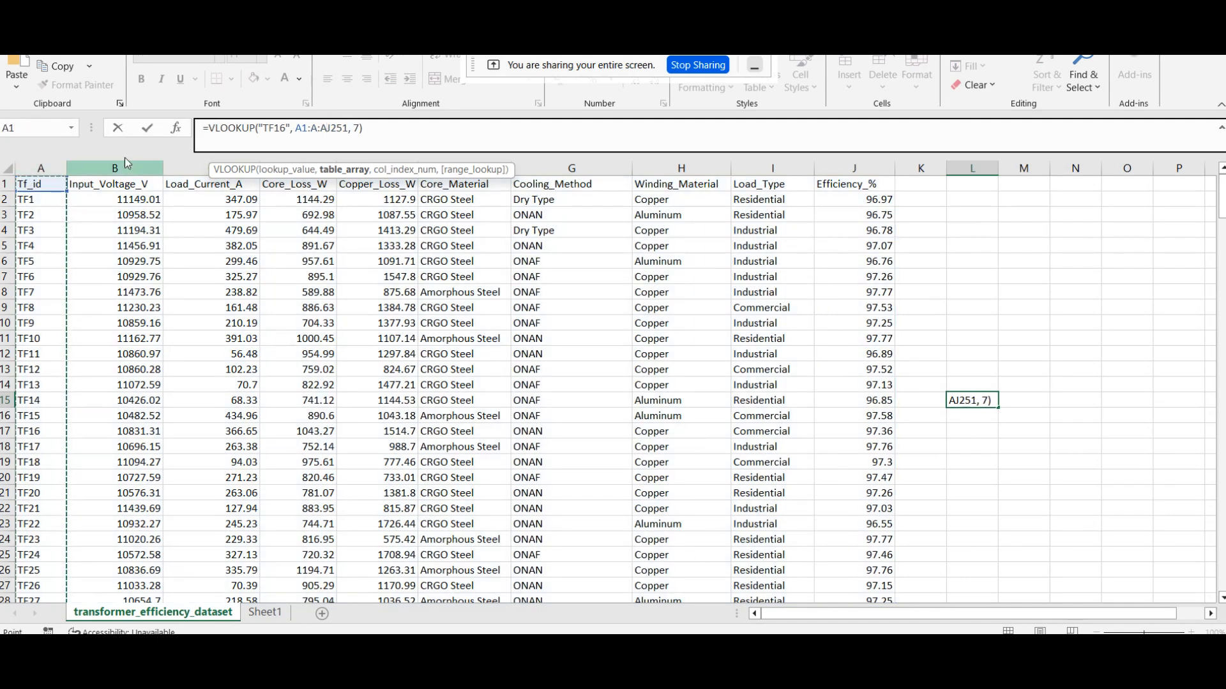
left_click(124, 161)
left_click(204, 161)
left_click(326, 157)
left_click(405, 170)
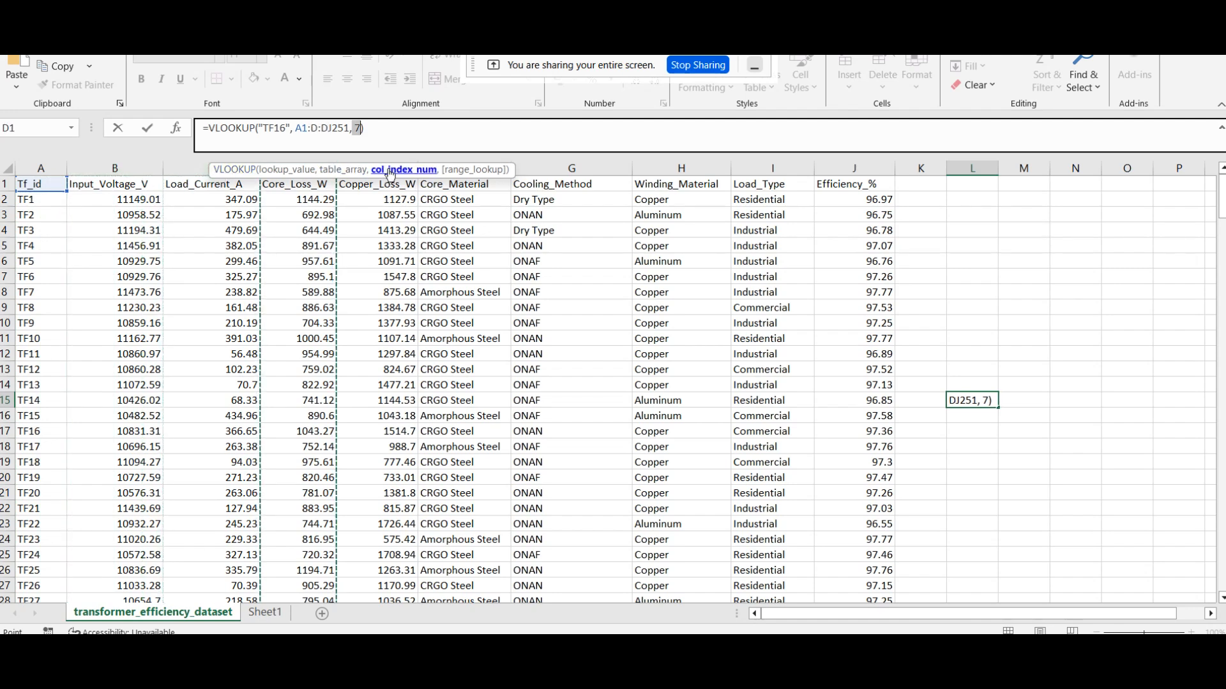
left_click(956, 275)
key("ctrl+z")
left_click(484, 129)
left_click(1025, 281)
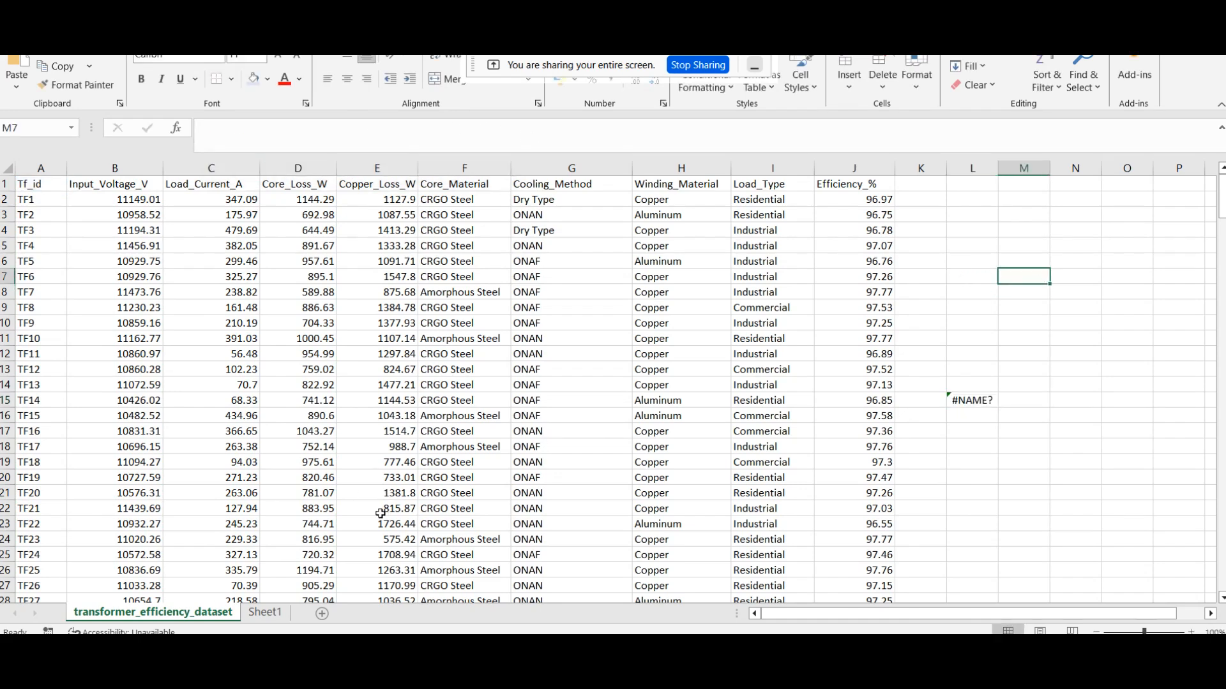
Step: Copy the name of the transformer_efficiency_dataset sheet, and select cell I12 on Sheet1
right_click(185, 623)
left_click(216, 464)
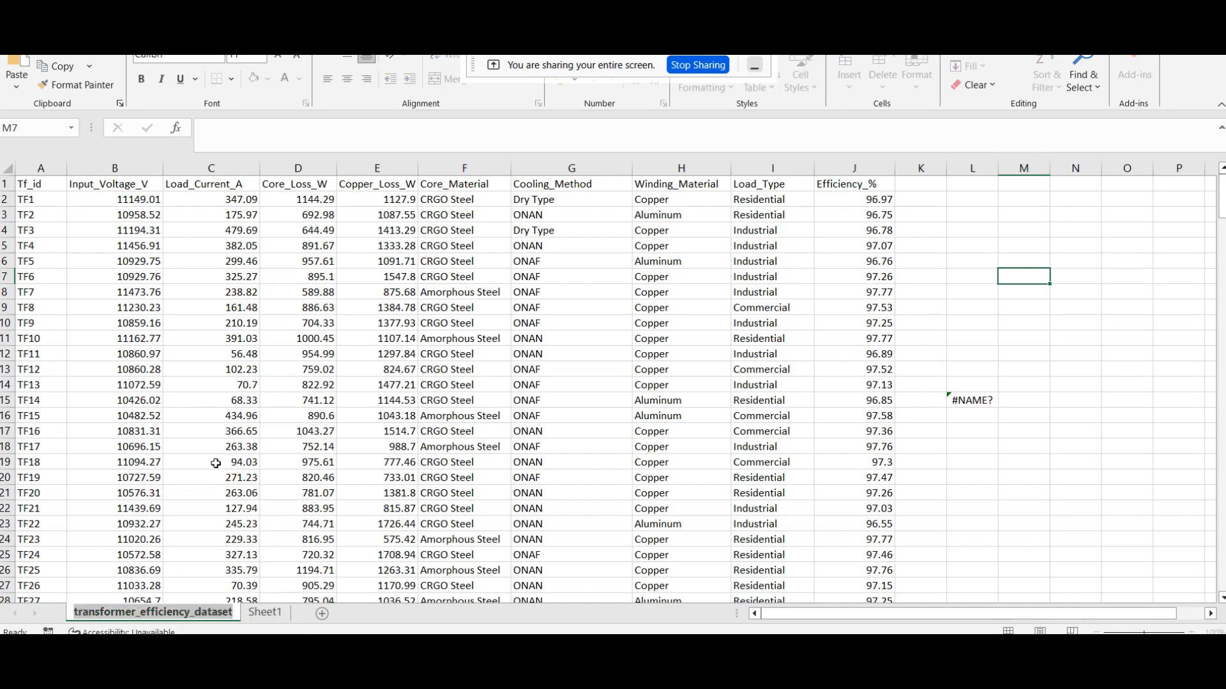
left_click(265, 612)
left_click(282, 467)
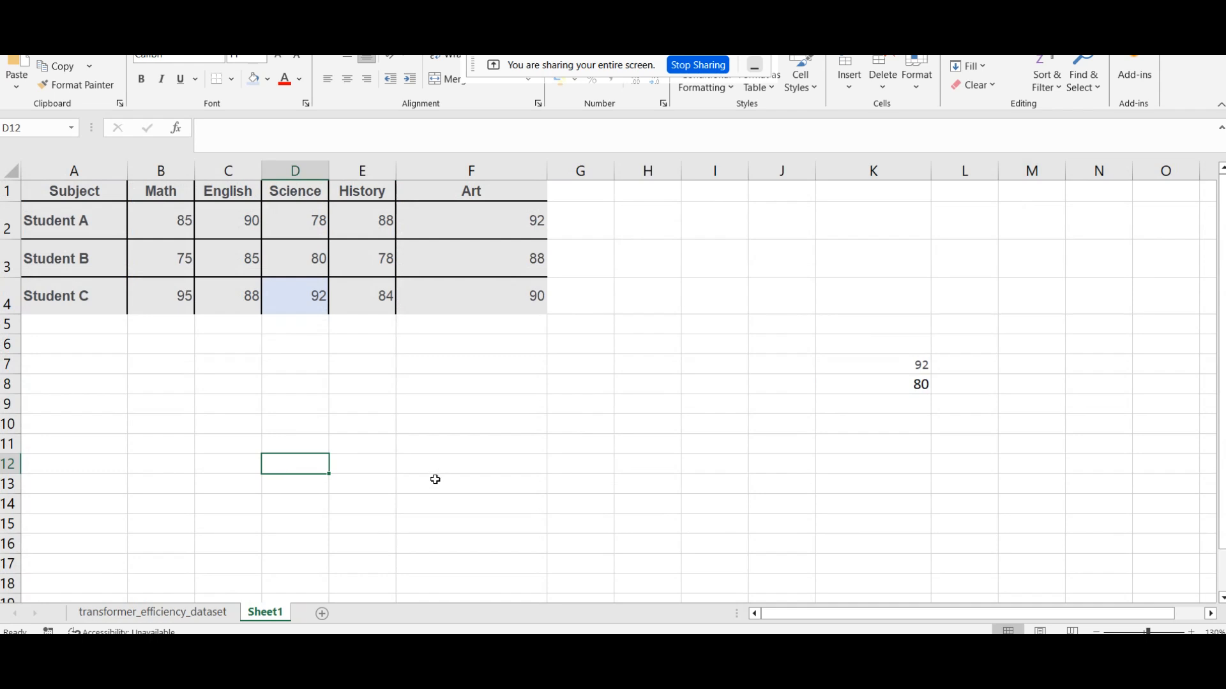
left_click(434, 466)
left_click(713, 465)
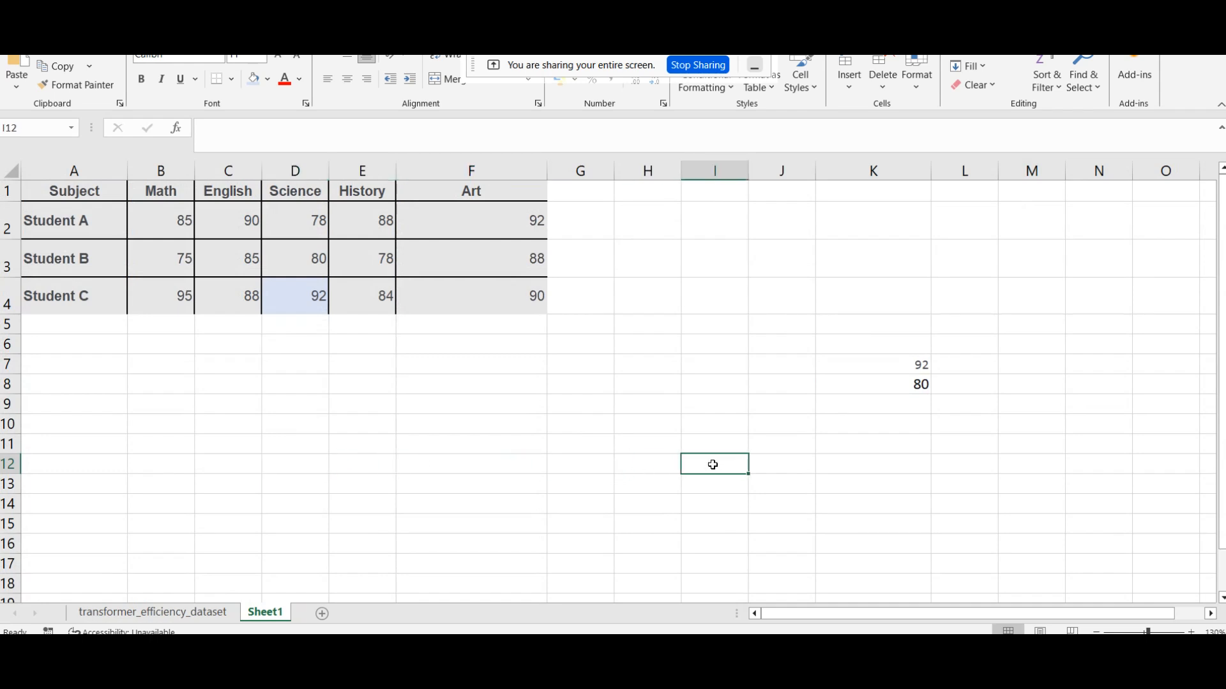
Step: Start a cross-sheet reference in I12 with the copied sheet name: =transformer_efficiency_dataset!
type("=")
left_click(240, 130)
key("ctrl+v")
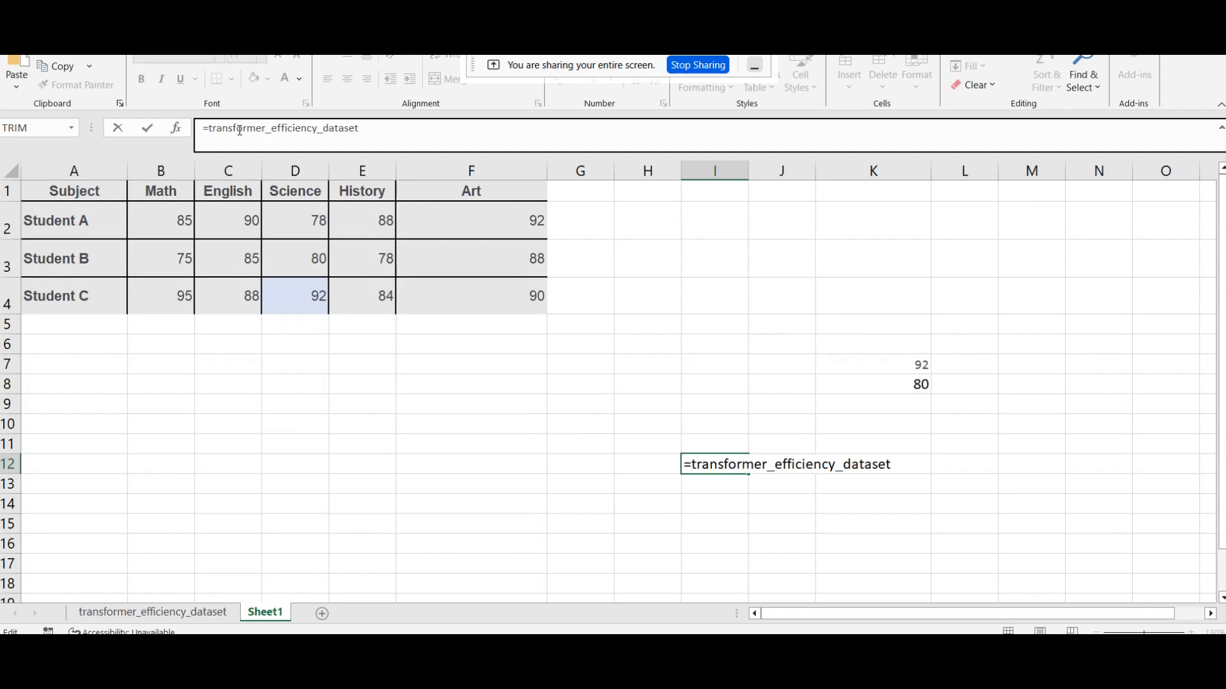
type("~")
key("BackSpace")
type("!")
key("Return")
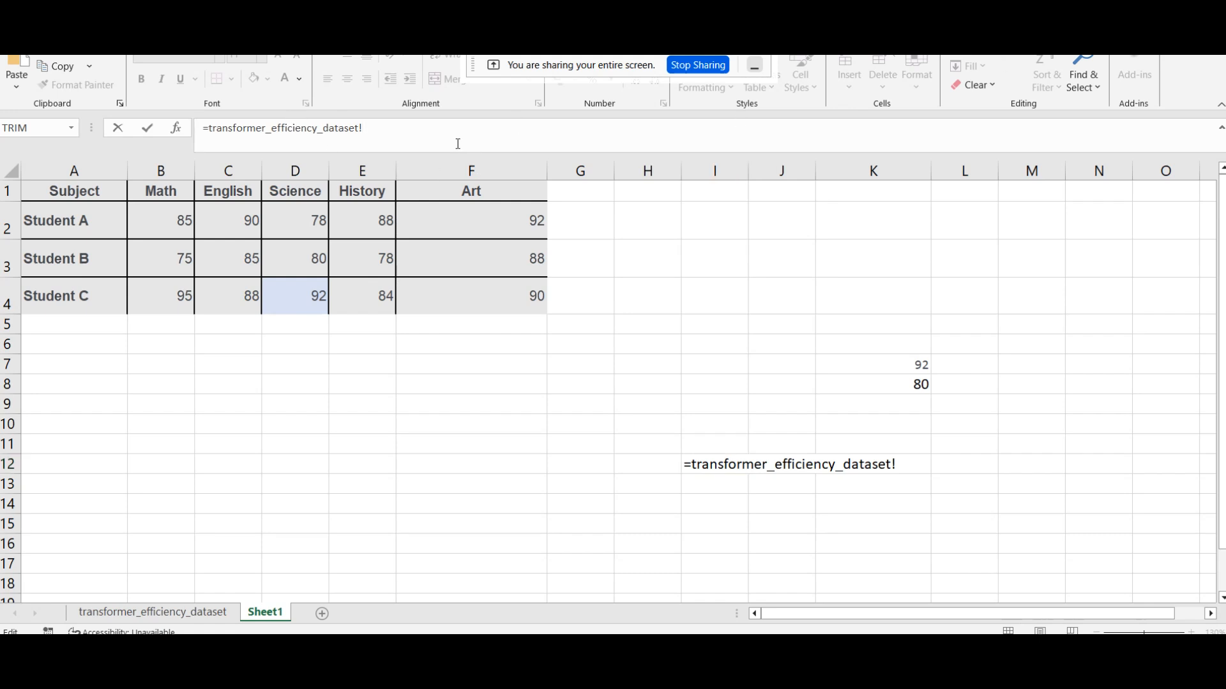
Step: Complete the I12 reference with cell A15 of the transformer dataset
left_click(436, 132)
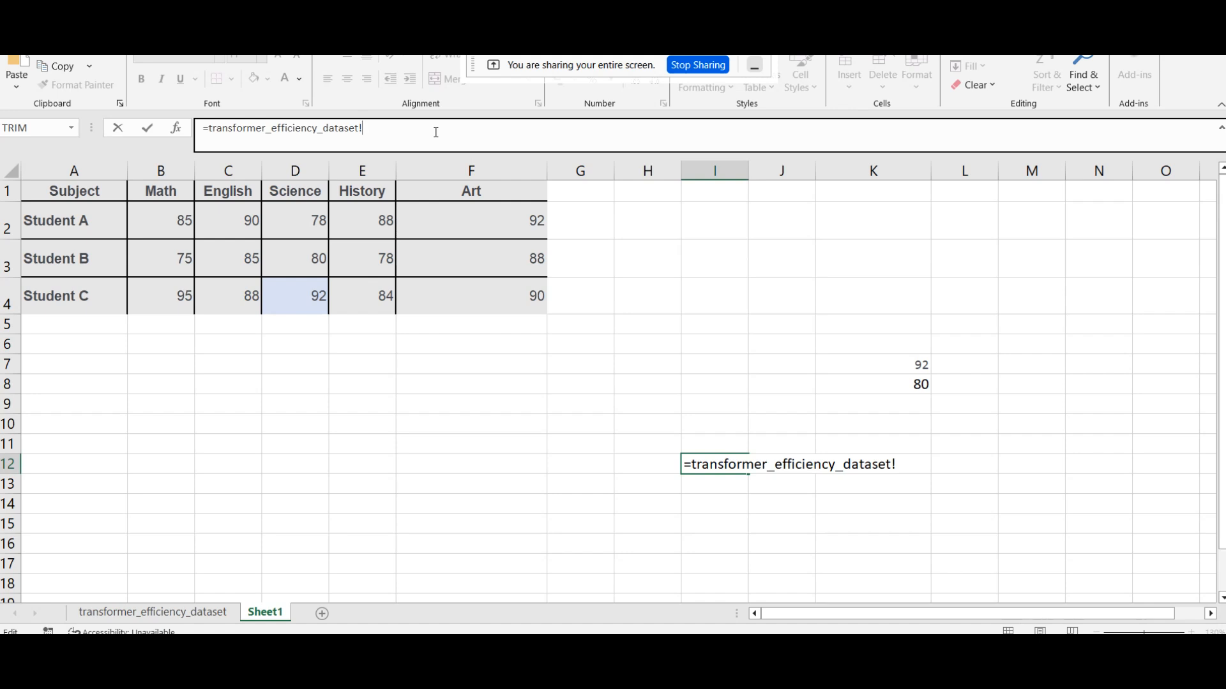
type("A`")
key("BackSpace")
type("15")
key("Return")
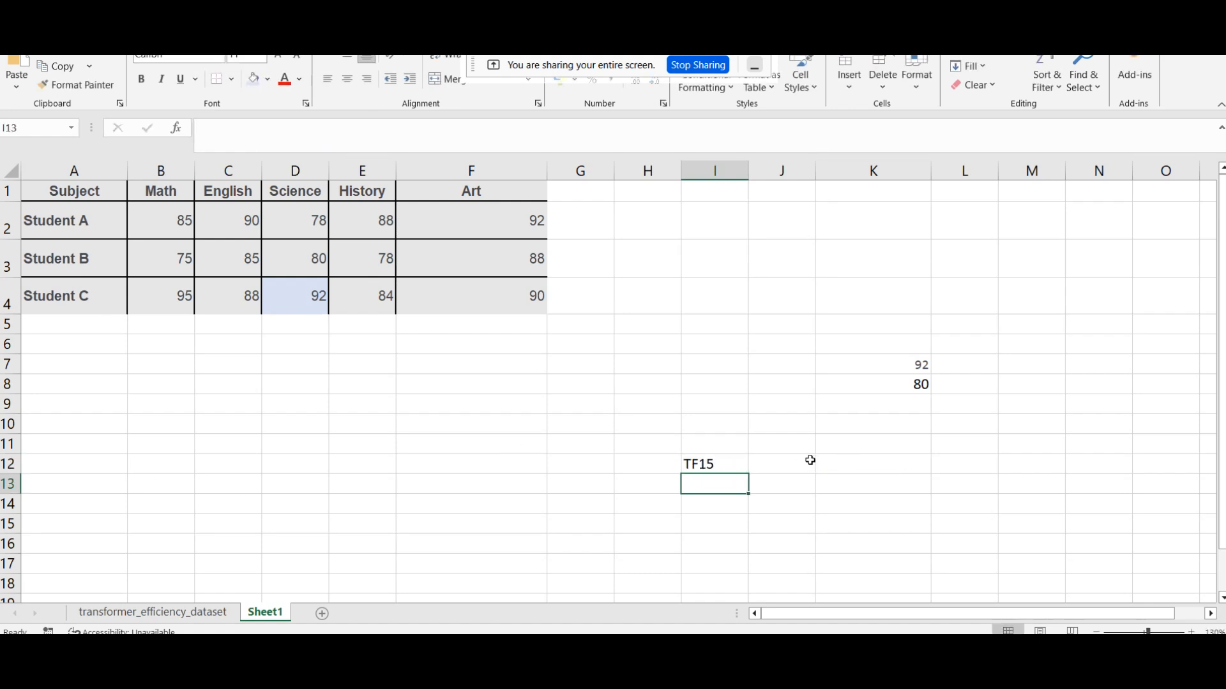
Step: Change the I12 reference to =transformer_efficiency_dataset!A17
left_click(739, 468)
left_click(399, 134)
key("BackSpace")
type("7")
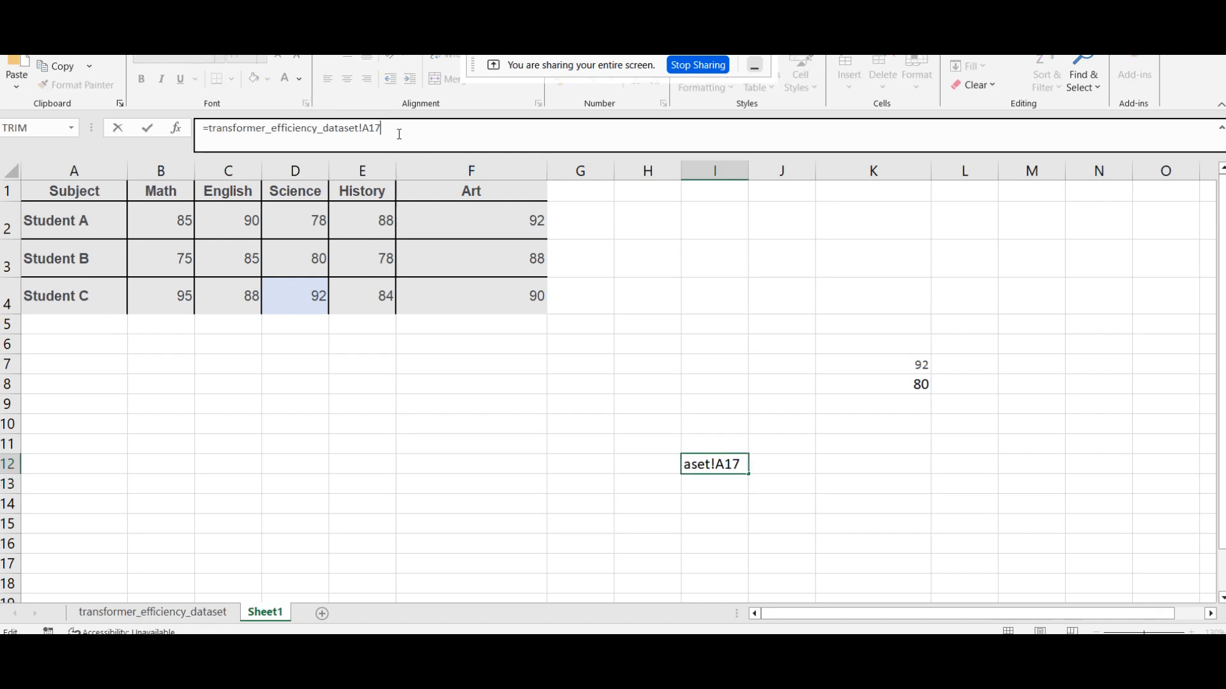
key("Return")
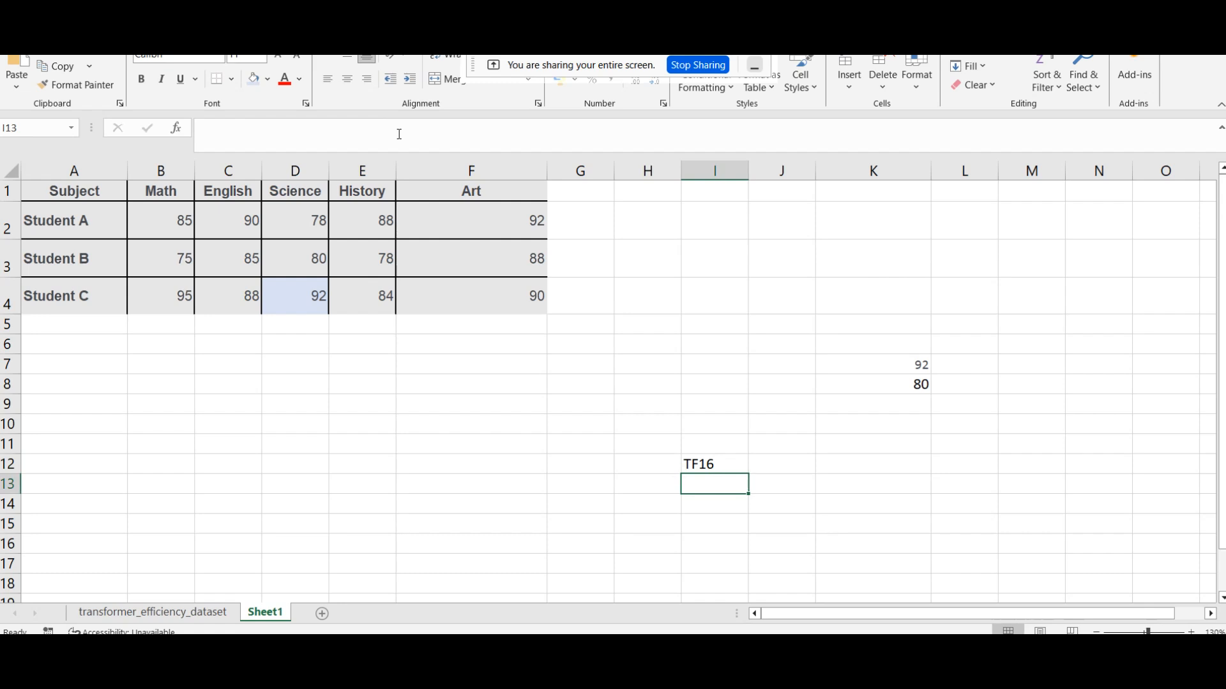
Step: Review the cross-sheet reference in I12 and compare it with the VLOOKUP formula in K8
left_click(720, 461)
left_click(389, 131)
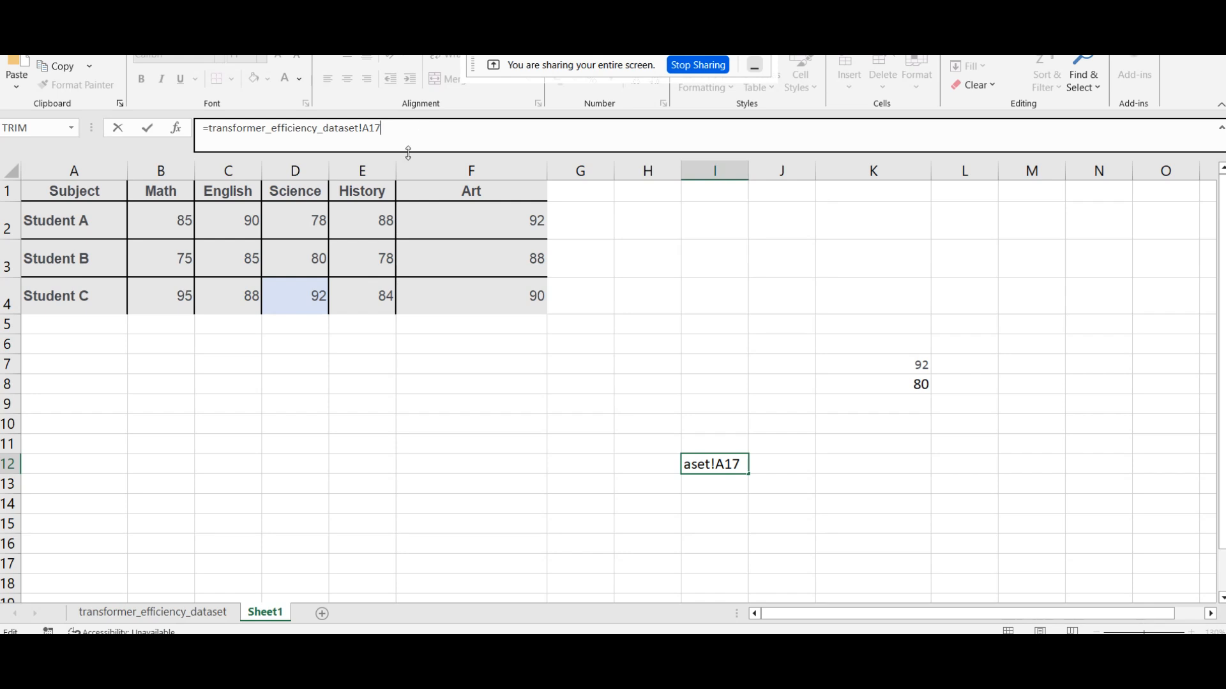
left_click(607, 544)
left_click(692, 465)
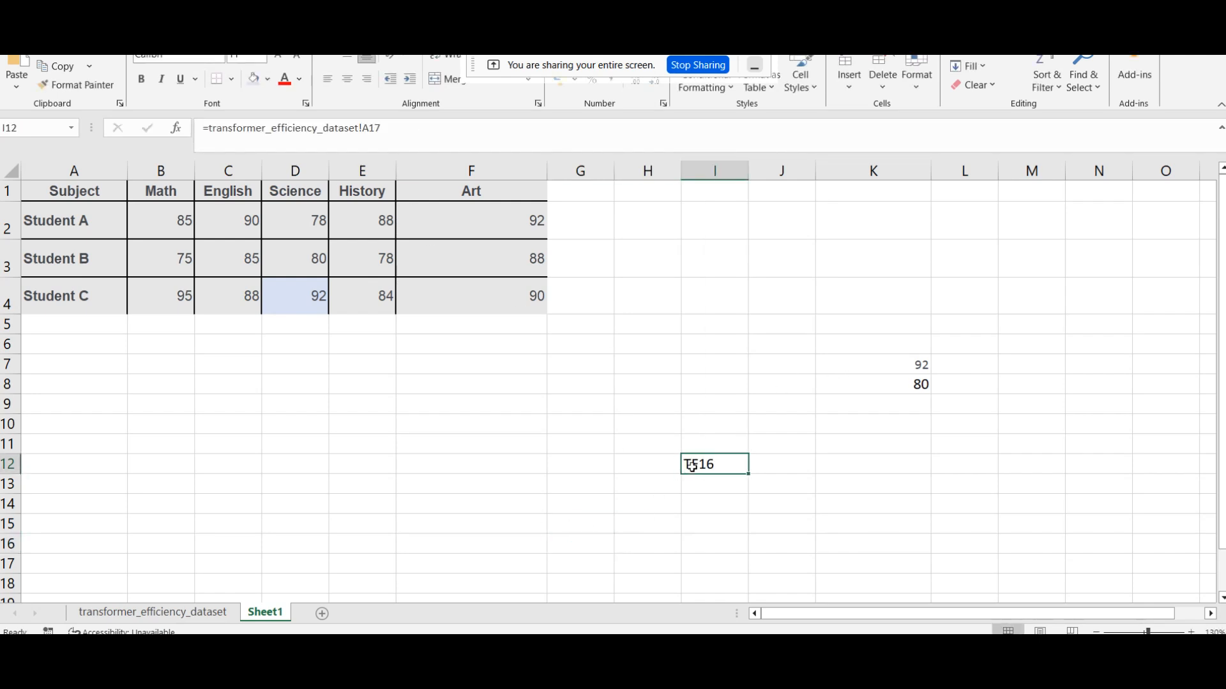
left_click(899, 383)
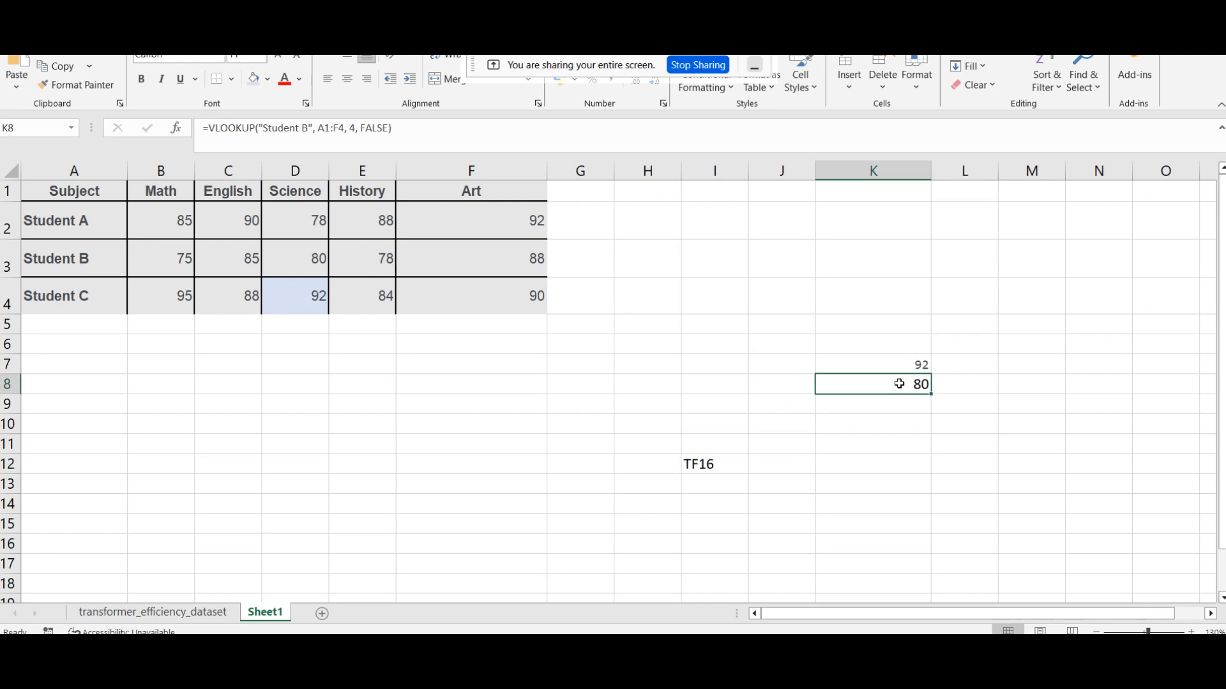
left_click(725, 461)
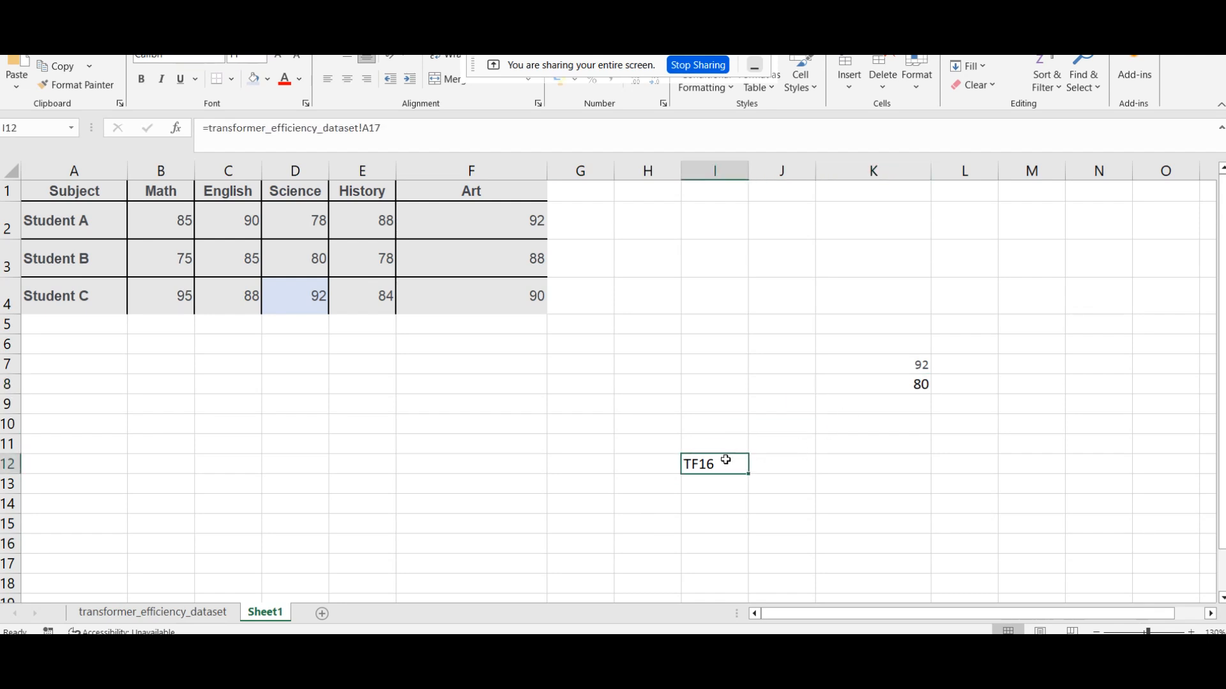
left_click(890, 387)
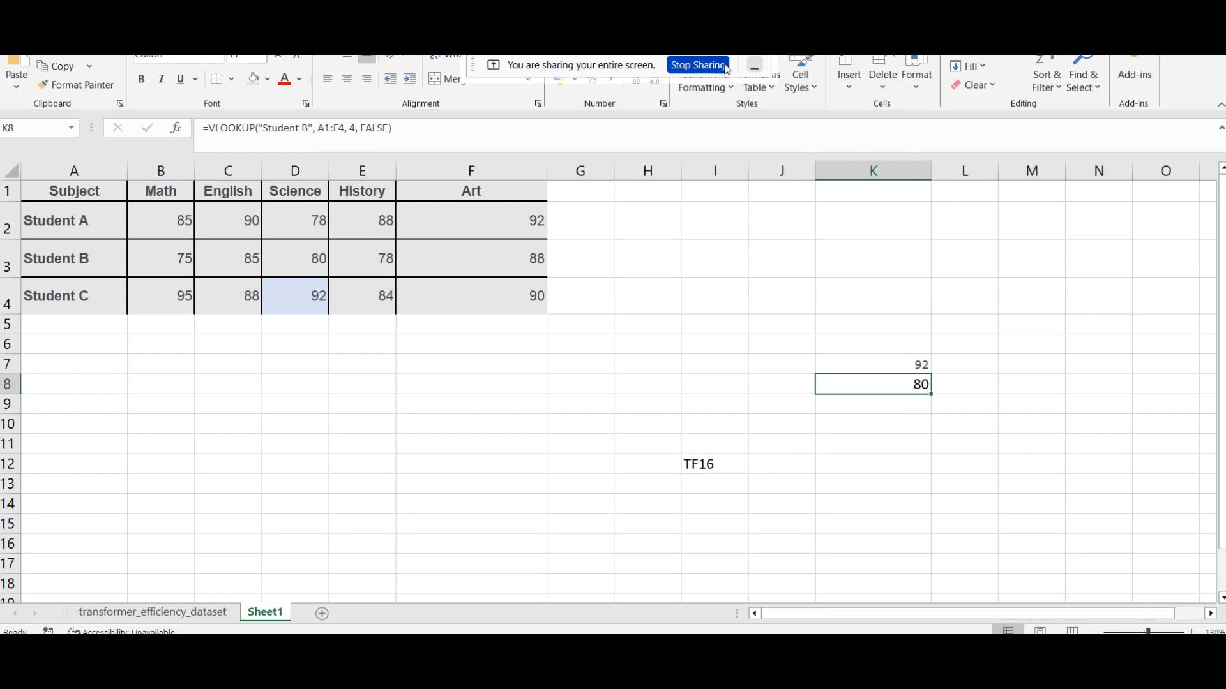
left_click(763, 70)
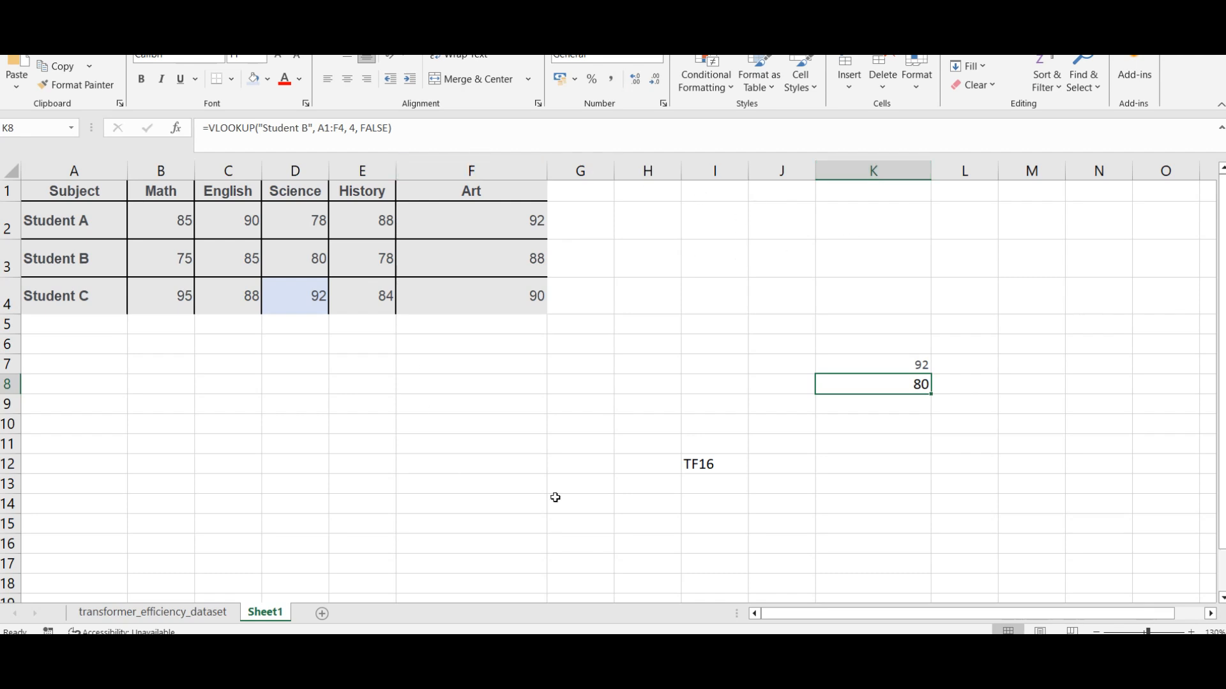
left_click(737, 464)
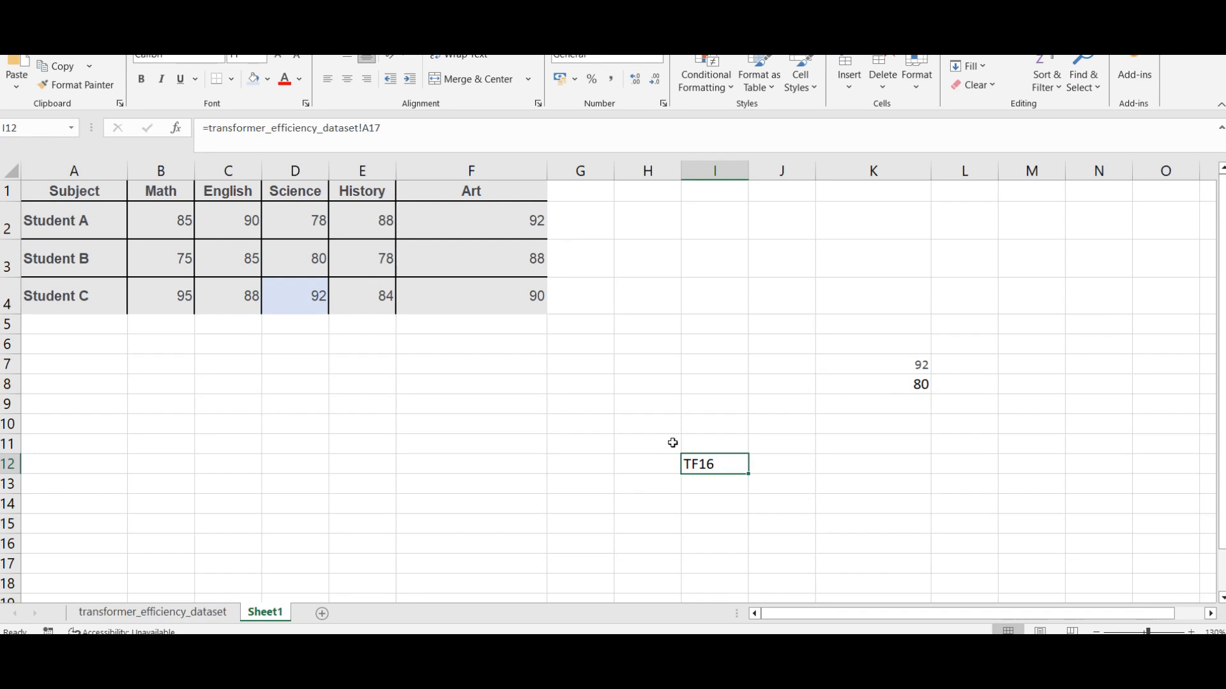
left_click(401, 133)
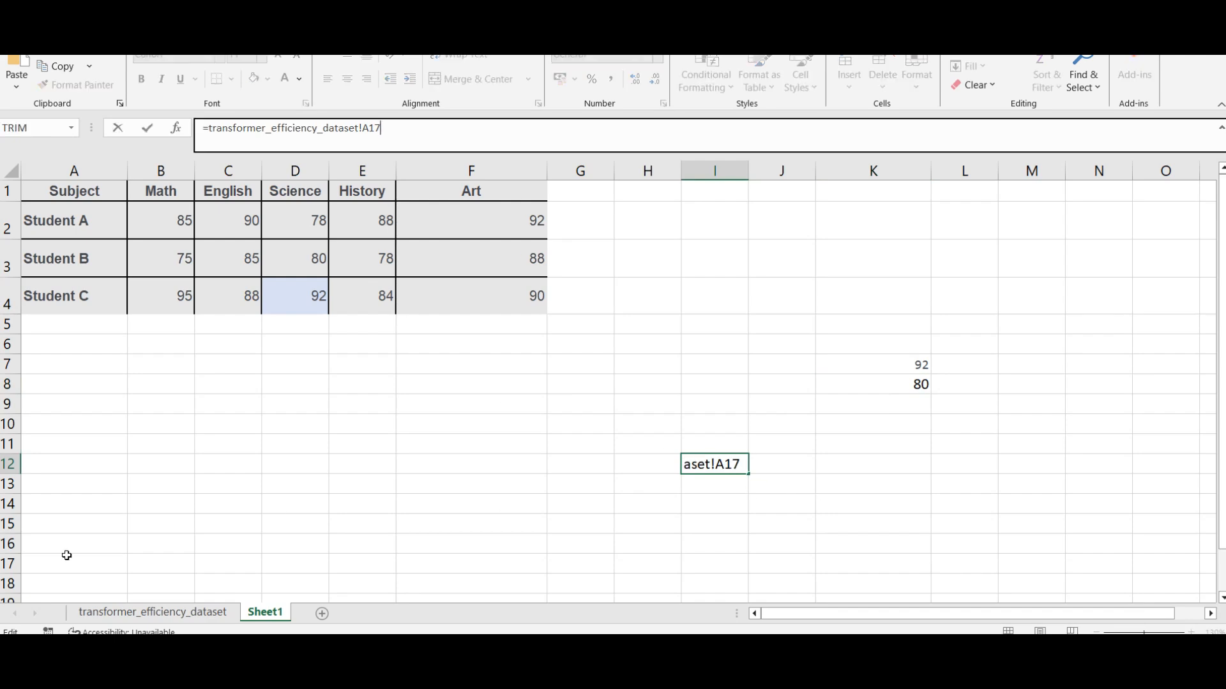
Step: Return to the transformer_efficiency_dataset sheet and remove the column index argument from the faulty VLOOKUP in L15
left_click(153, 612)
left_click(971, 400)
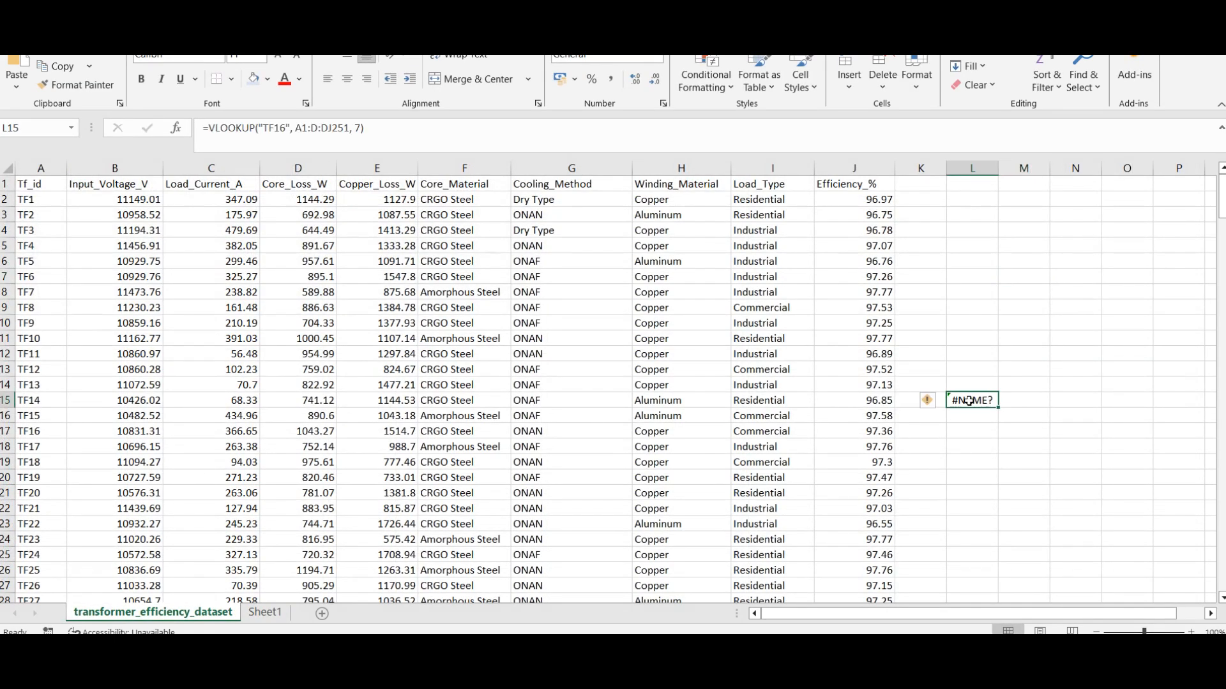
left_click(417, 128)
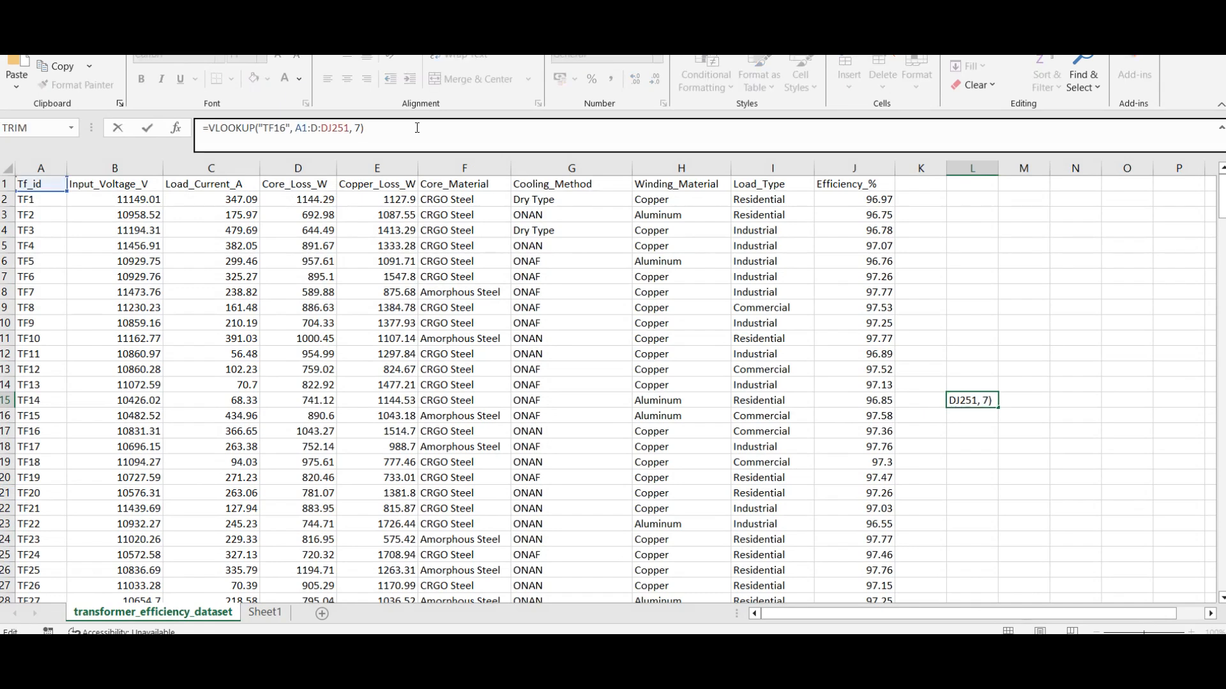
key("Left")
key("BackSpace")
key("BackSpace")
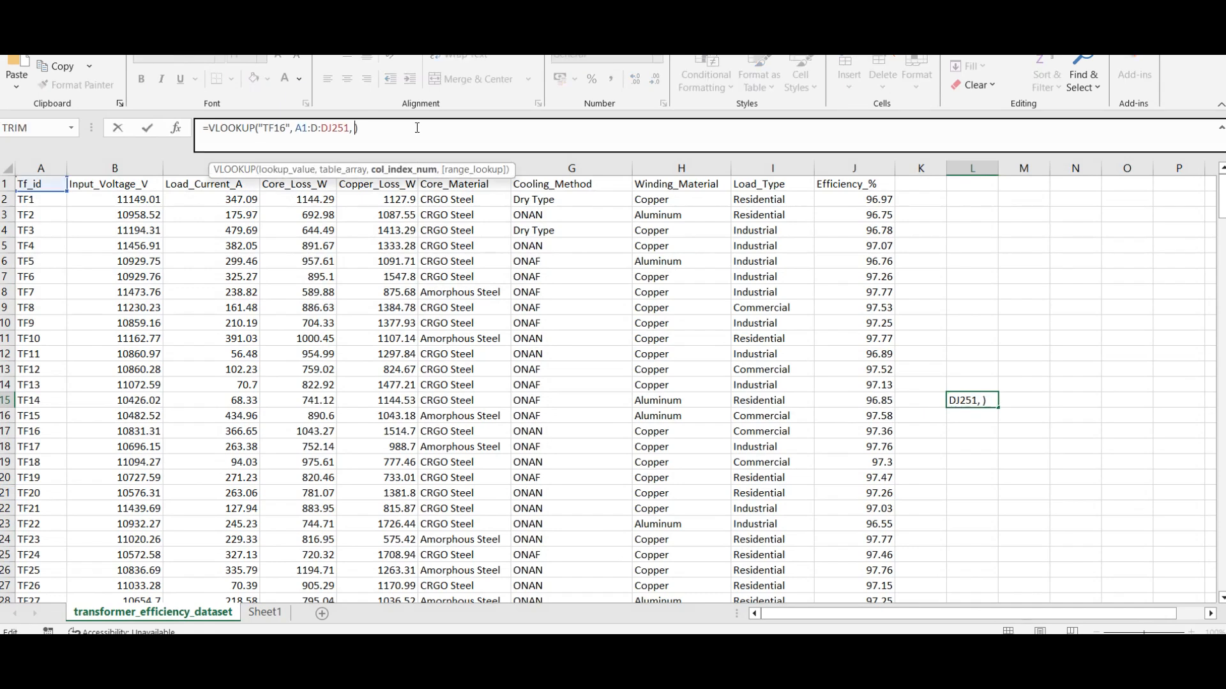
key("BackSpace")
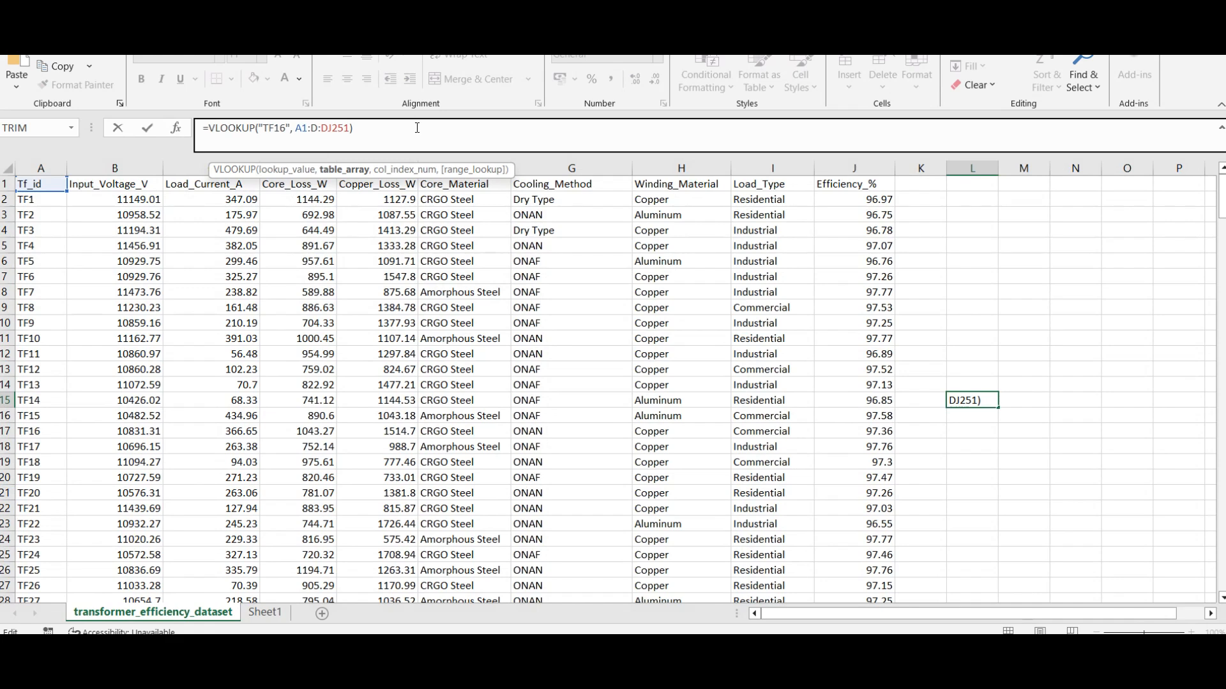
Step: Correct the table range in the L15 VLOOKUP to A1:J251
key("Left")
key("Left")
key("Left")
key("BackSpace")
key("BackSpace")
key("BackSpace")
key("BackSpace")
type("J")
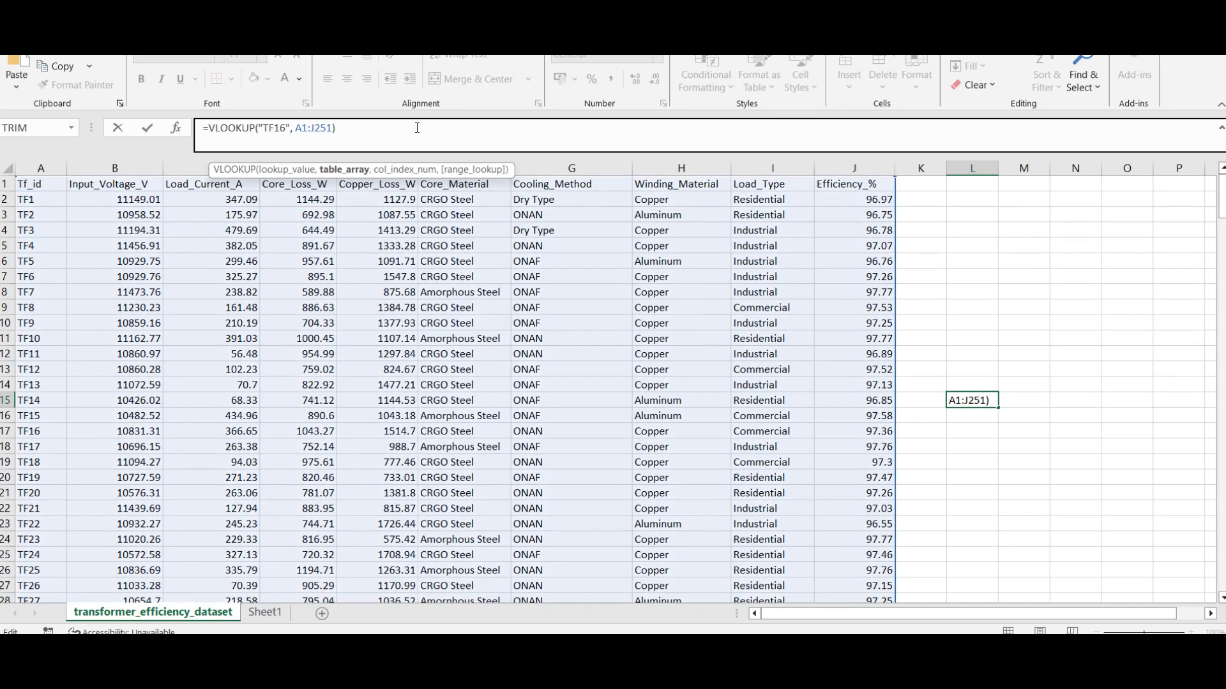
key("Return")
left_click(625, 363)
Step: Add column index 7 to the L15 VLOOKUP, enter the formula and reselect the cell
key("Right")
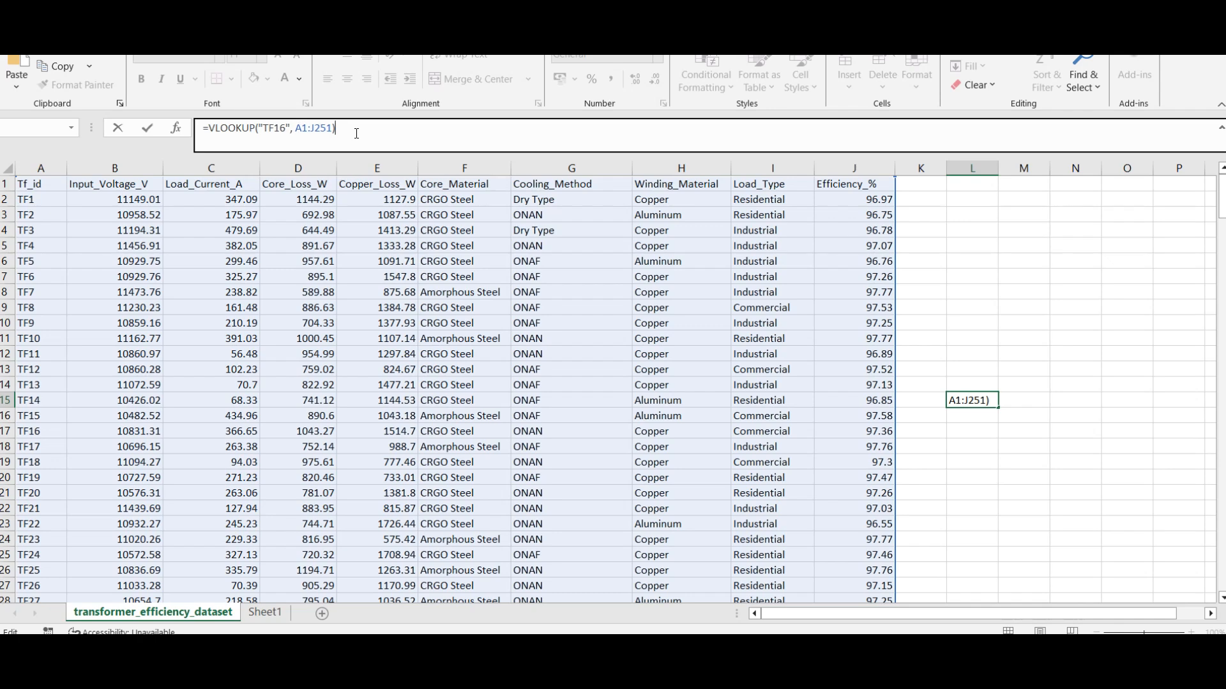
type(", 7")
key("Return")
left_click(981, 400)
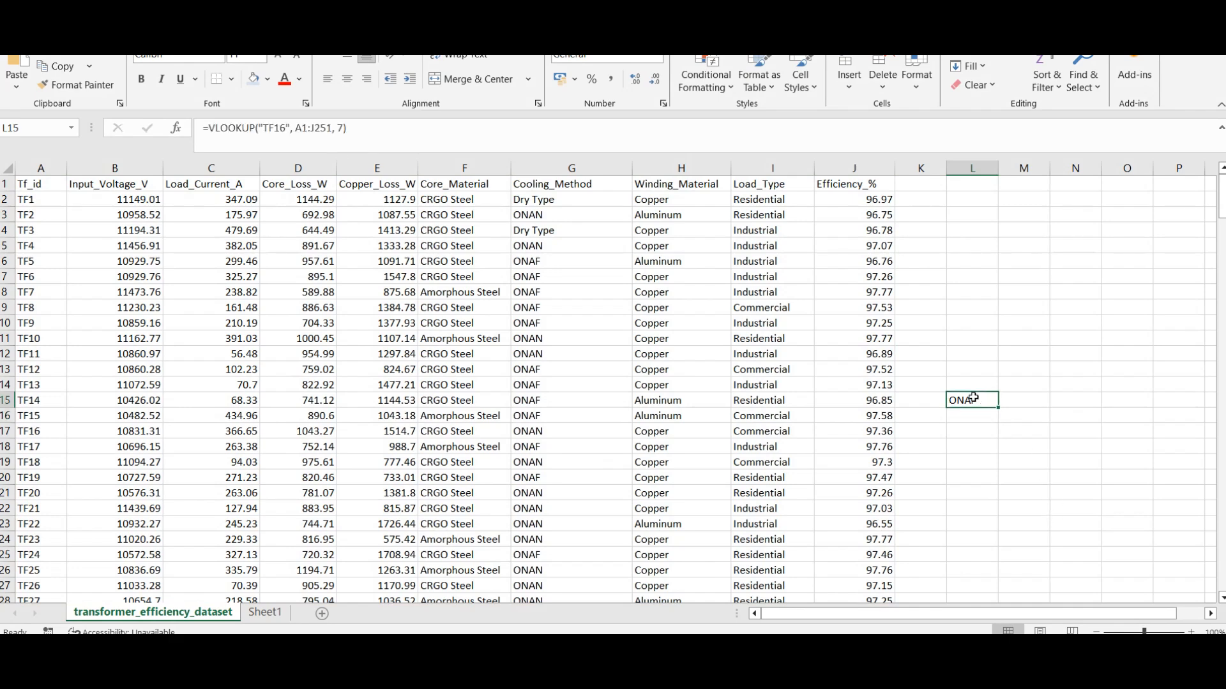
Step: Replace the I12 formula on Sheet1 with =VLOOKUP("TF16", transformer_efficiency_dataset!A1:J251, 7, FALSE)
left_click(475, 138)
triple_click(475, 137)
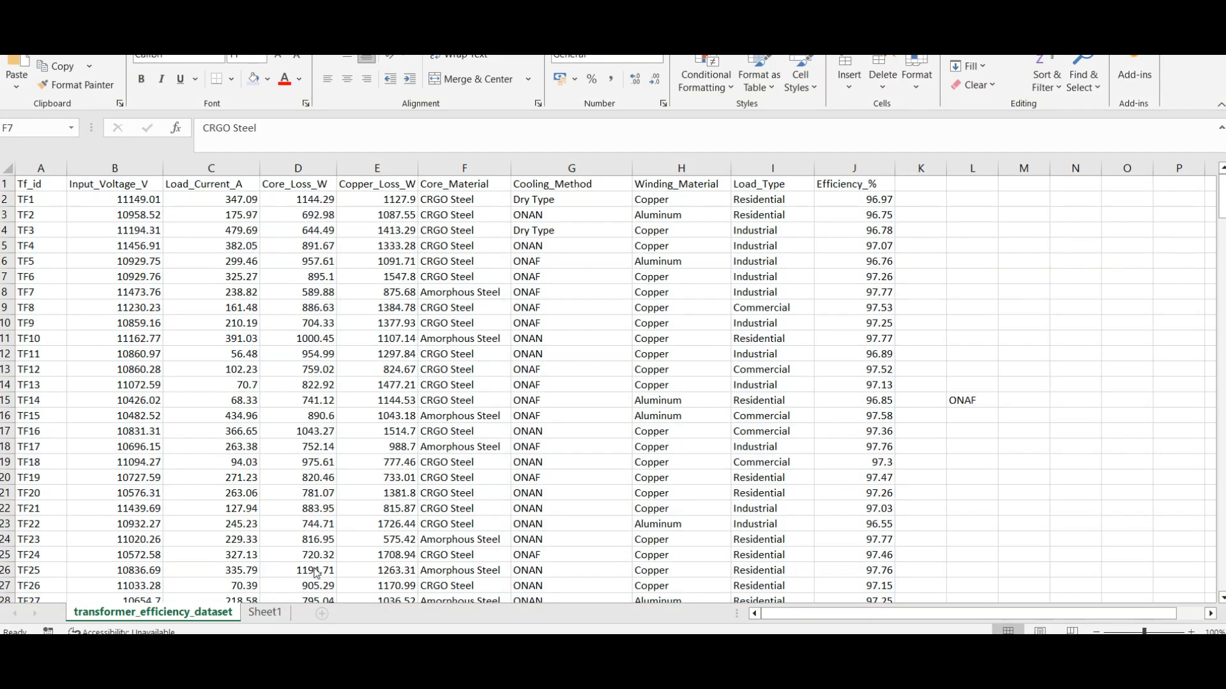
left_click(264, 612)
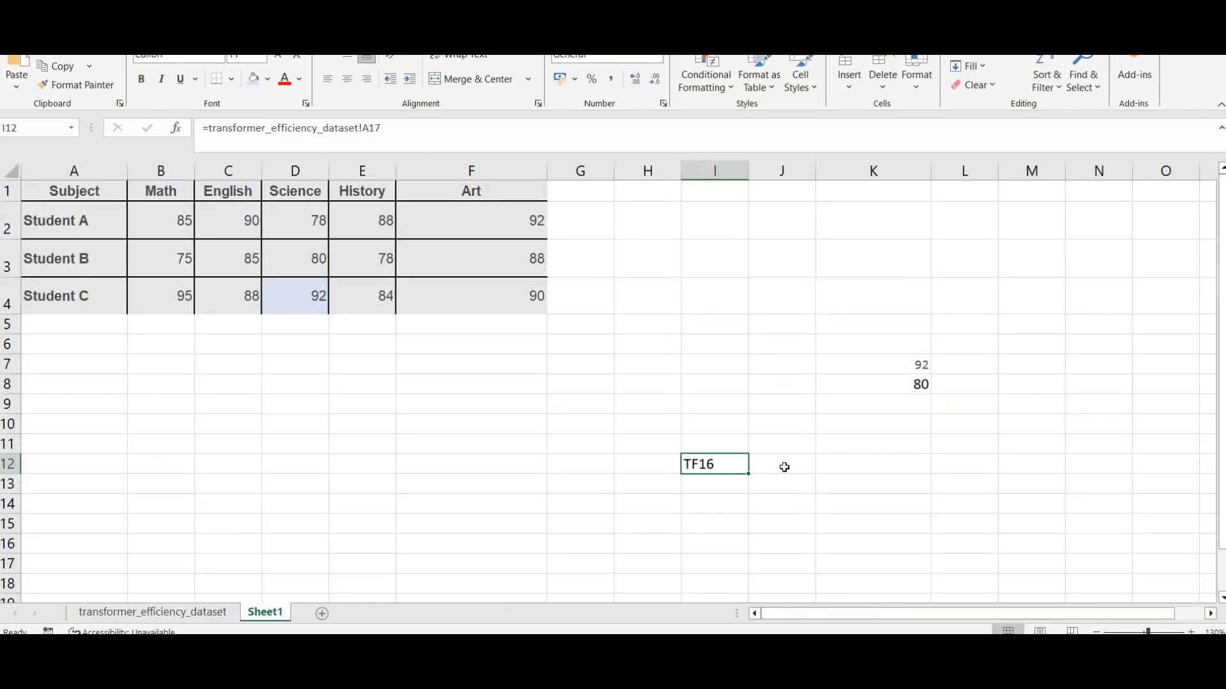
left_click(779, 490)
left_click(716, 466)
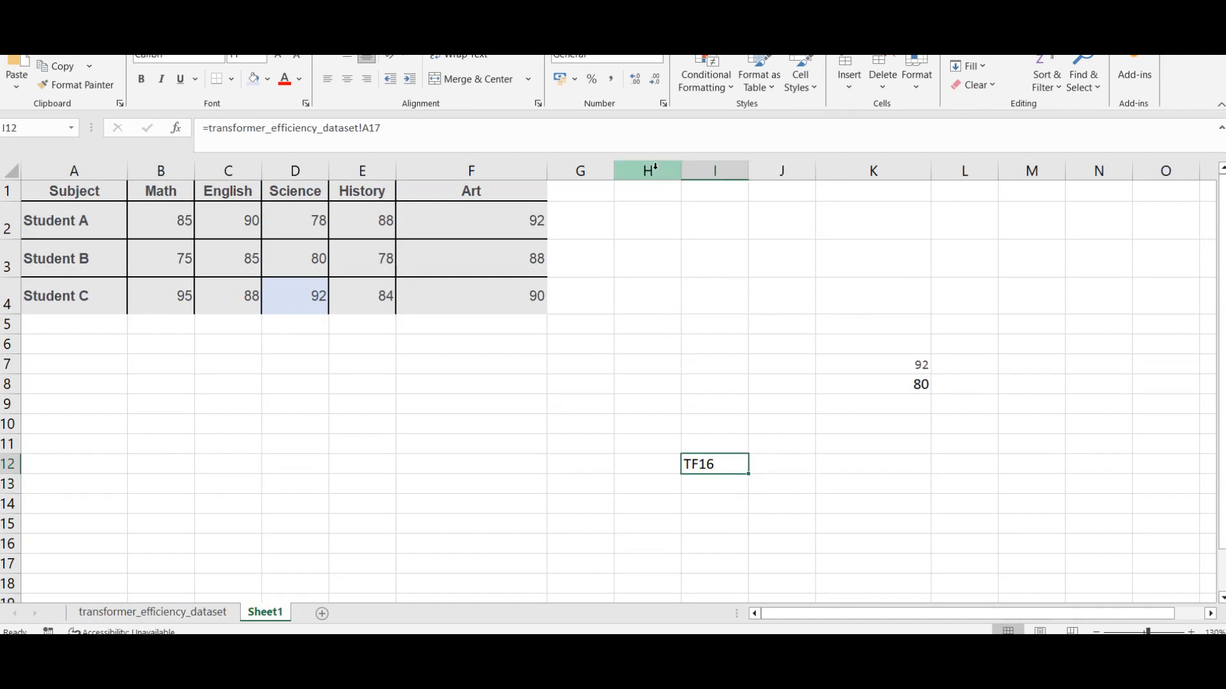
left_click(398, 130)
key("ctrl+a")
type("=VLOOKUP(\"TF16\", transformer_efficiency_dataset!A1:J251, 7, FALSE)")
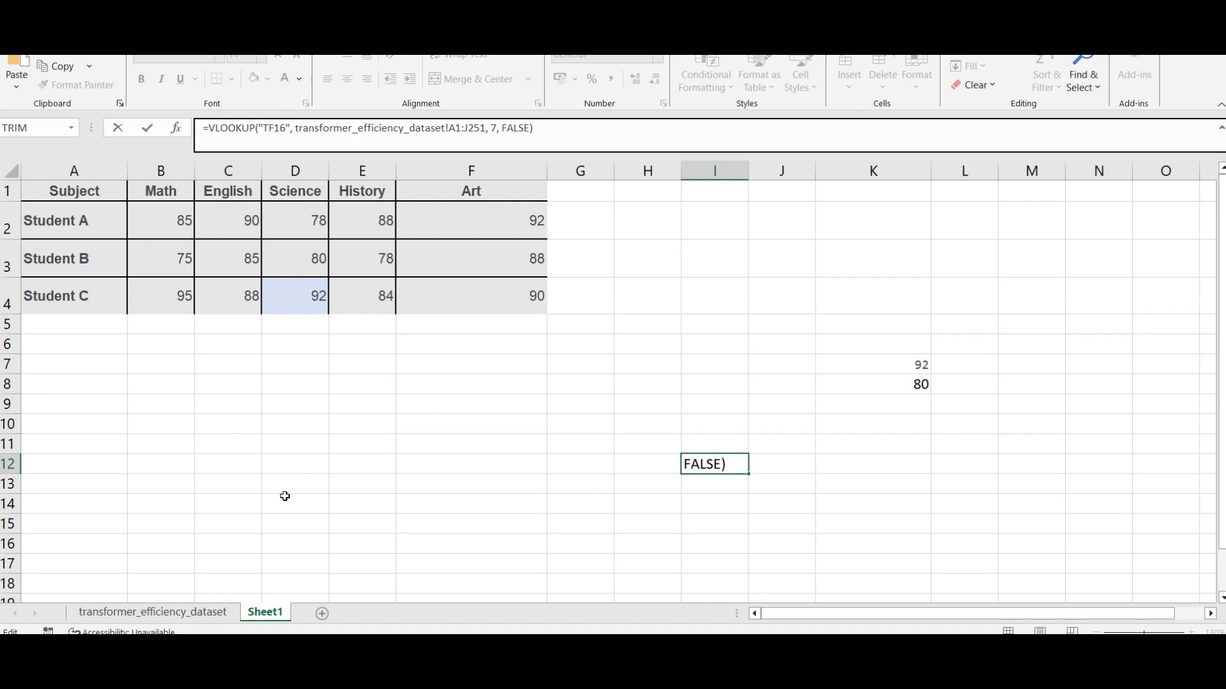
Step: Highlight the A1:J251 range within the I12 formula, enter the formula and reselect the cell
left_click(454, 127)
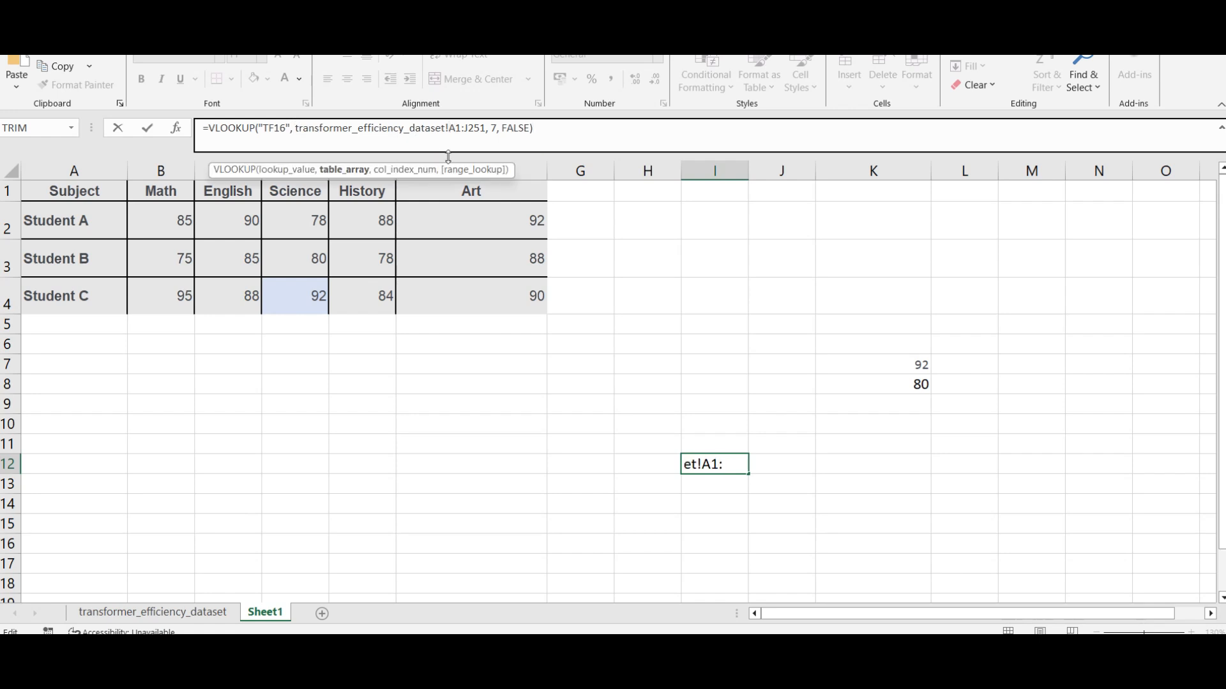
key("shift+Right")
key("shift+Right")
key("shift+Right")
key("shift+Right")
key("shift+Right")
key("shift+Right")
key("shift+Right")
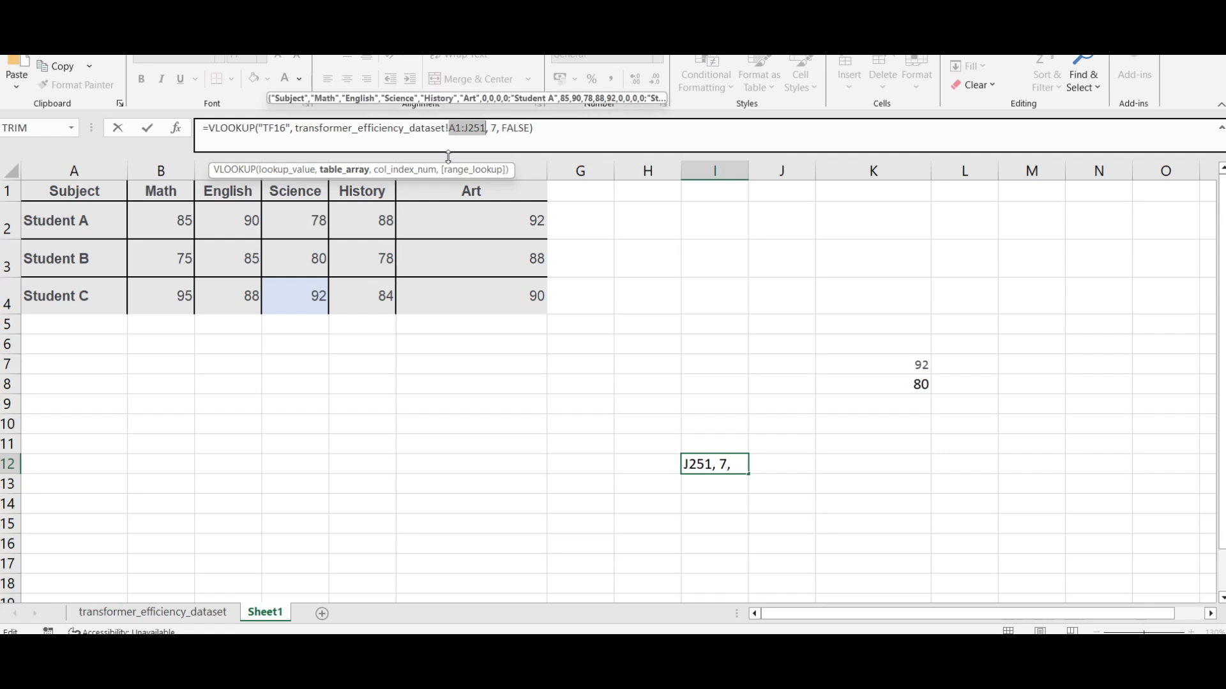
key("Right")
key("Right")
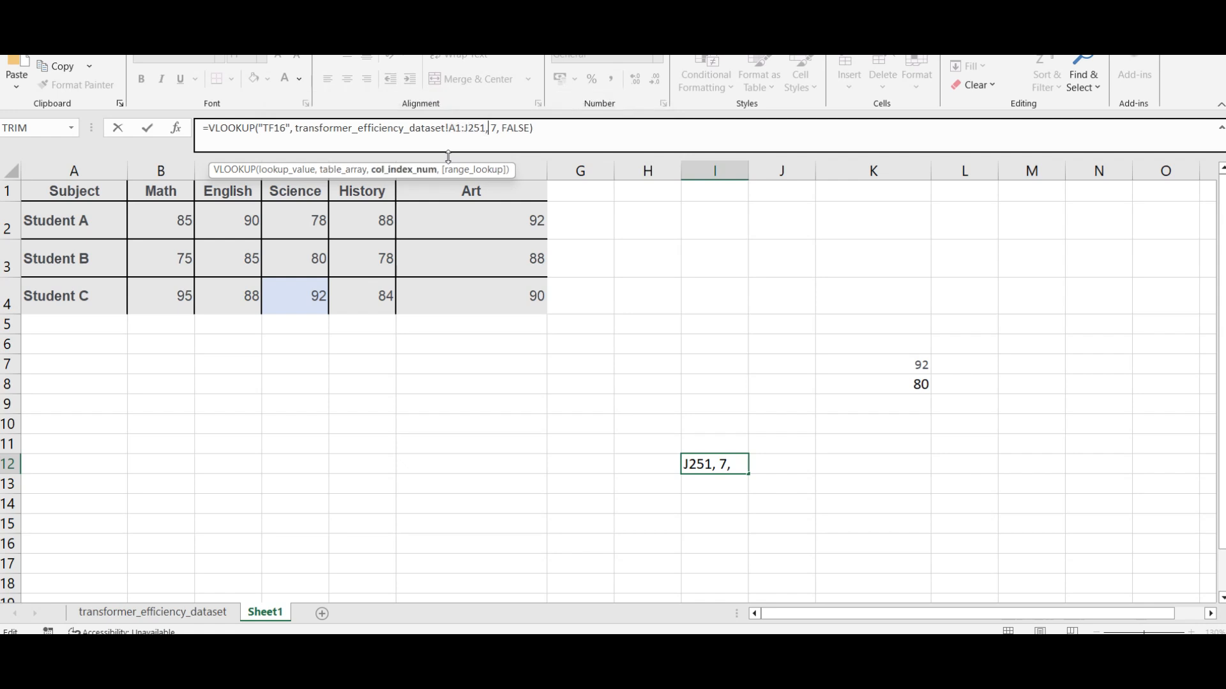
key("Return")
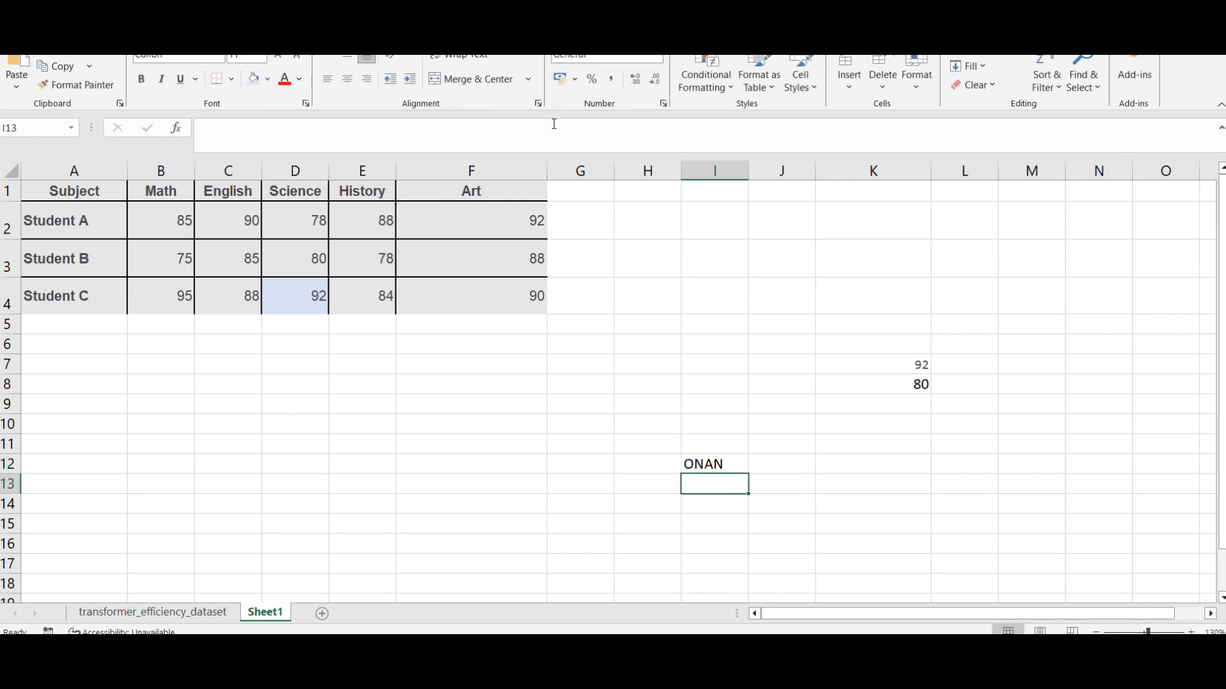
left_click(732, 466)
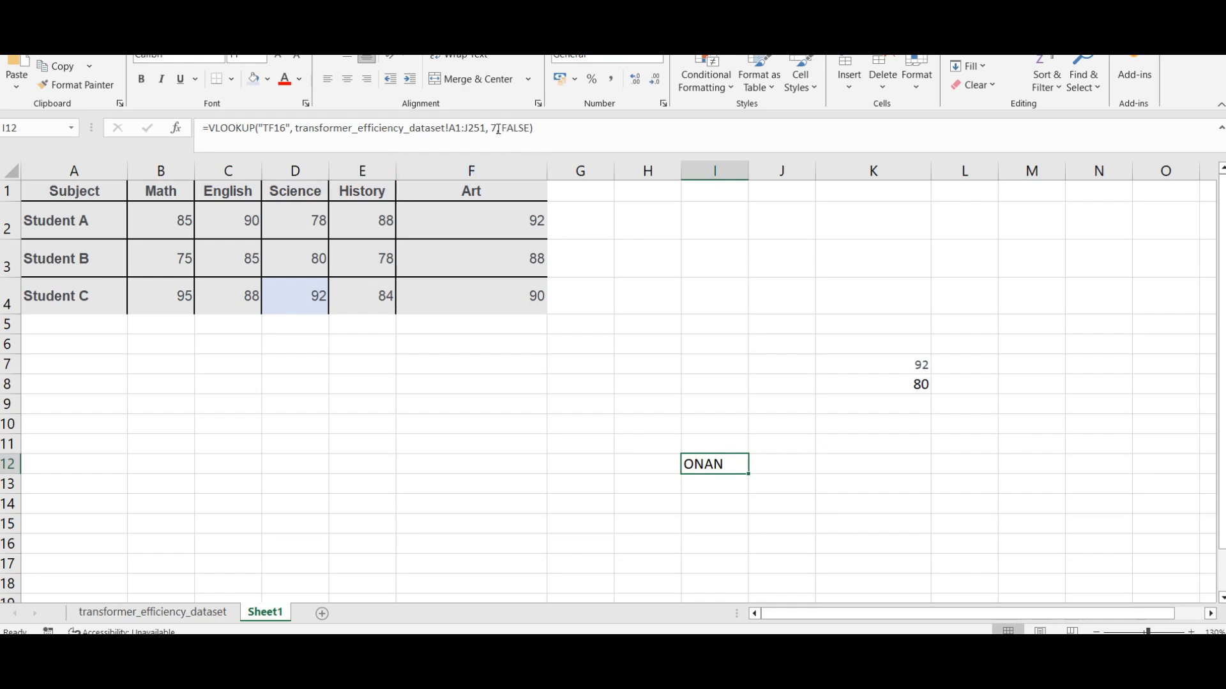
Step: Check the transformer dataset's columns and set the column index of the I12 VLOOKUP on Sheet1 to 10
left_click(153, 612)
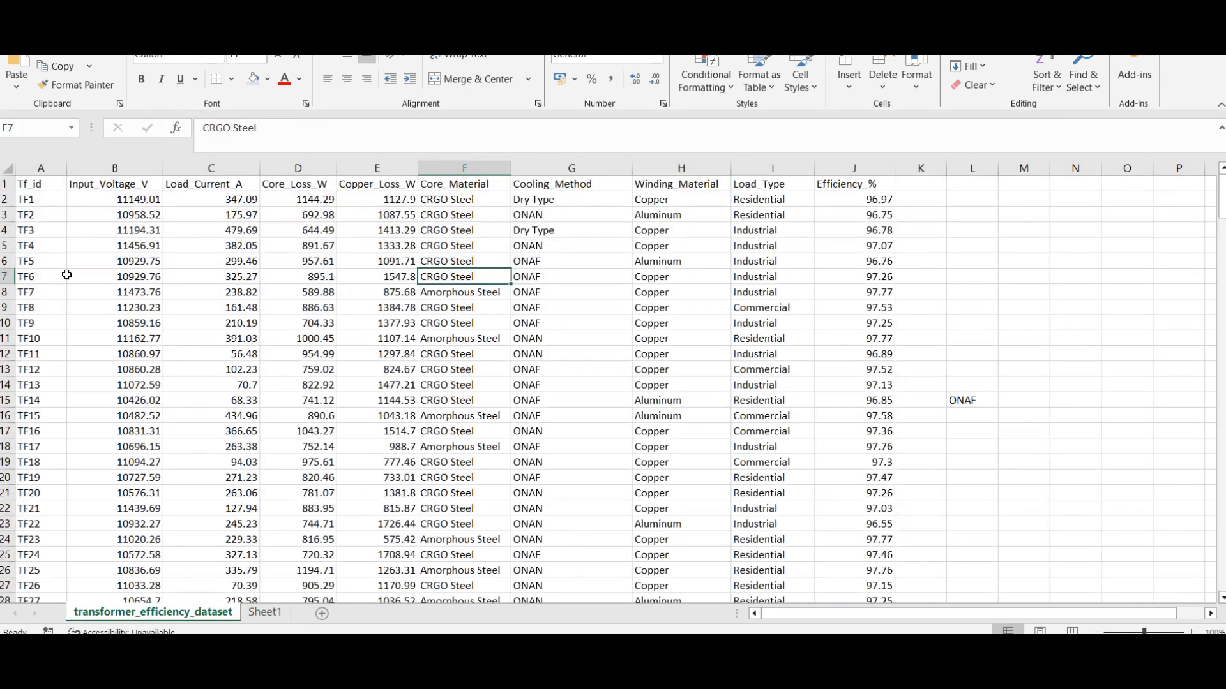
left_click(42, 165)
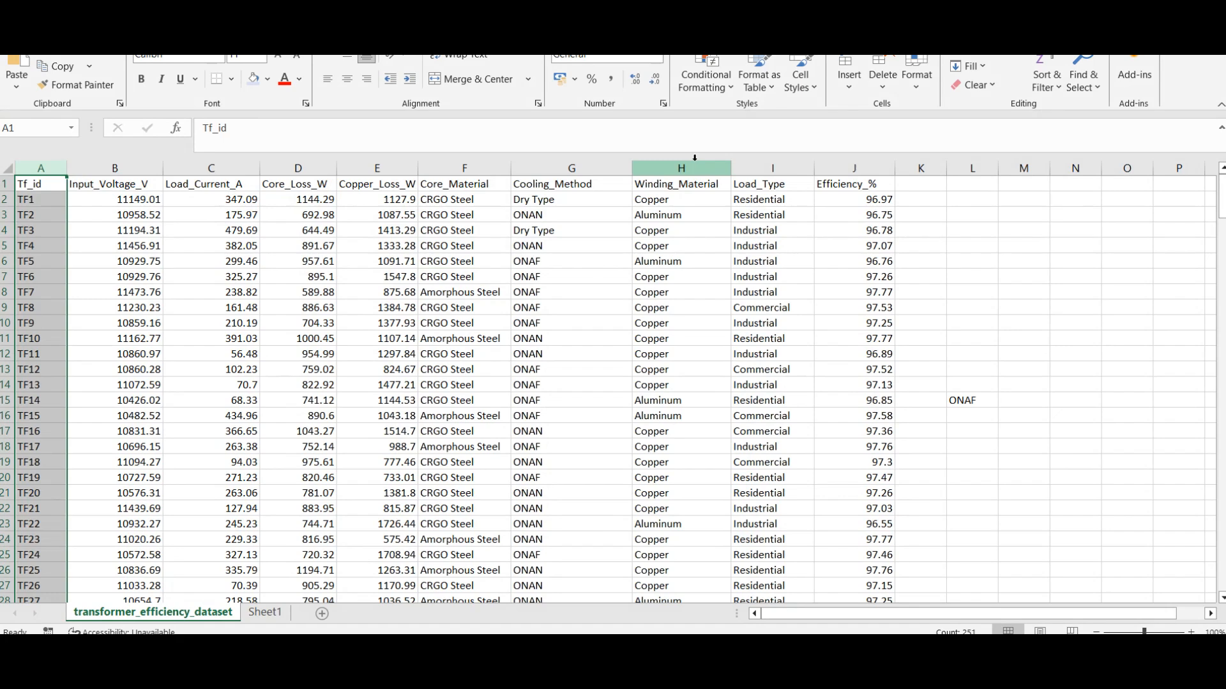
left_click(264, 612)
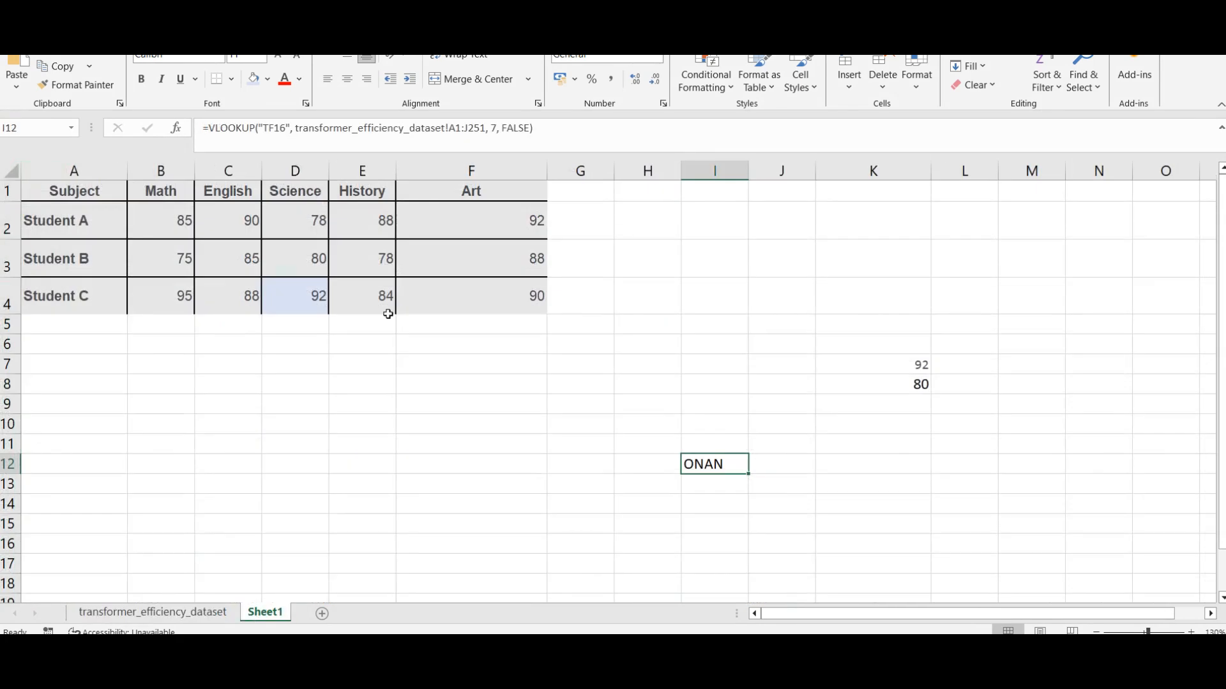
left_click(496, 127)
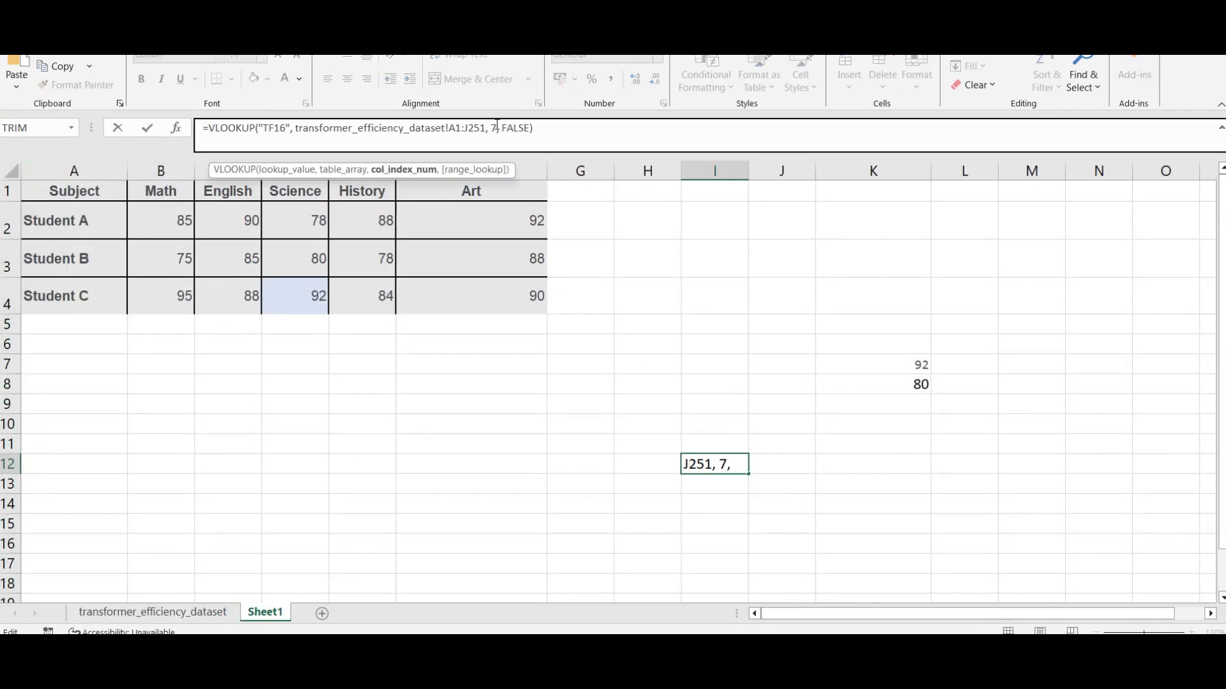
key("BackSpace")
type("10")
key("Return")
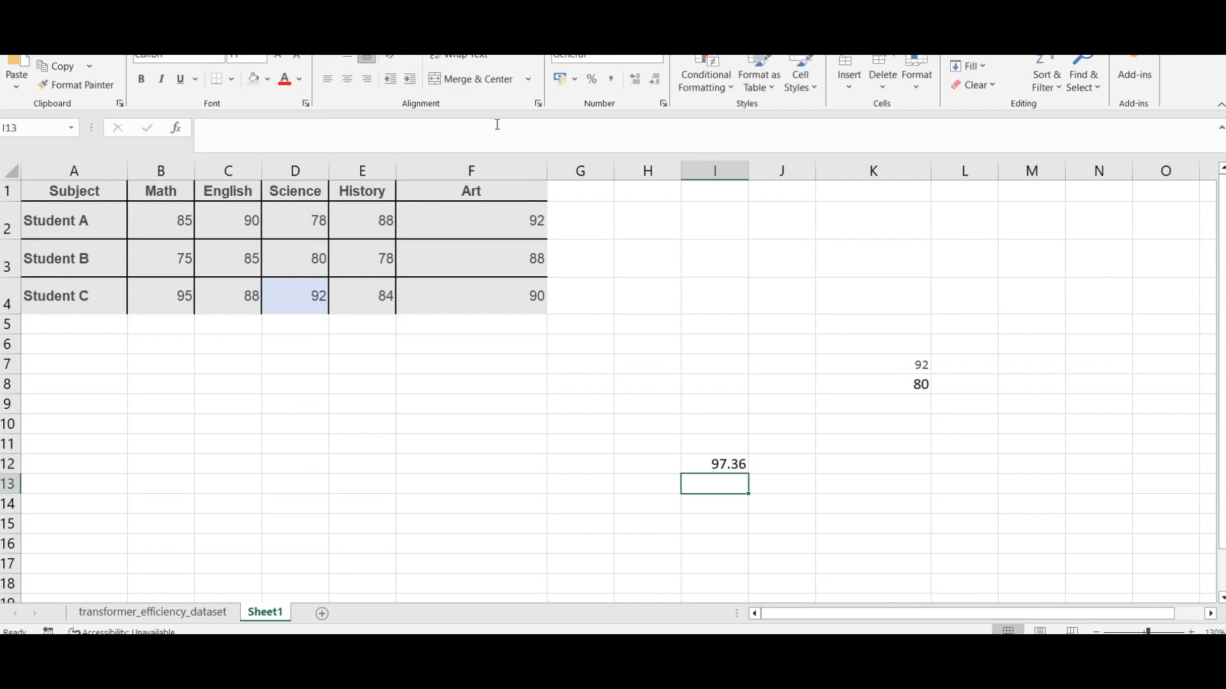
left_click(718, 466)
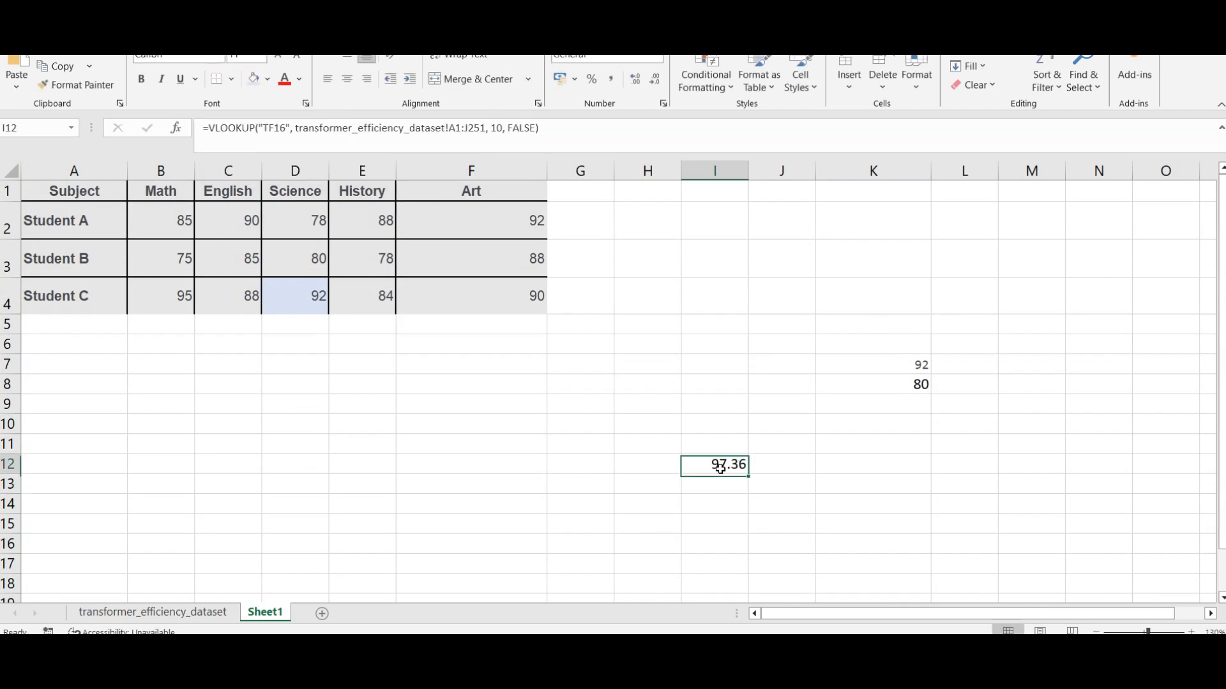
Step: Try percentage formatting on the Efficiency_% column of the transformer dataset, and undo it
left_click(181, 614)
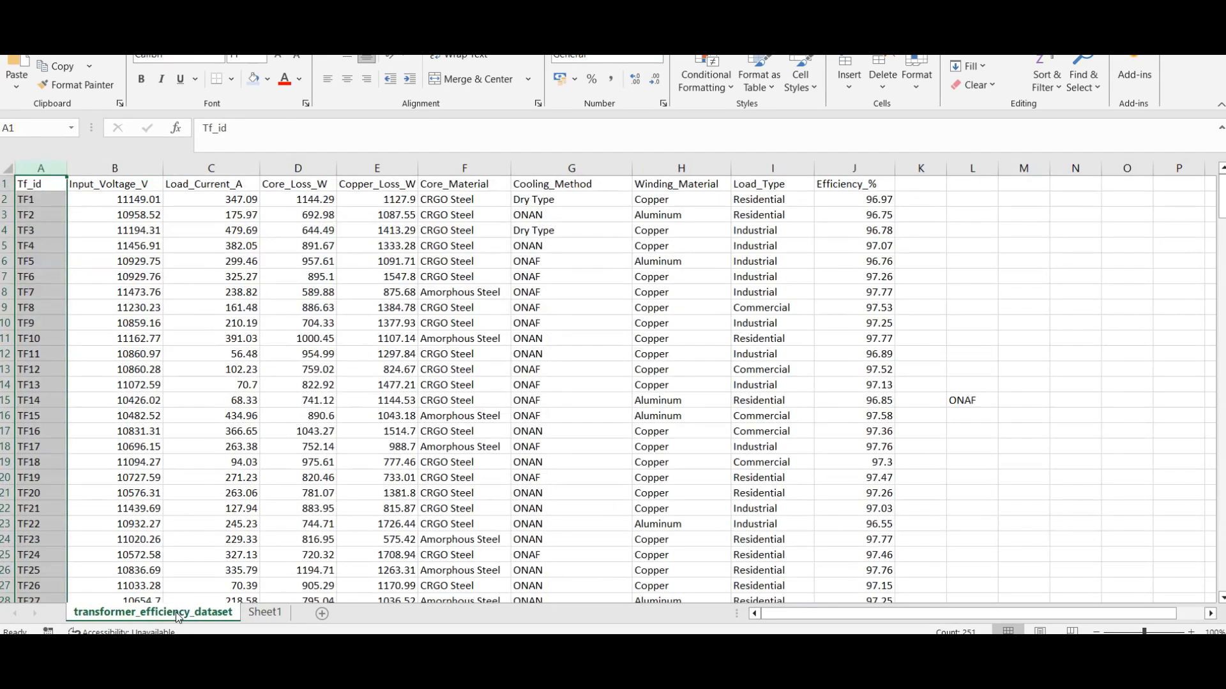
left_click(852, 168)
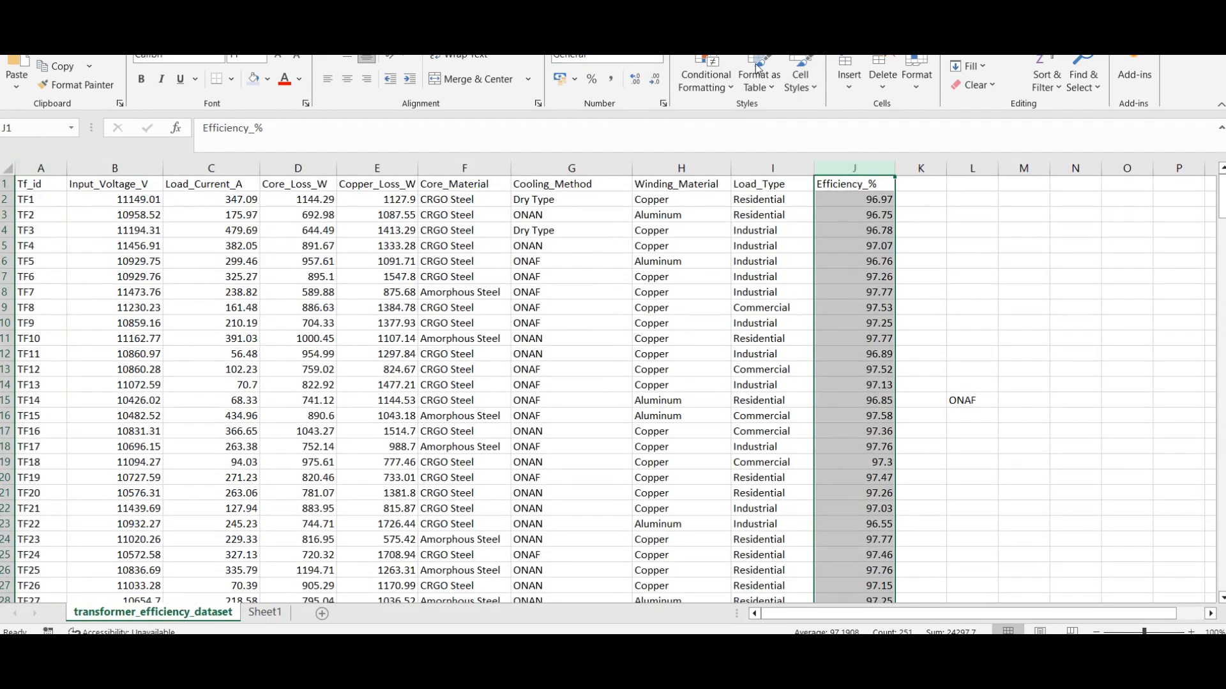
left_click(593, 88)
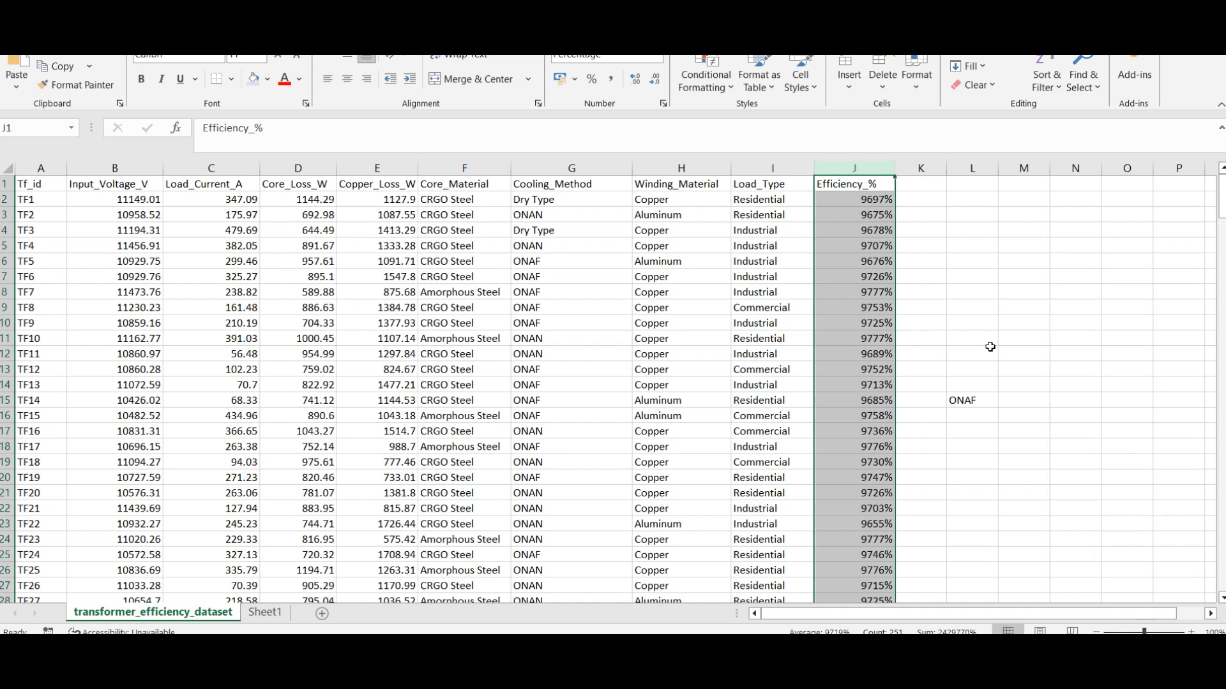
key("ctrl+z")
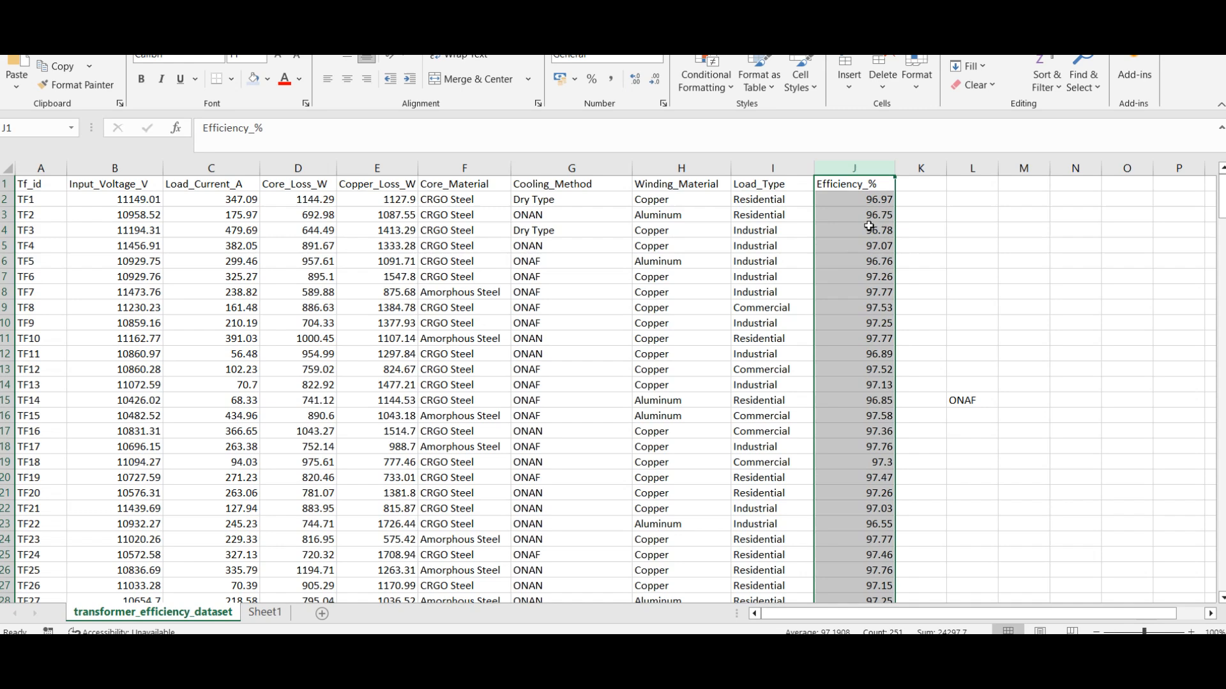
Step: Review the cross-sheet VLOOKUP in I12 on Sheet1 and compare it with the same-sheet VLOOKUP in K8
left_click(289, 609)
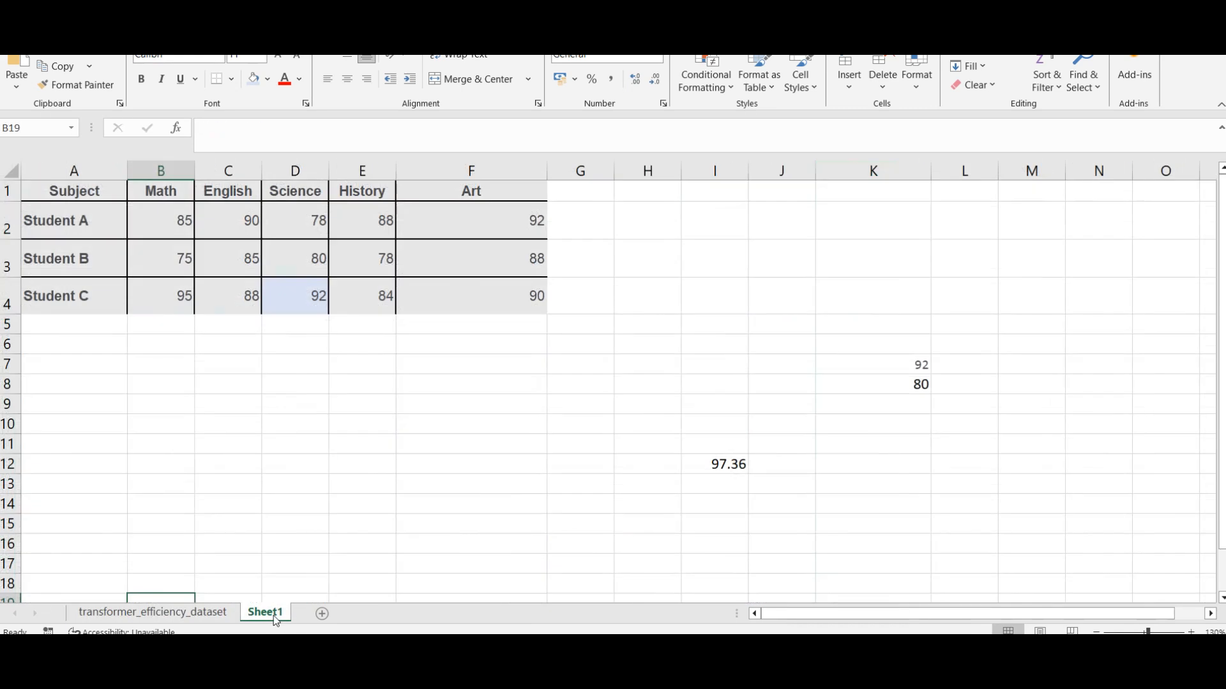
double_click(719, 466)
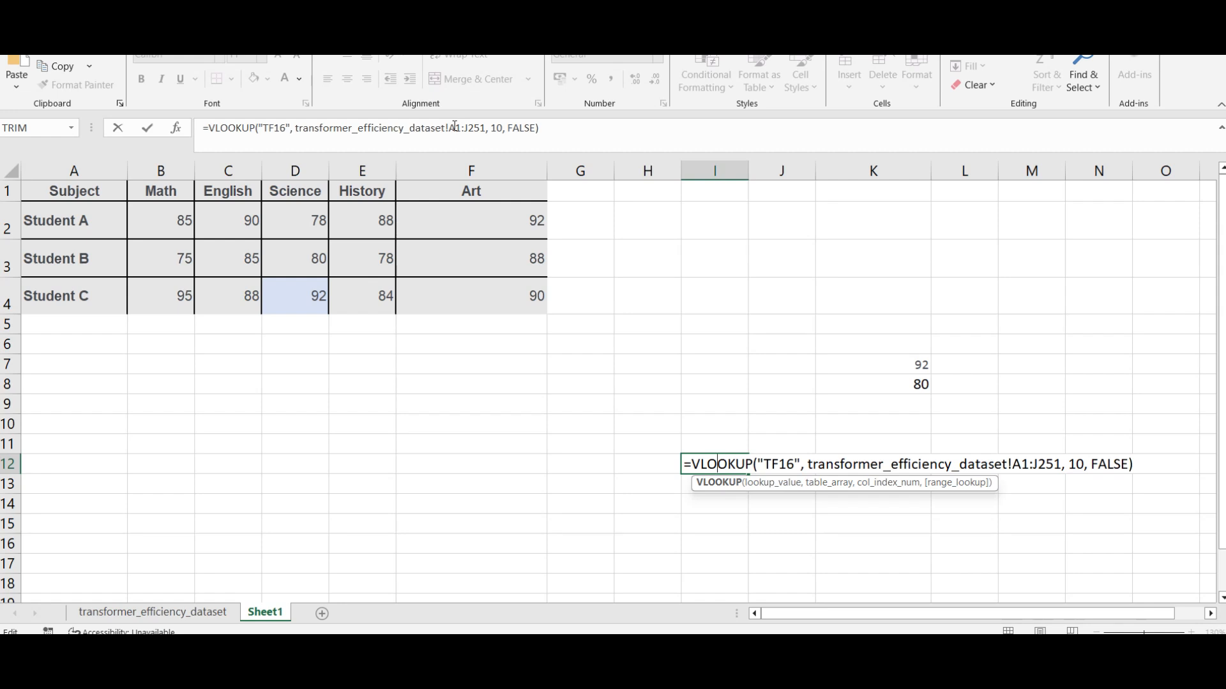
left_click(610, 423)
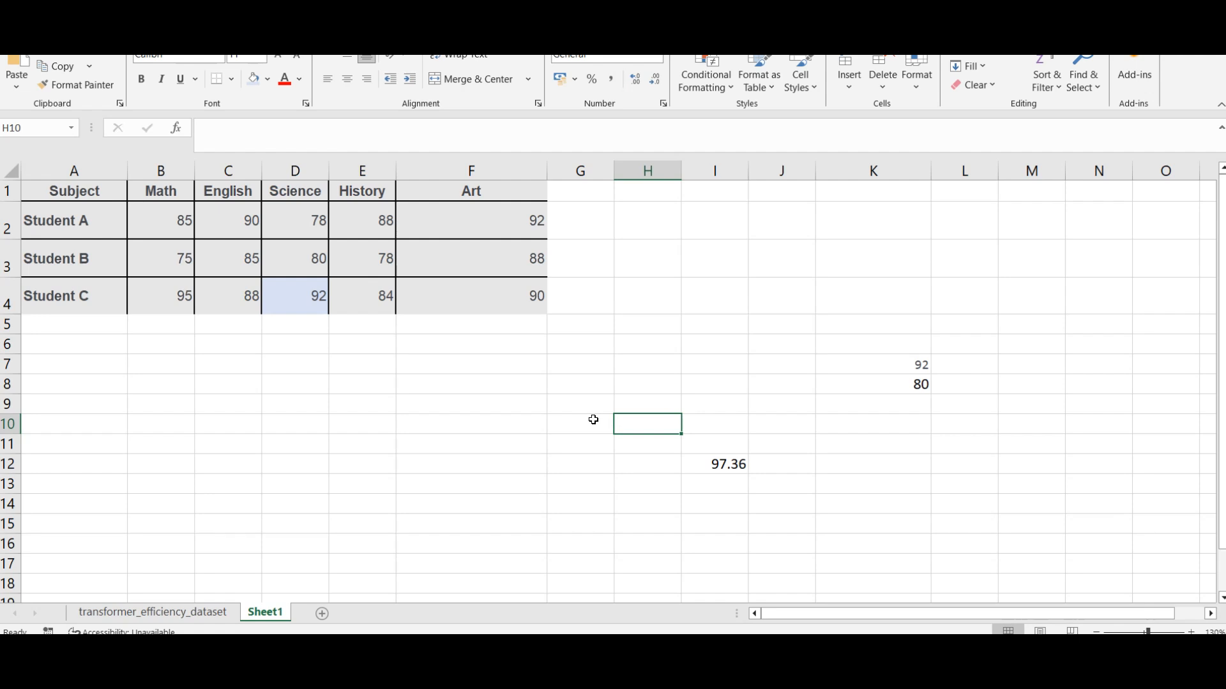
left_click(910, 384)
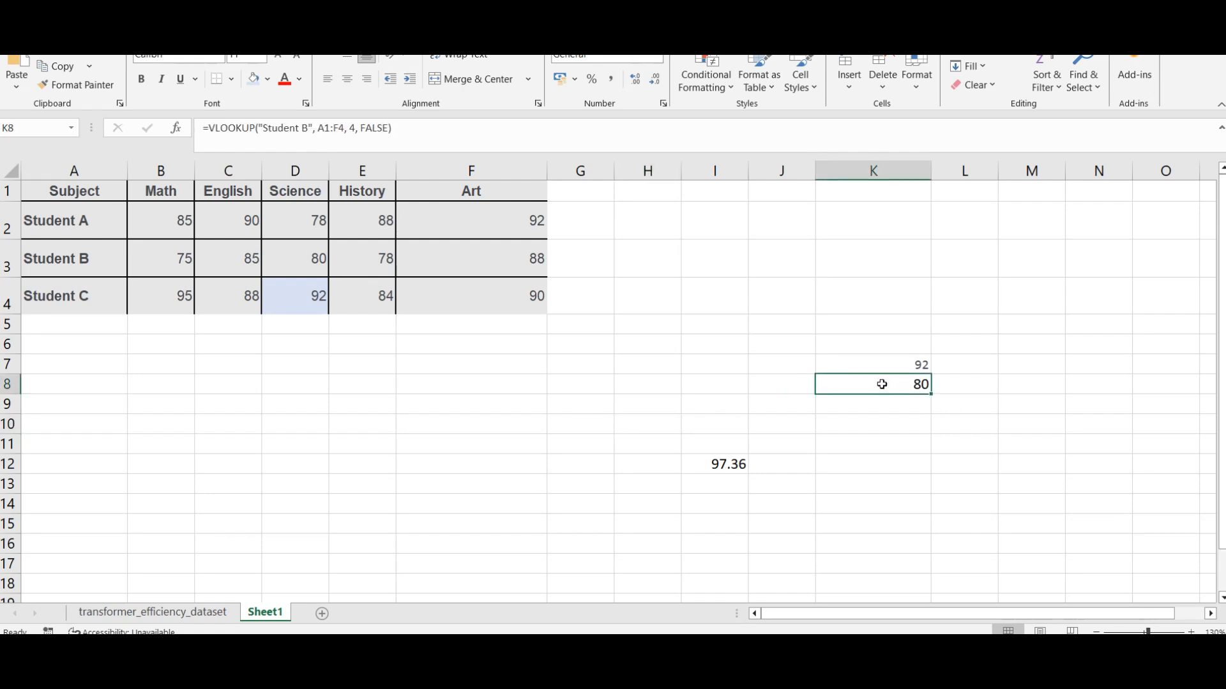
left_click(731, 464)
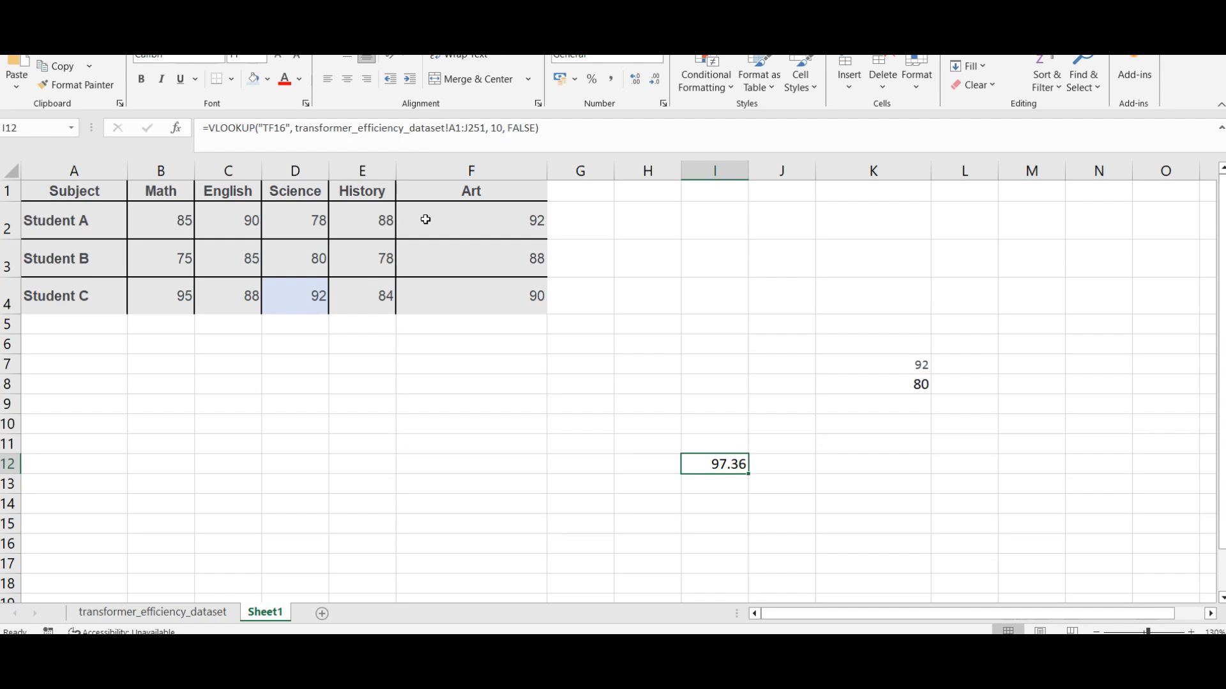
Step: Copy the Tf_id header and IDs TF1 to TF7 (A1:A8) from the transformer dataset and return to Sheet1
left_click(128, 612)
left_click_drag(36, 186, 41, 284)
key("ctrl+c")
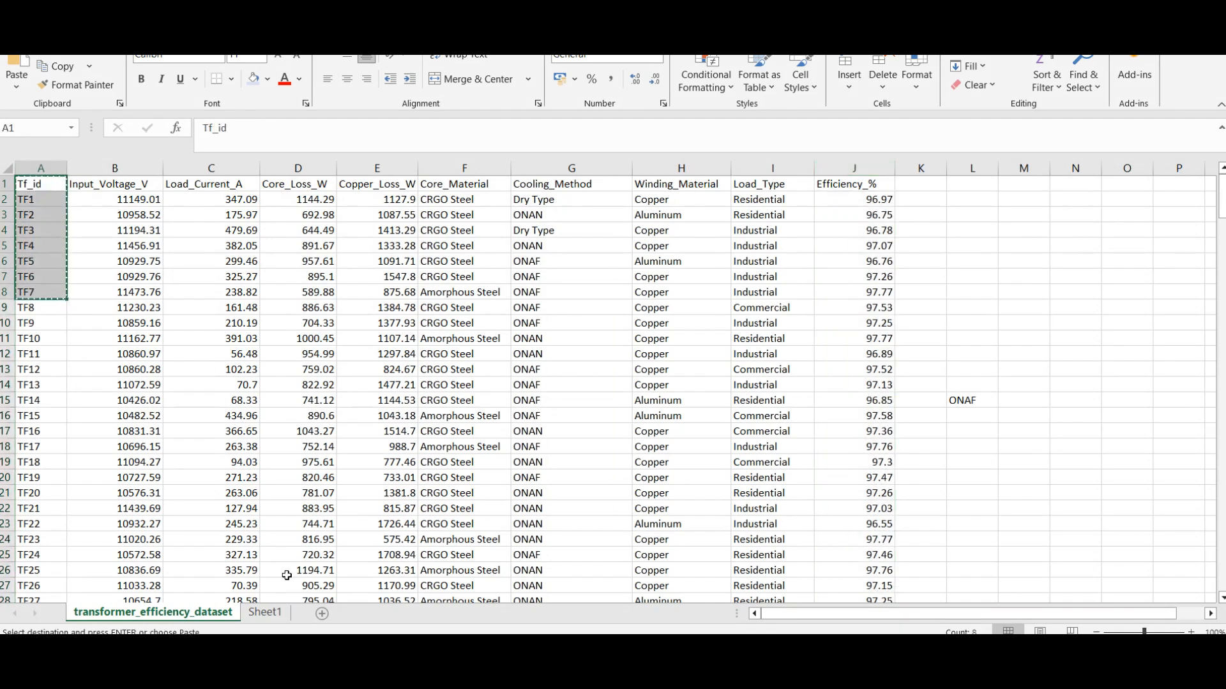
left_click(265, 612)
Step: Try placing the copied transformer IDs from A10 downward, and undo the paste
left_click(55, 424)
key("ctrl+v")
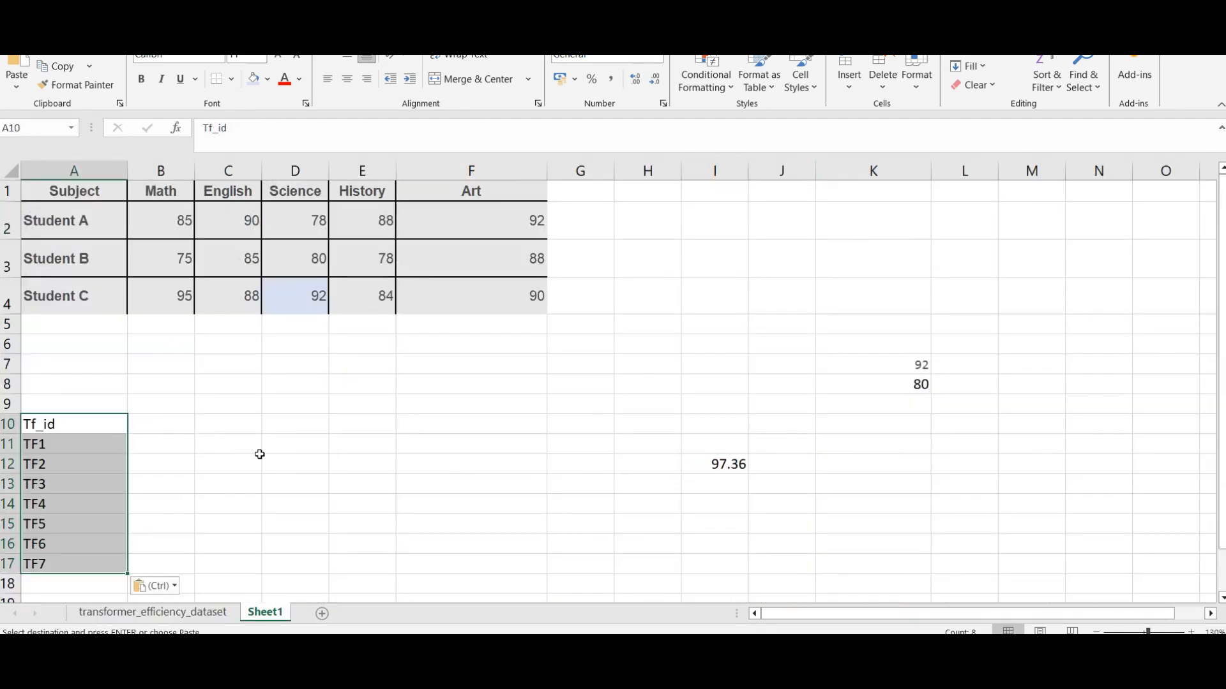
left_click(269, 458)
left_click(92, 424)
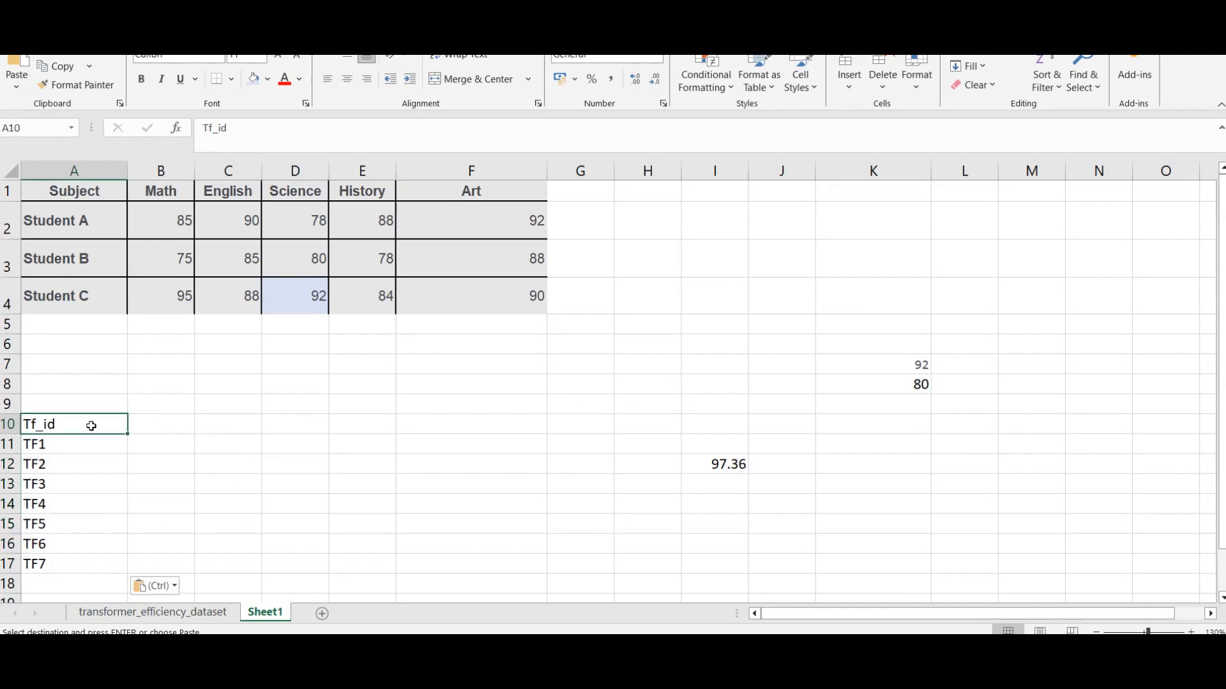
key("ctrl+z")
Step: Paste the copied Tf_id list into column H starting at H1
left_click(654, 196)
key("ctrl+v")
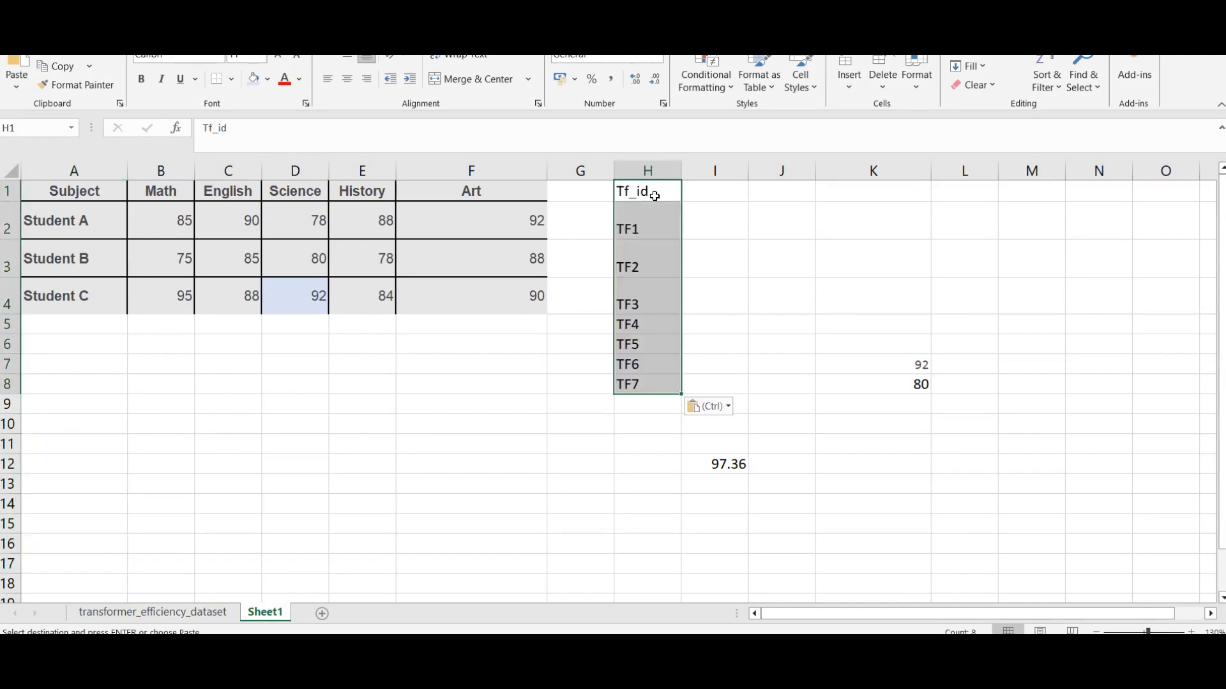
left_click(705, 383)
Step: Copy the VLOOKUP formula from I12 and paste it into I2 beside TF1
left_click(740, 464)
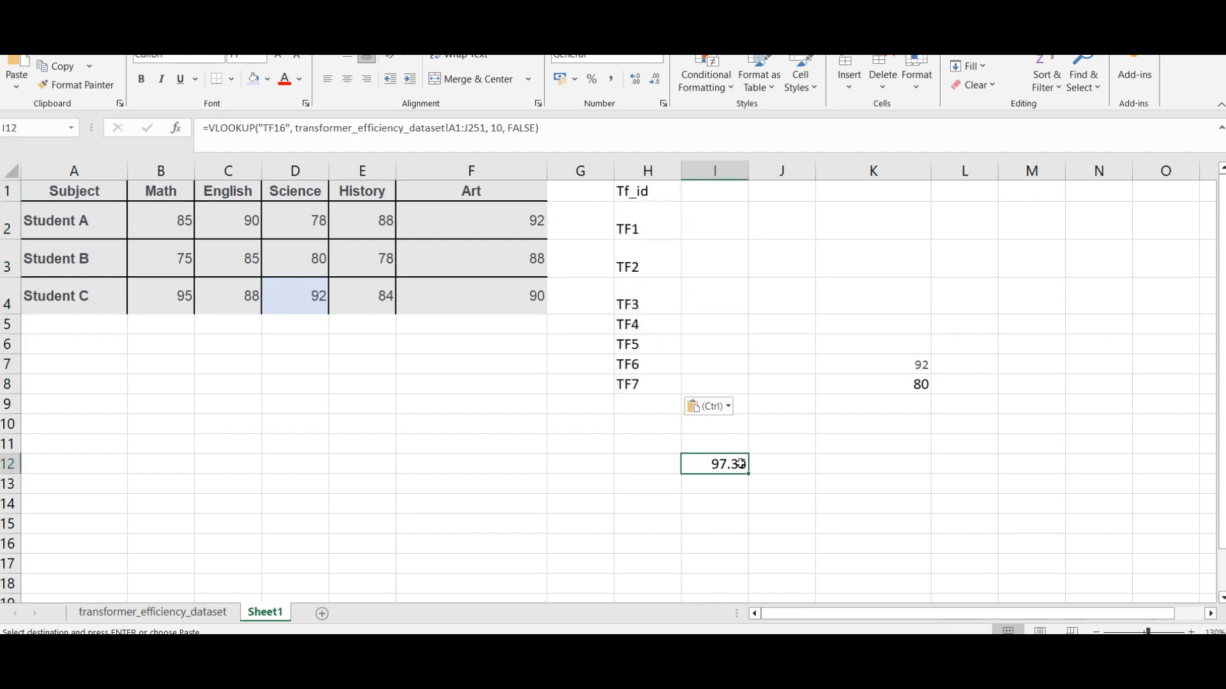
key("Delete")
key("ctrl+z")
left_click(789, 496)
left_click(705, 465)
key("ctrl+c")
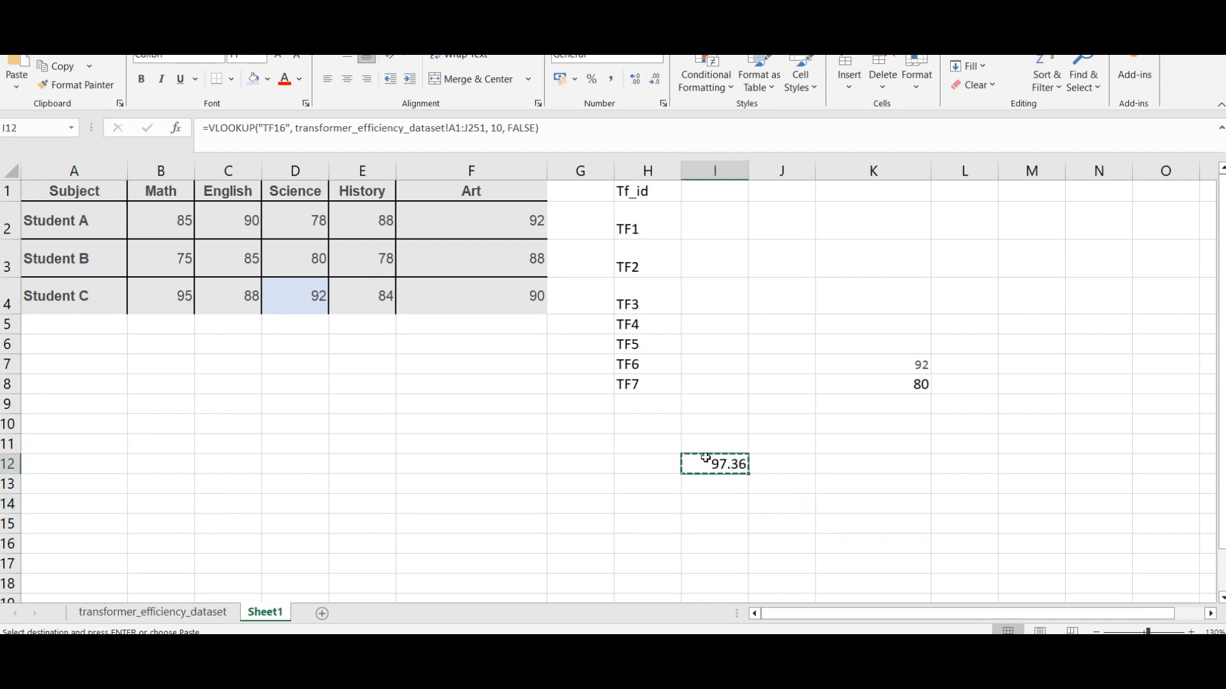
left_click(701, 189)
key("ctrl+v")
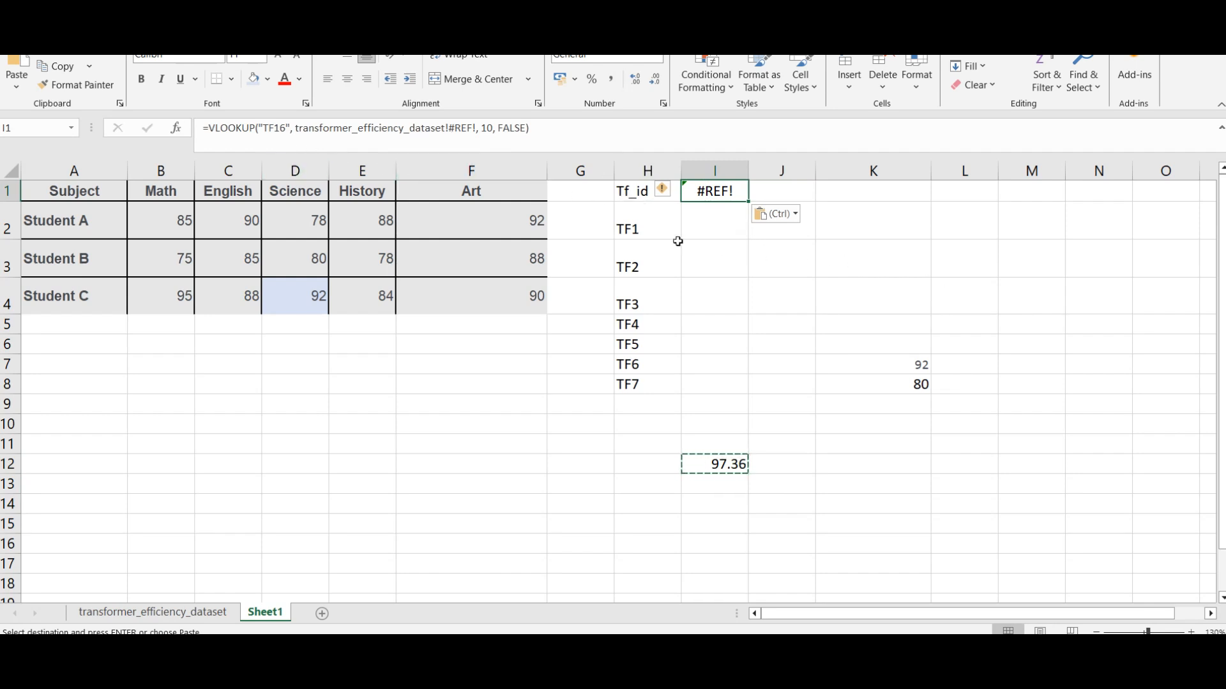
left_click(718, 234)
key("ctrl+v")
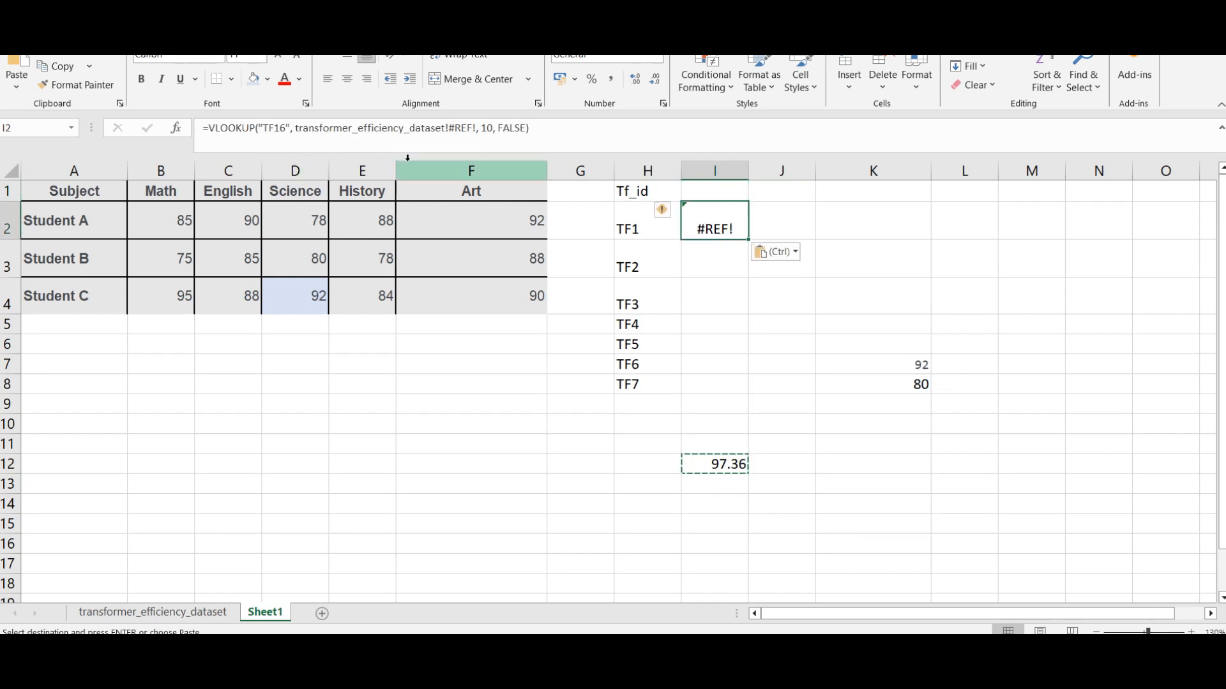
Step: Replace the "TF16" lookup value in the I2 VLOOKUP with a reference to cell H2
left_click(293, 128)
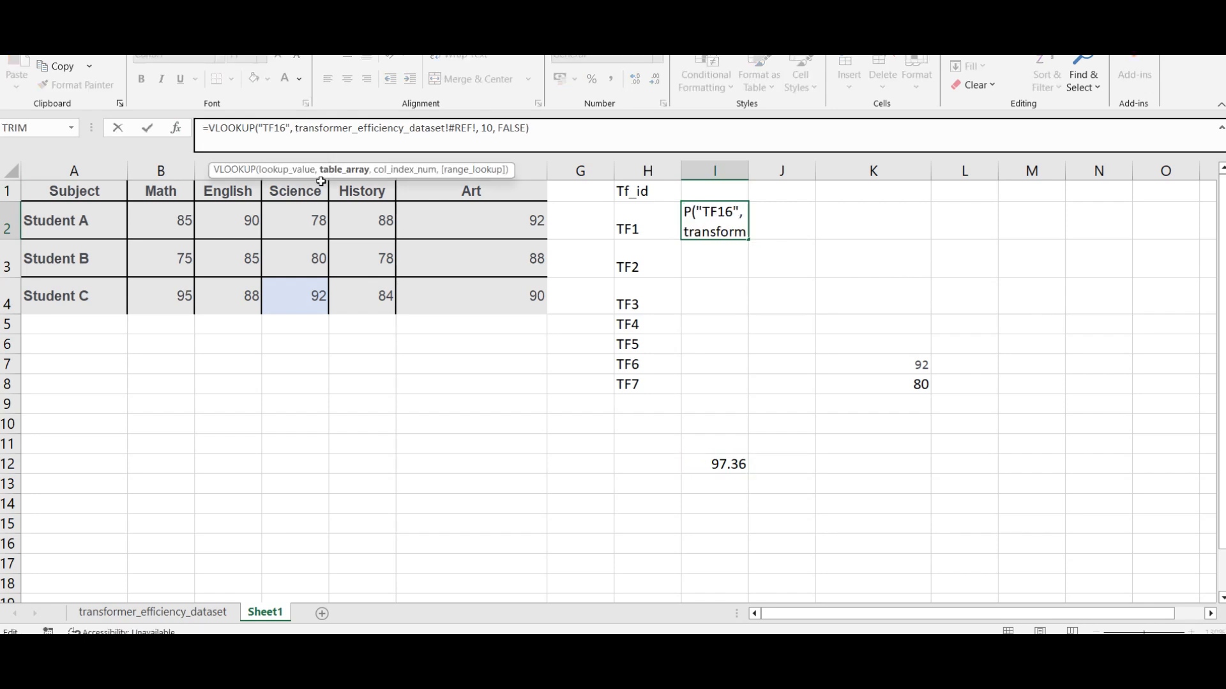
key("Left")
key("shift+Left")
key("shift+Left")
key("shift+Left")
key("shift+Left")
key("shift+Left")
key("shift+Left")
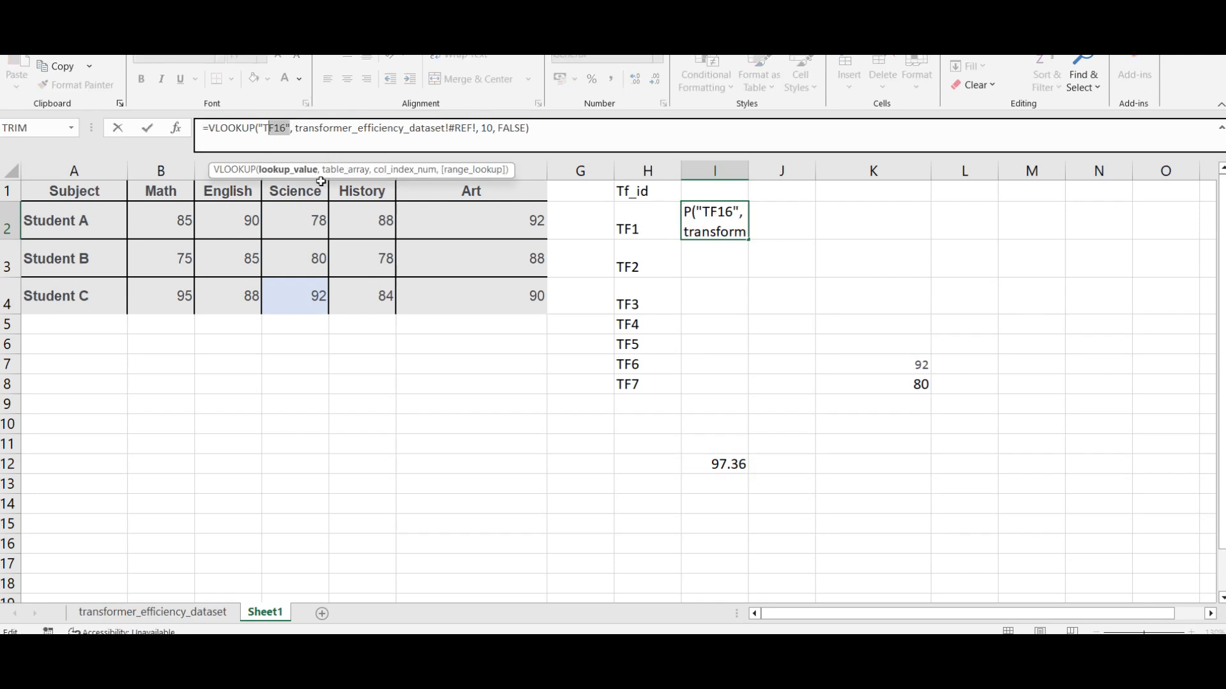
type("h2")
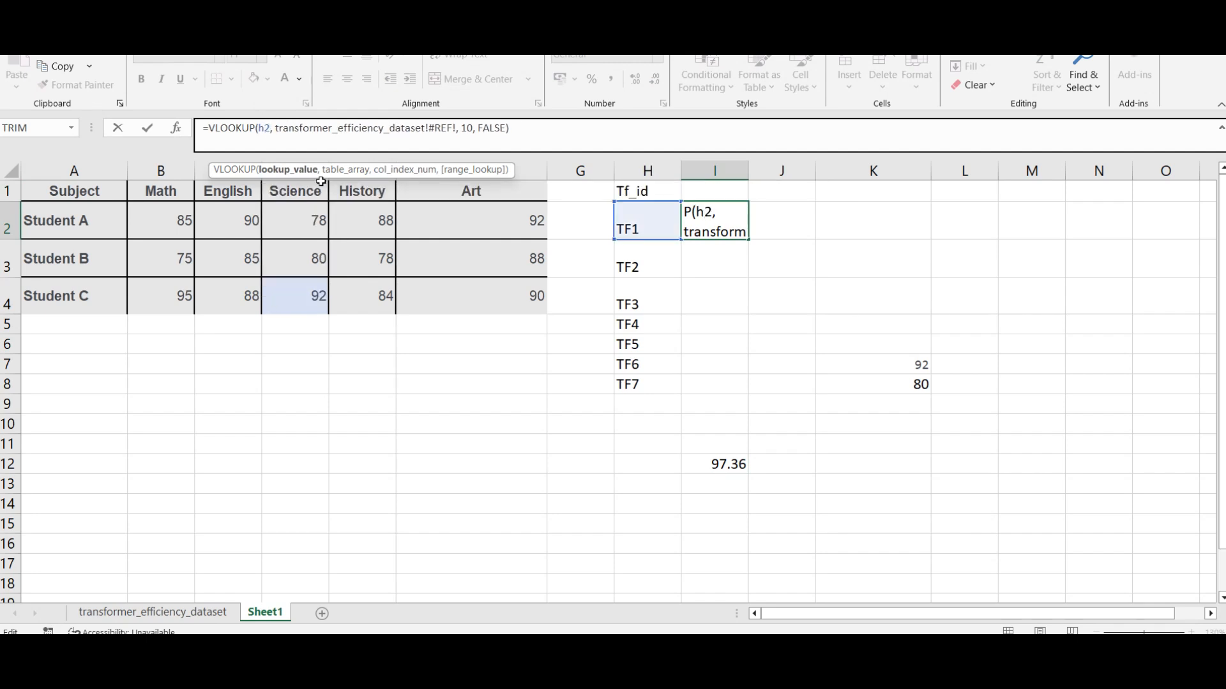
Step: Replace the broken table reference in the I2 VLOOKUP with the range A1:J251 on the transformer_efficiency_dataset sheet
key("Return")
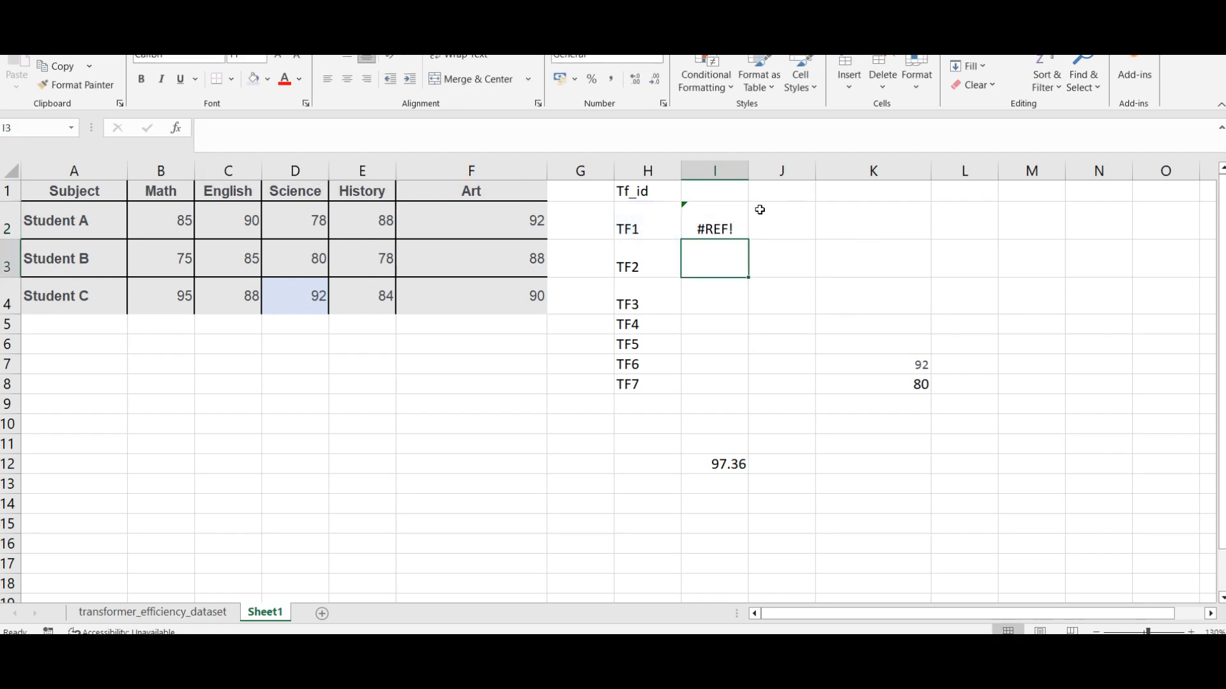
left_click(713, 216)
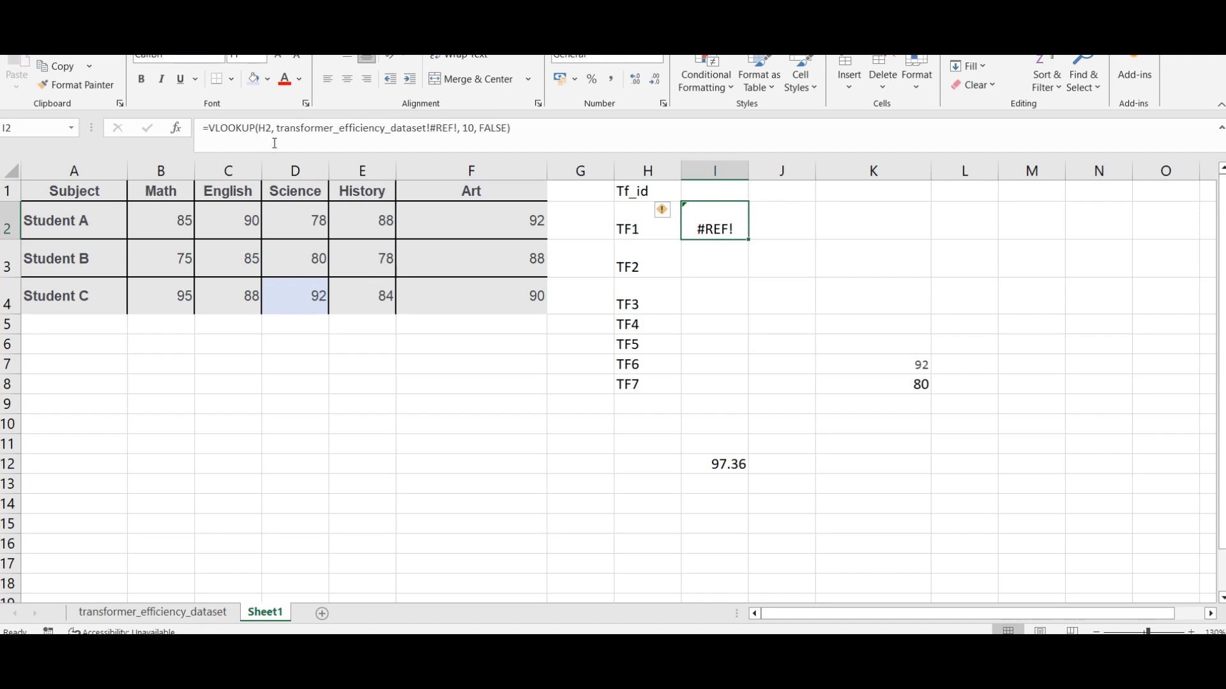
left_click(443, 132)
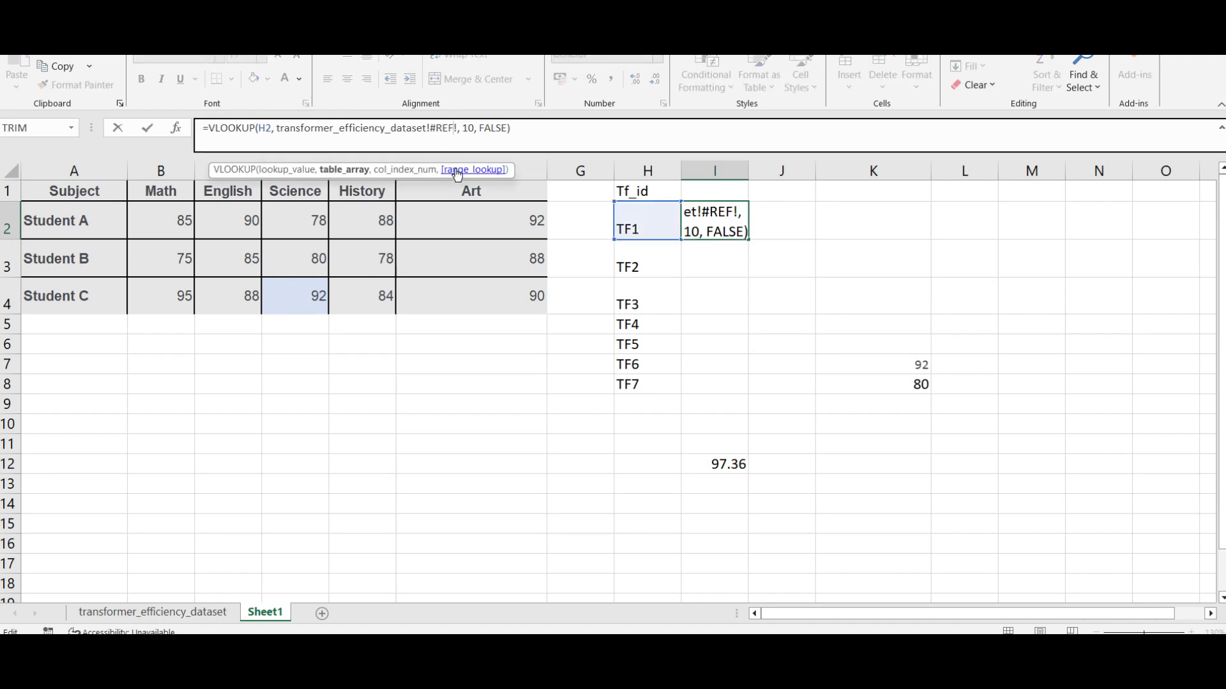
key("BackSpace")
key("BackSpace")
key("BackSpace")
key("BackSpace")
key("BackSpace")
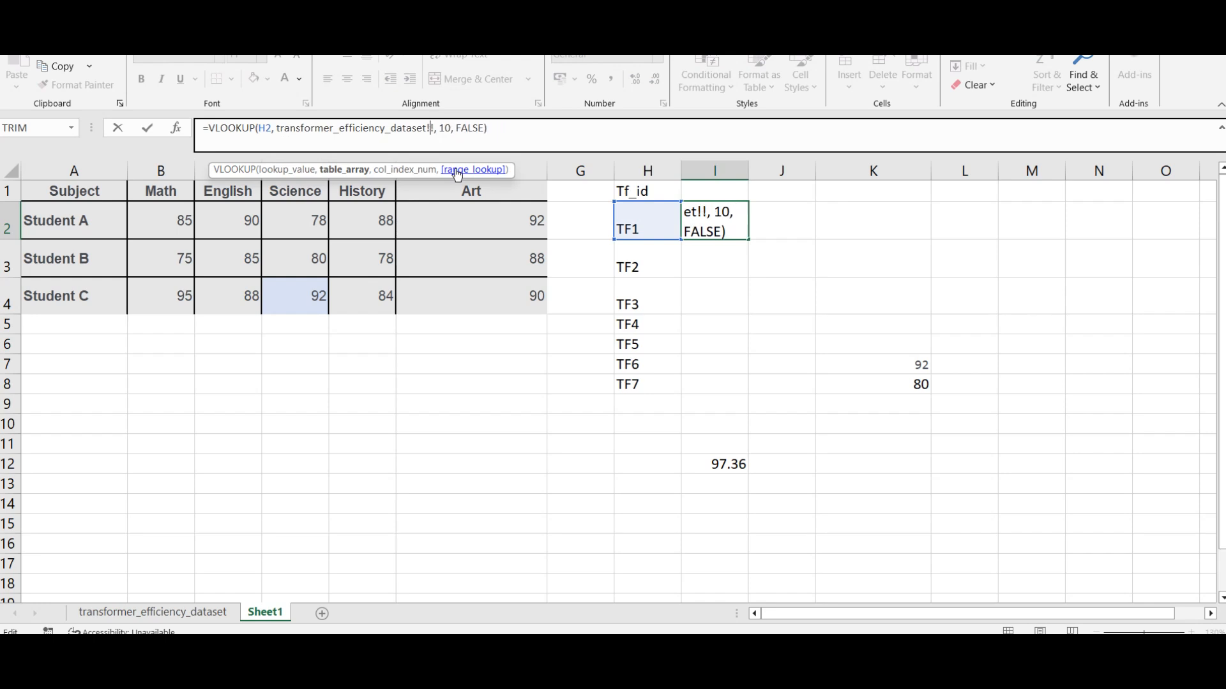
type("A1")
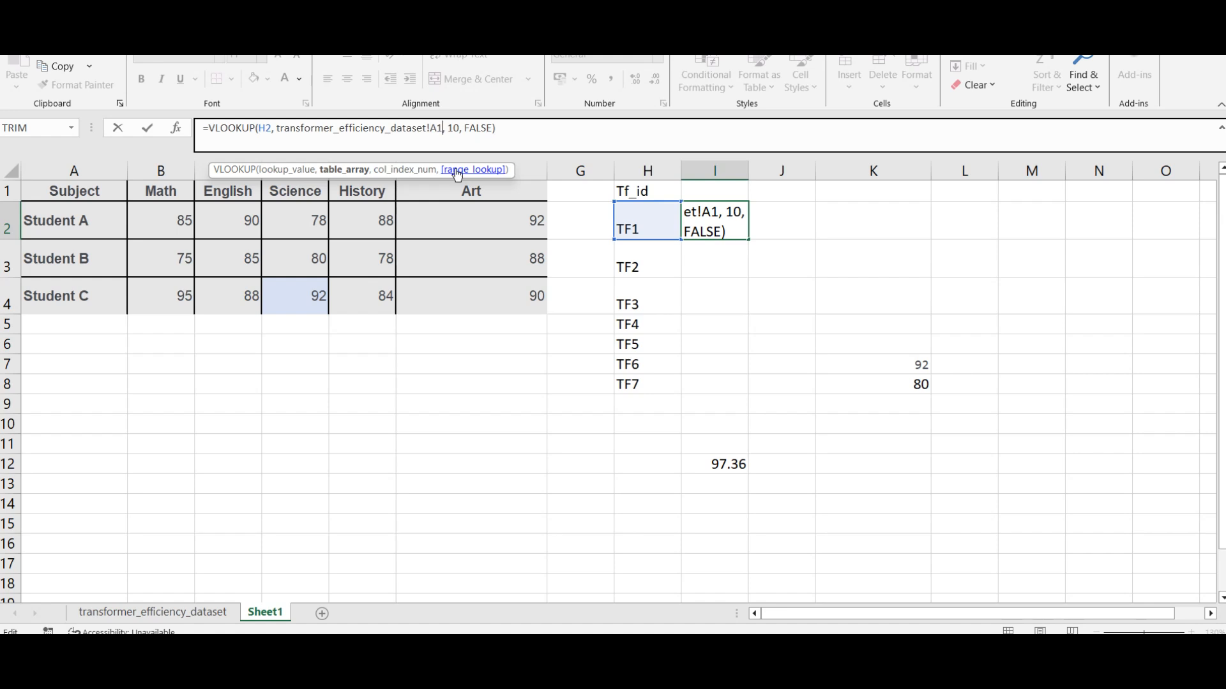
type(":")
type("J24")
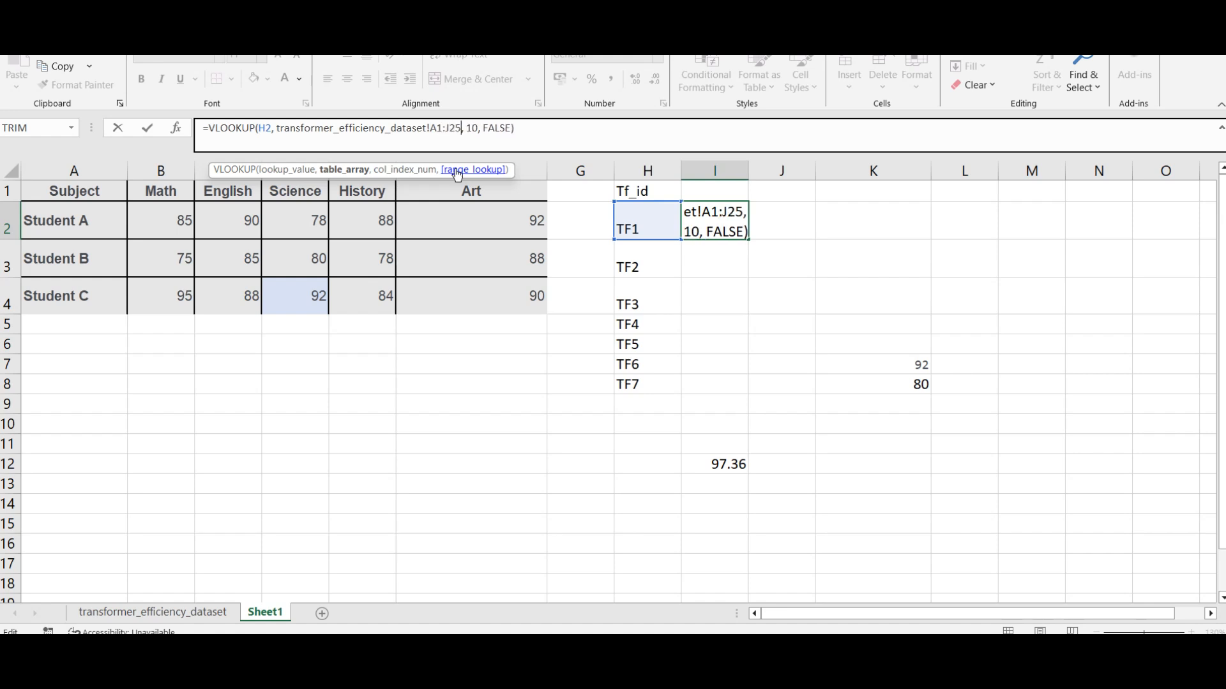
type("1")
key("Return")
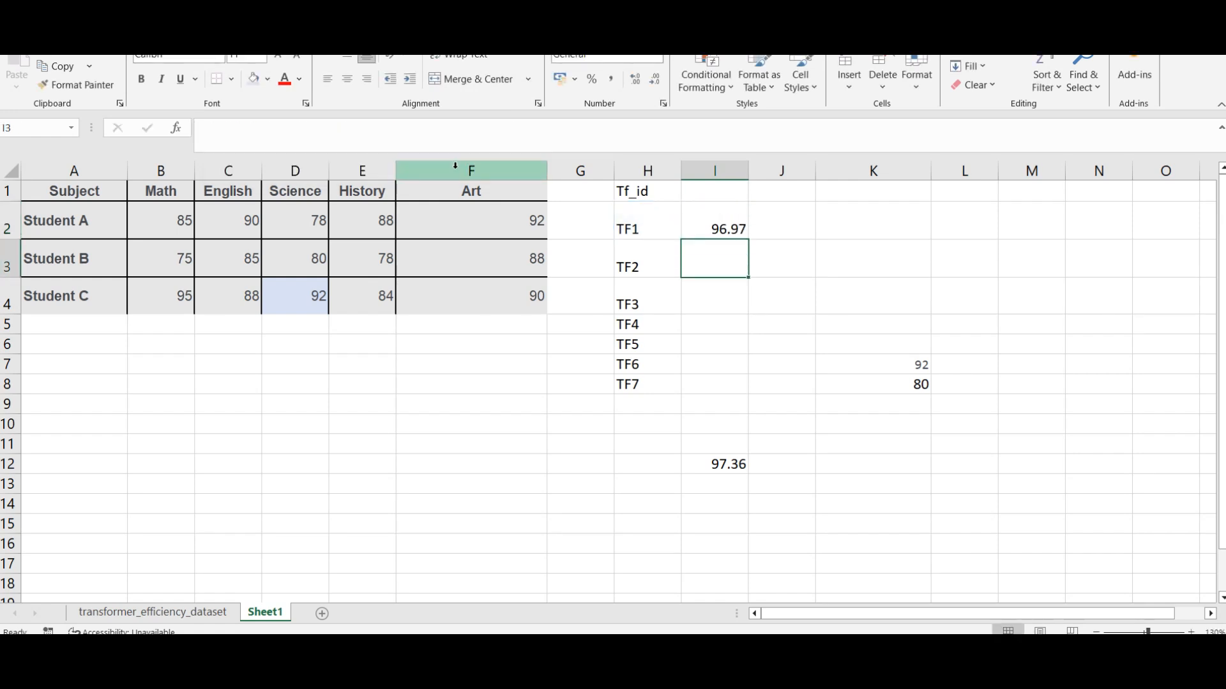
Step: Fill the I2 VLOOKUP formula down to I8 beside TF7, and clear the old lookup result in I12
left_click(739, 226)
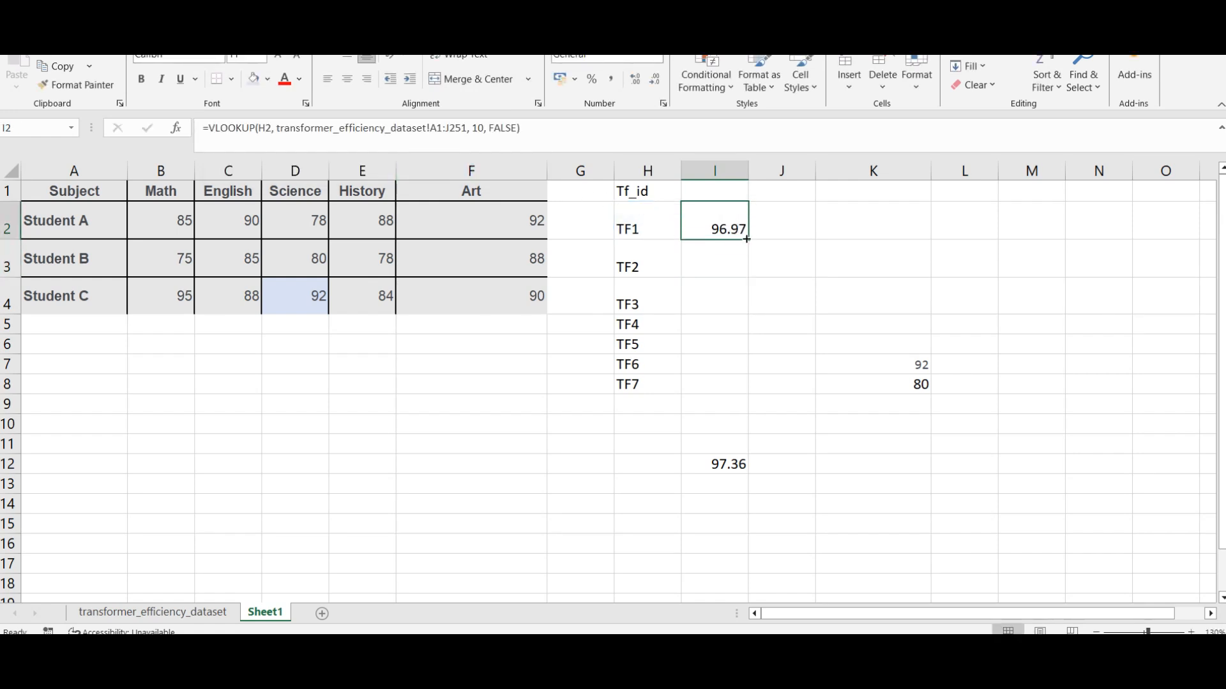
left_click_drag(747, 239, 750, 393)
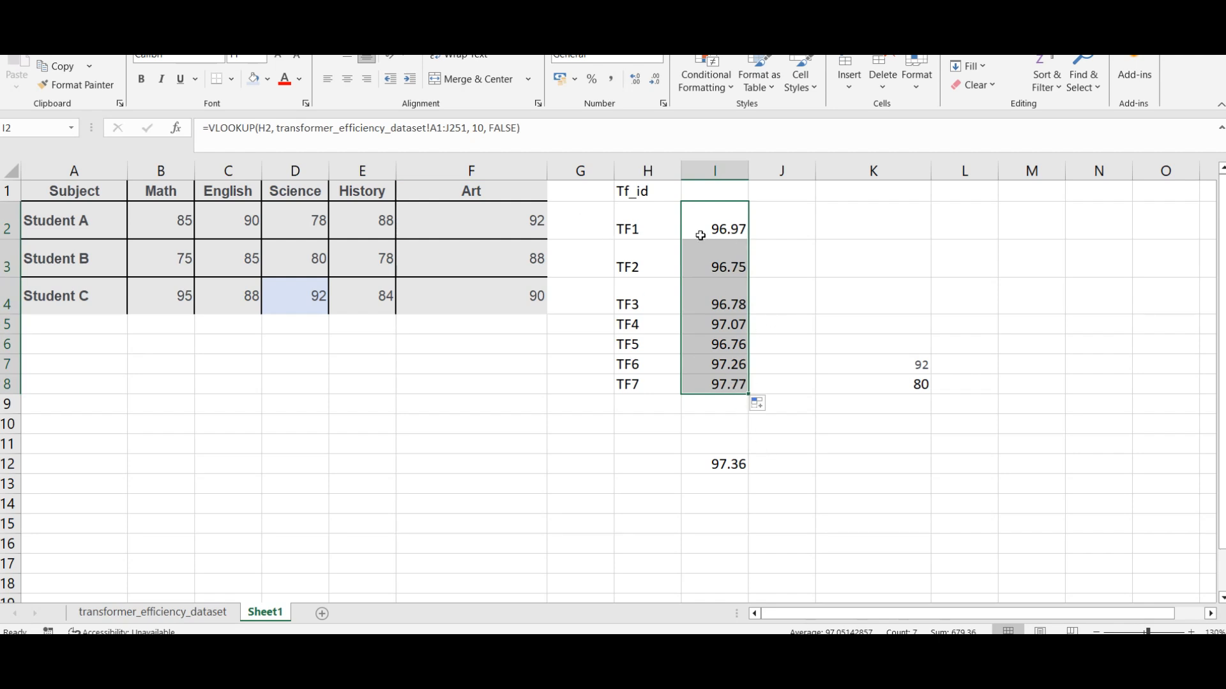
left_click(726, 459)
key("Delete")
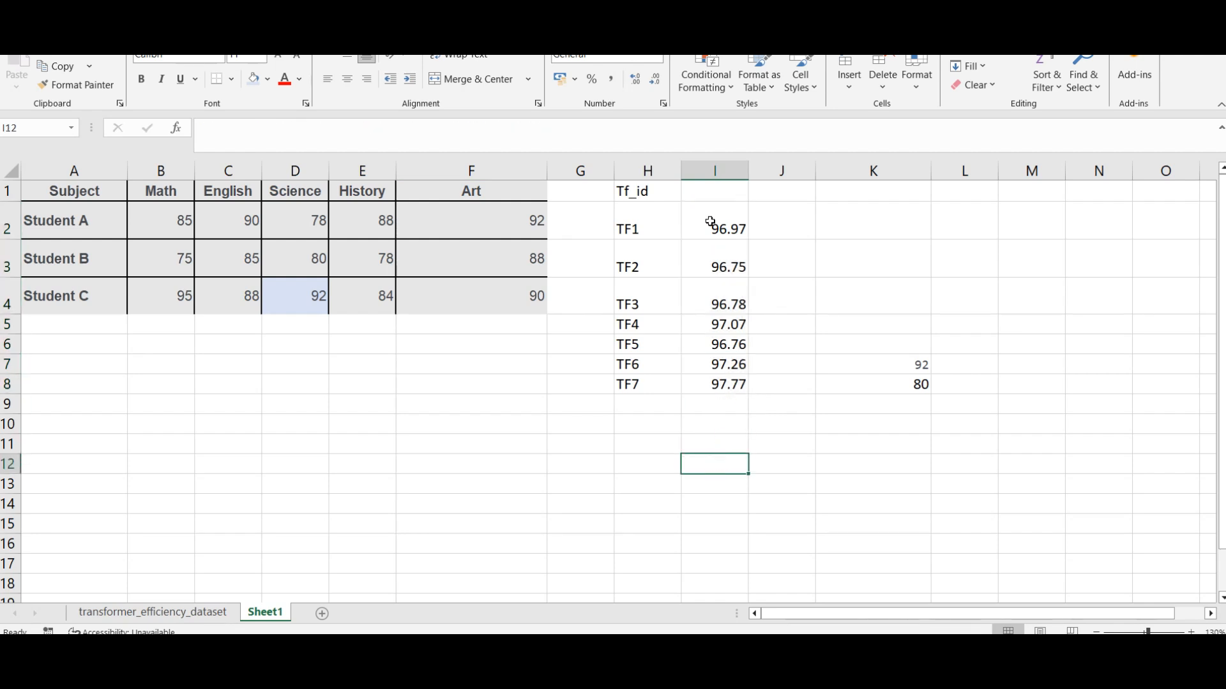
Step: Examine the filled VLOOKUP formulas in I2 through I5 to compare their lookup cells and table ranges
left_click(711, 221)
left_click(721, 264)
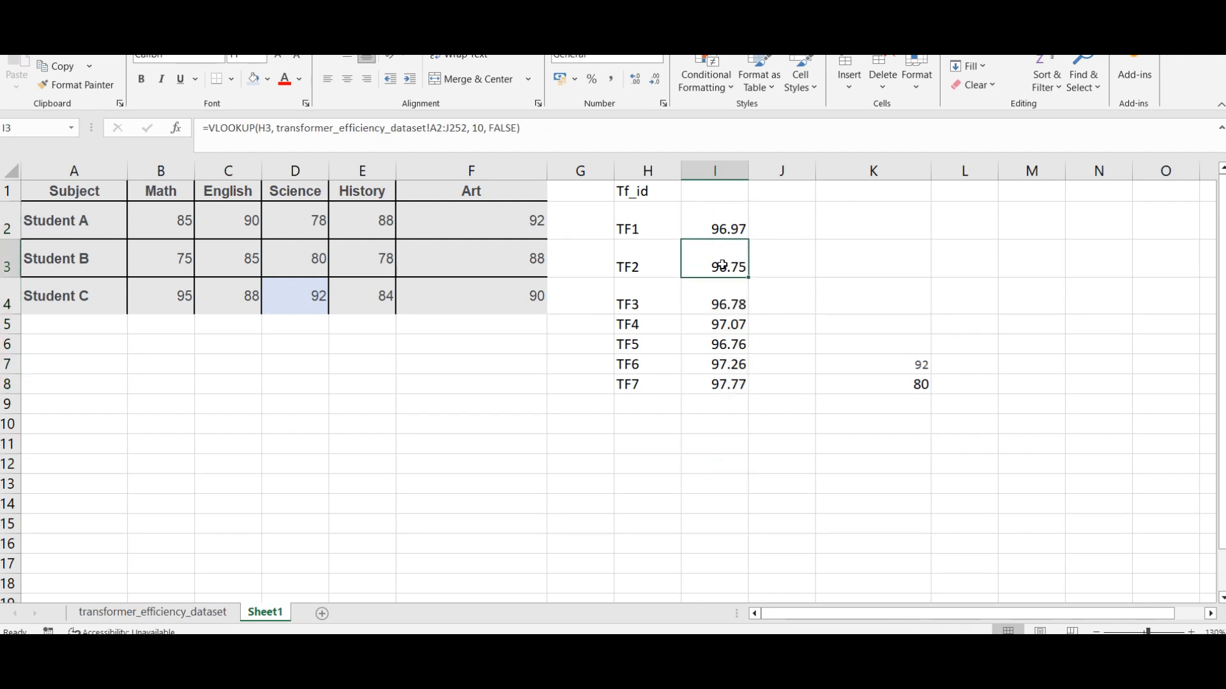
left_click(731, 233)
left_click(722, 255)
left_click(725, 291)
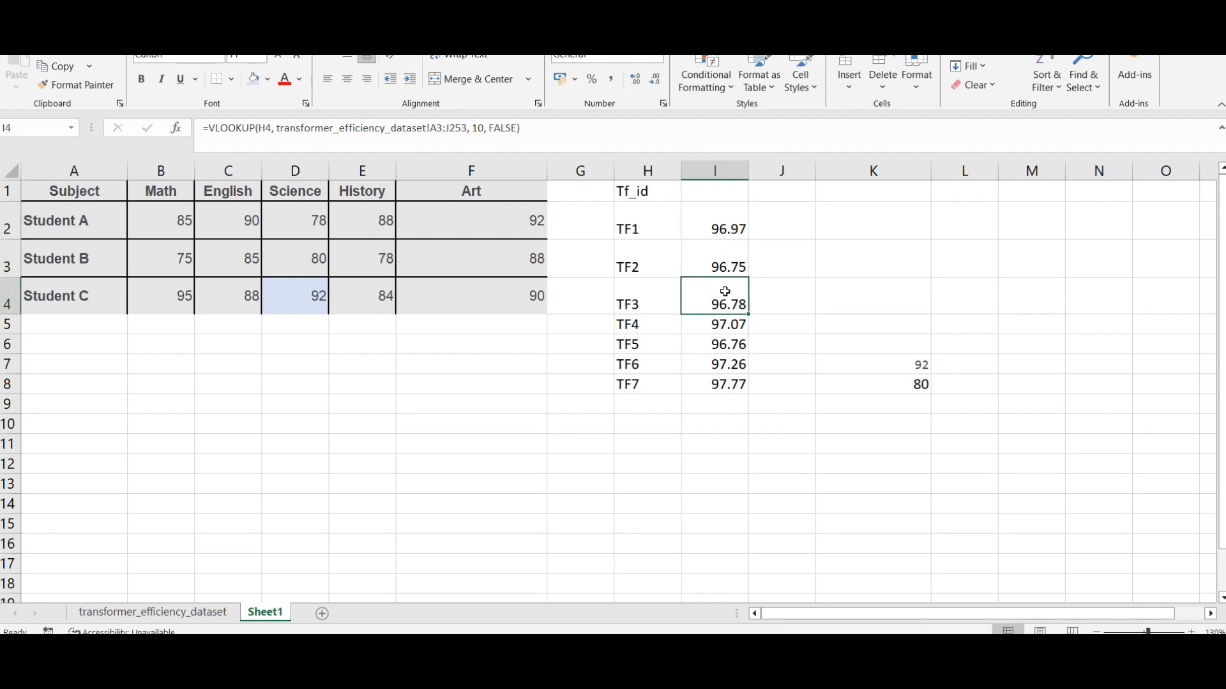
left_click(712, 325)
left_click(734, 212)
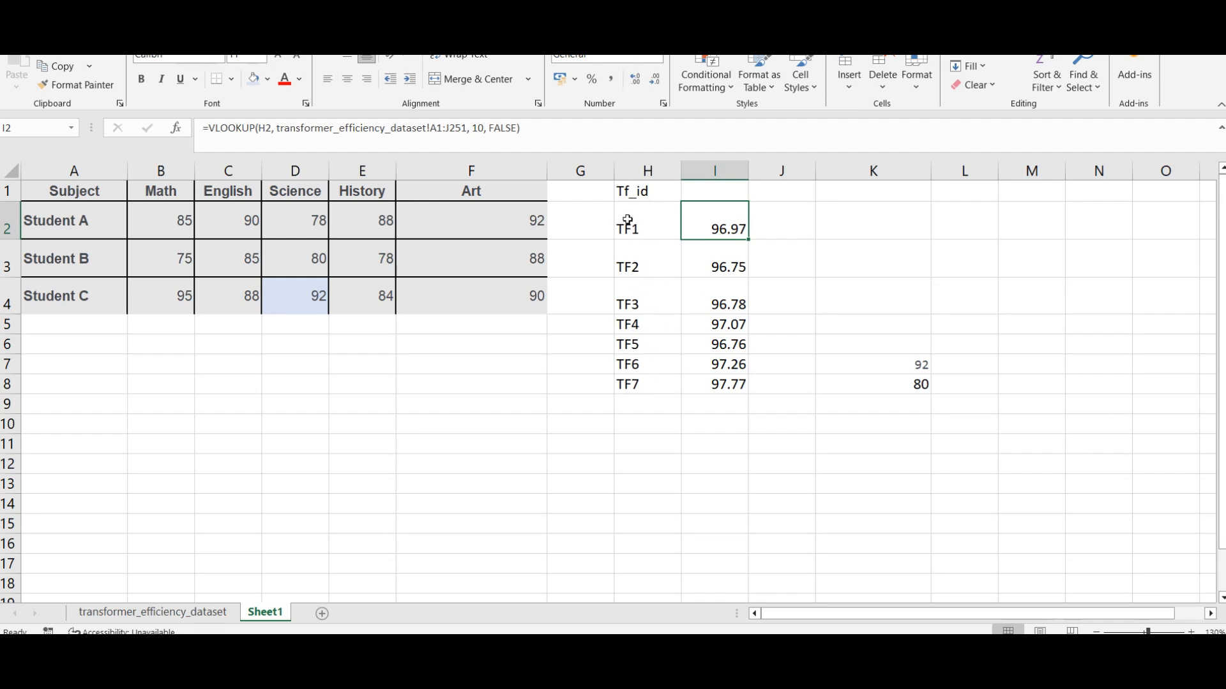
Step: Try heading I1 with "Val" and extending the IDs and lookups in H2:I8 down to row 18, and undo these changes
left_click(698, 192)
type("Val")
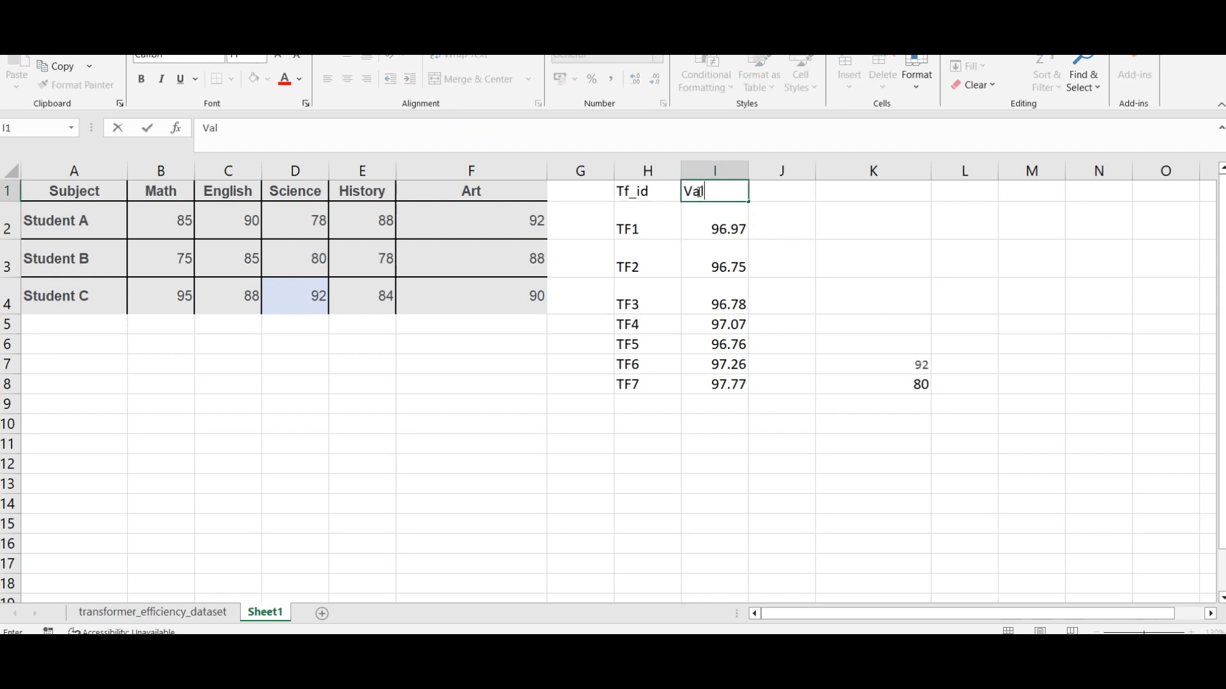
left_click(821, 282)
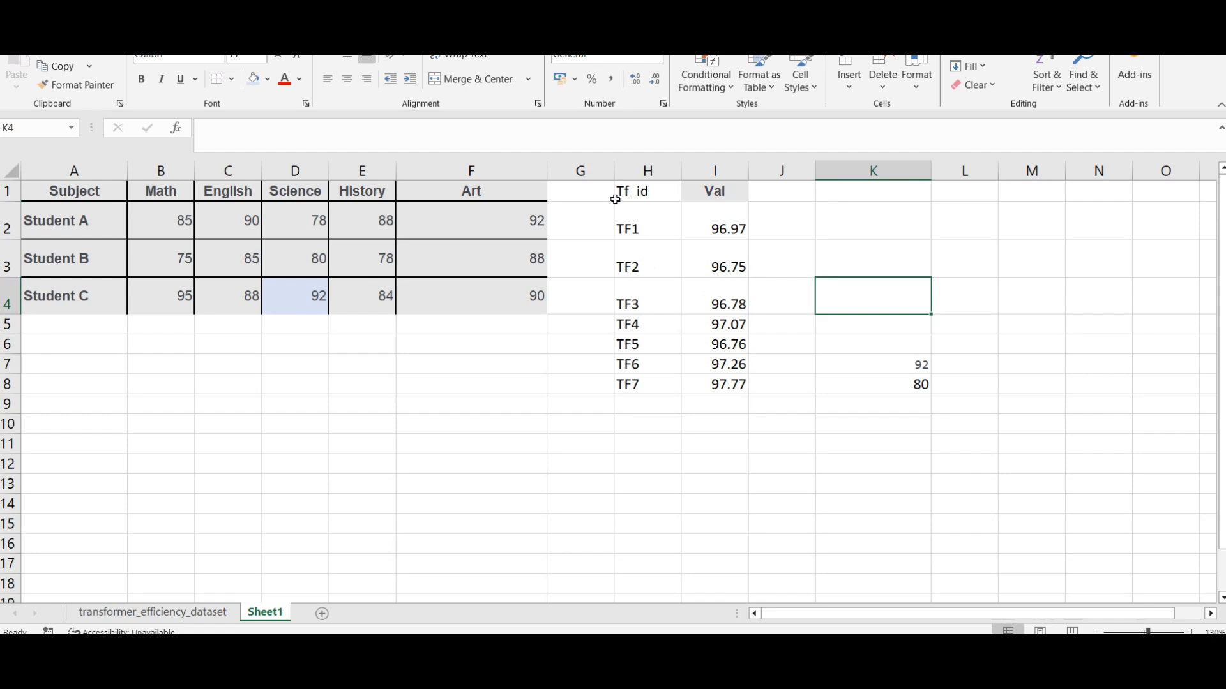
left_click_drag(625, 230, 750, 520)
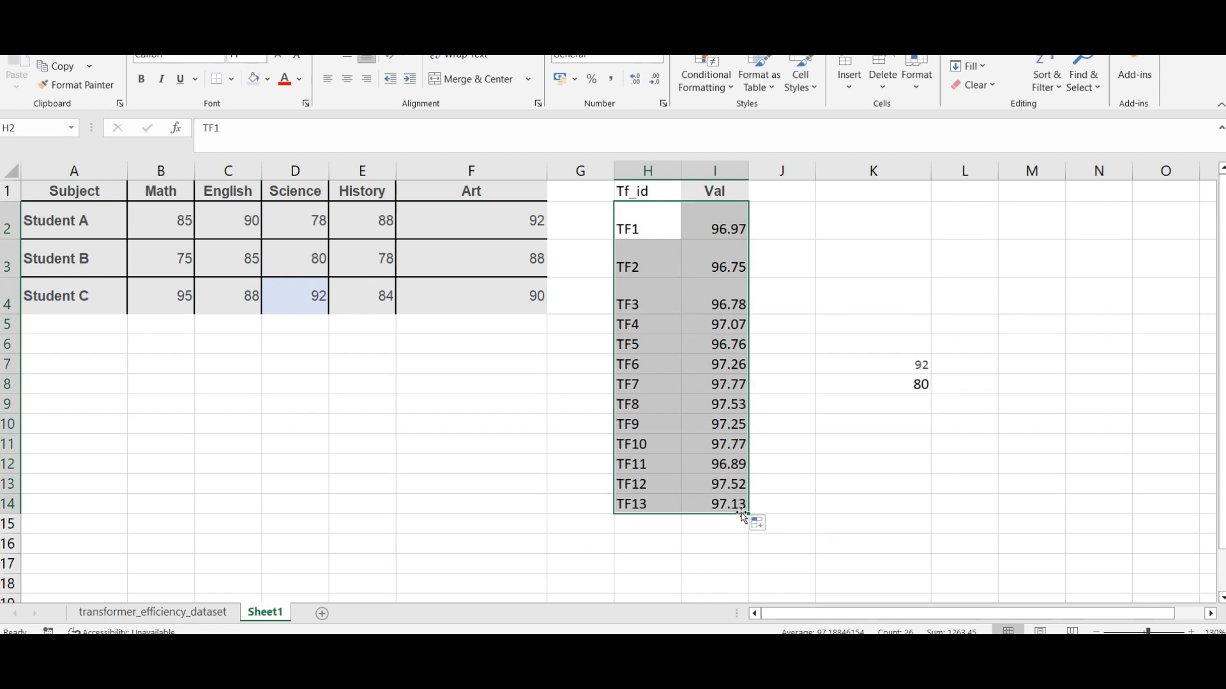
left_click_drag(748, 511, 742, 584)
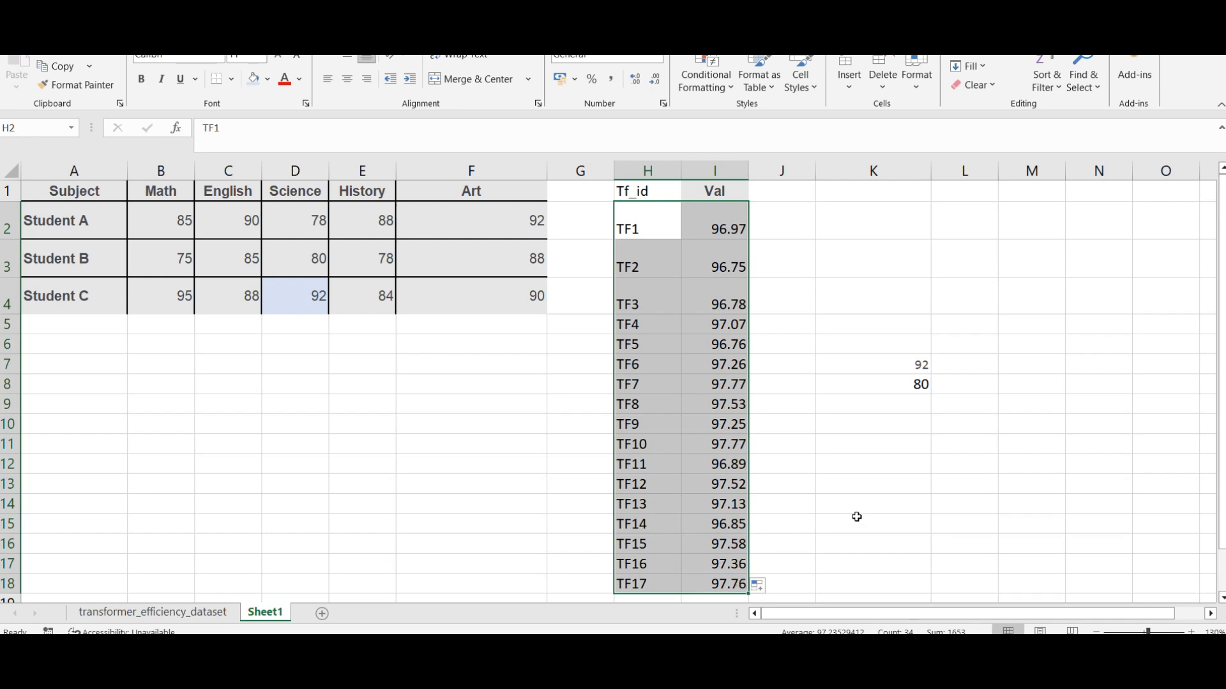
key("ctrl+z")
key("ctrl+z")
key("ctrl+z")
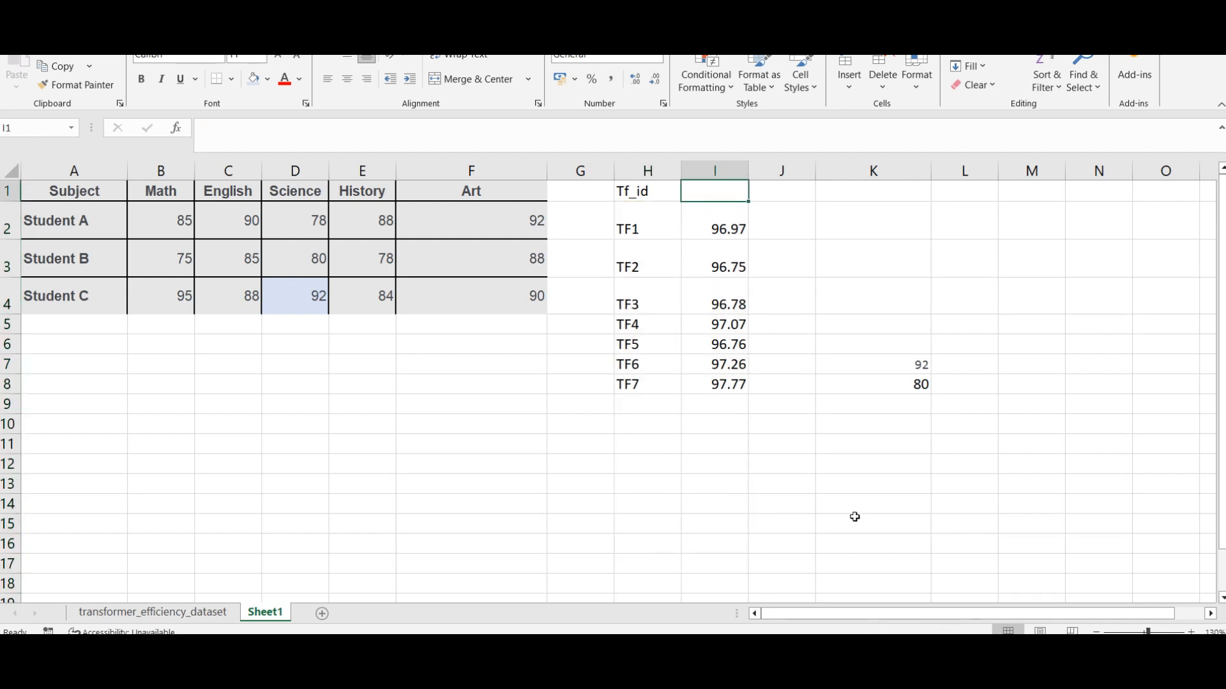
Step: Check the transformer_efficiency_dataset sheet against the first and last VLOOKUP formulas in I2 and I8 of Sheet1
left_click(720, 402)
left_click(725, 386)
left_click(113, 616)
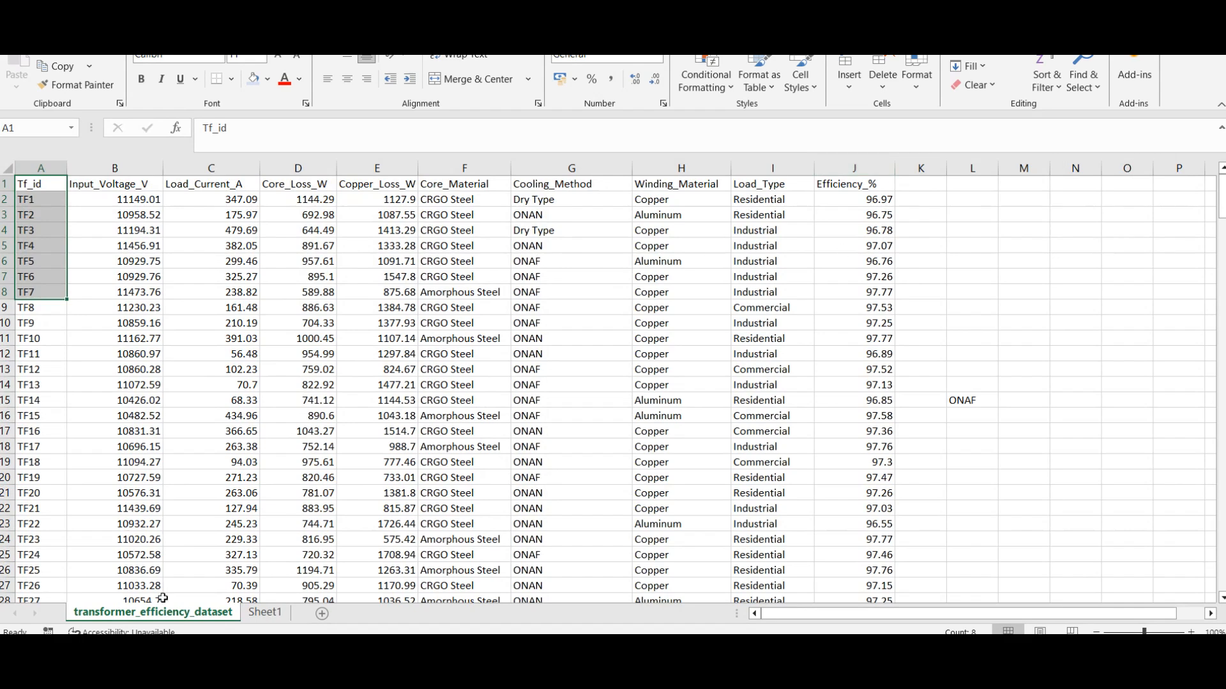
left_click(265, 612)
left_click(741, 225)
left_click(726, 387)
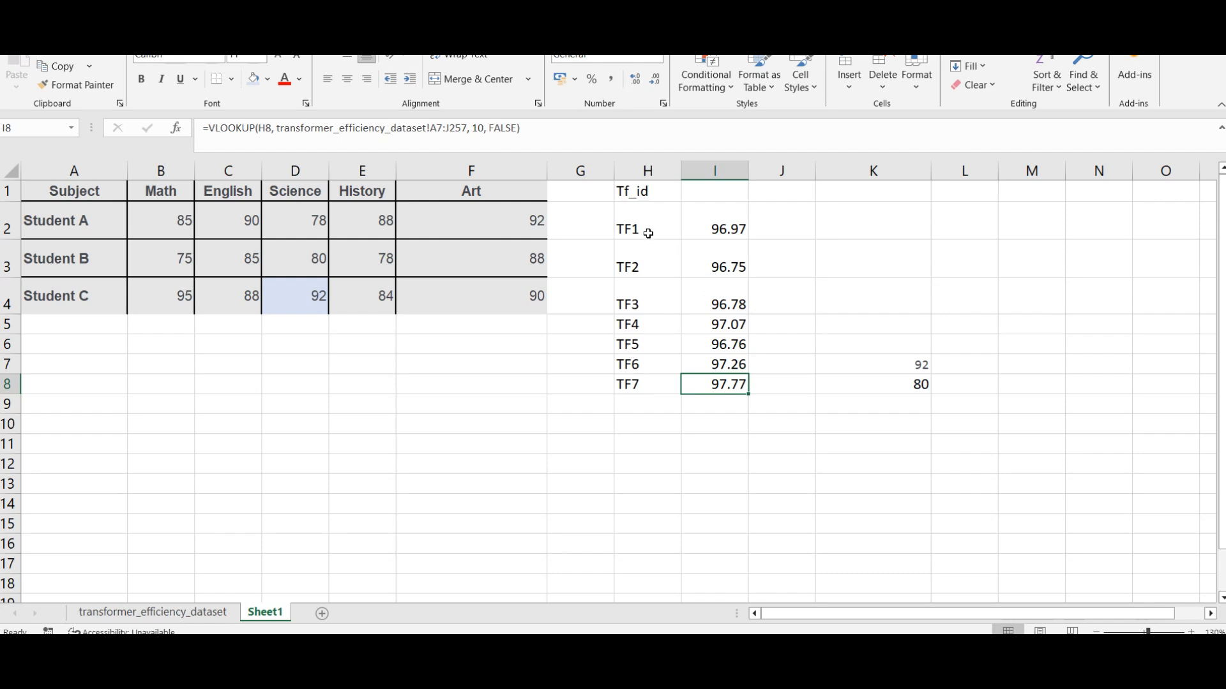
Step: Extend the transformer ID series in column H to TF15 in H16, and fill the VLOOKUP formulas down to I16
left_click_drag(646, 233, 676, 387)
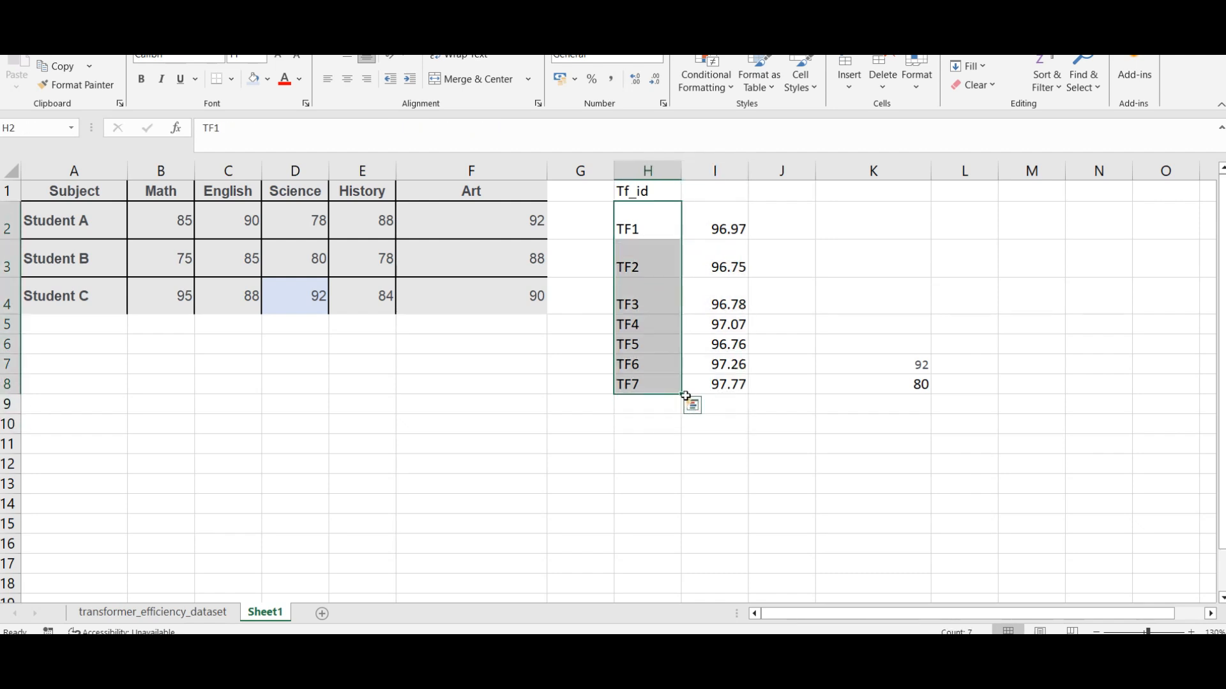
left_click_drag(683, 396, 681, 553)
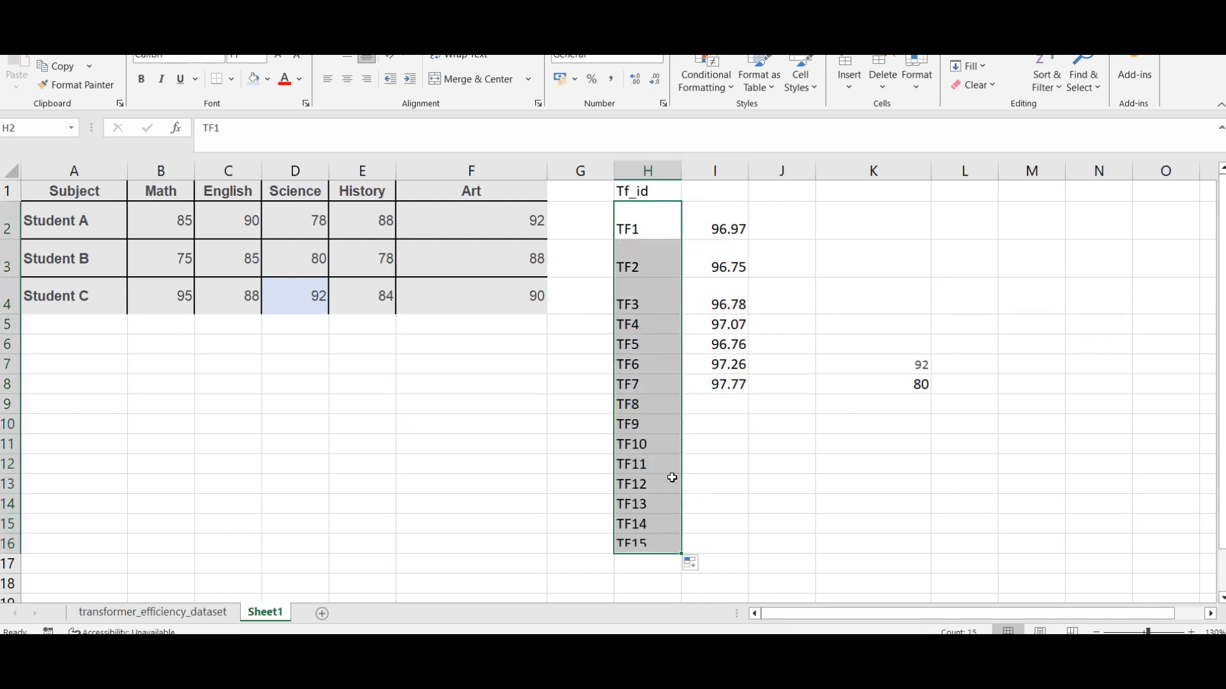
left_click_drag(713, 228, 750, 392)
double_click(750, 393)
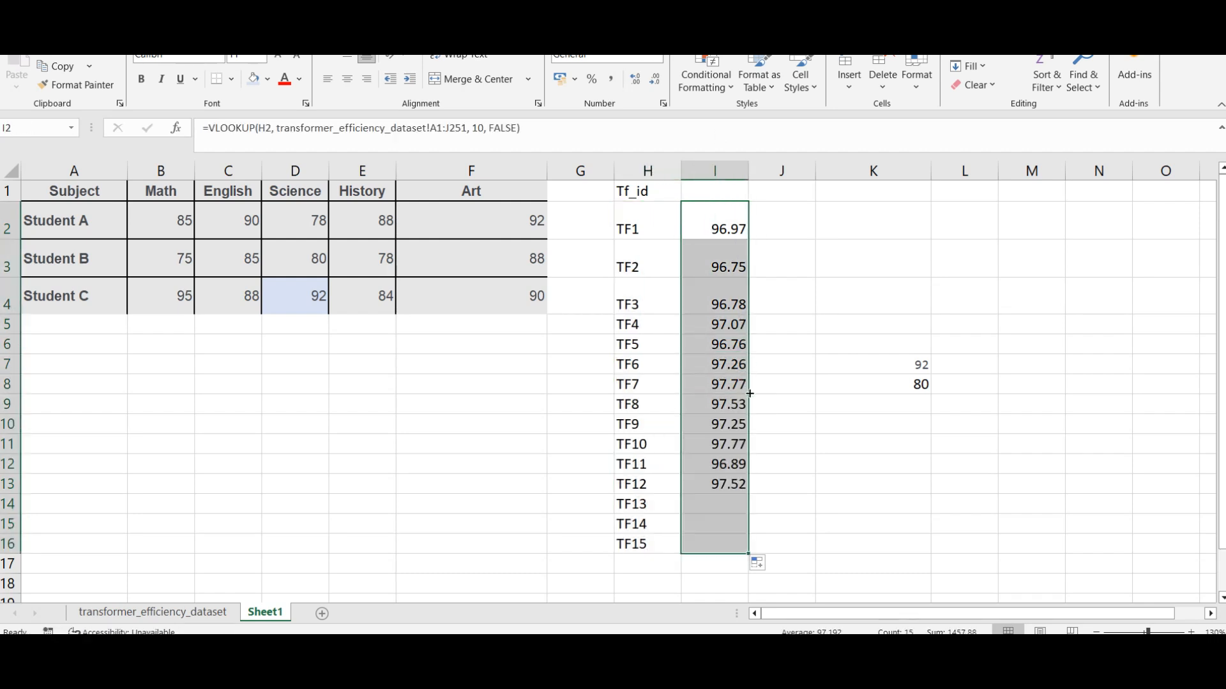
left_click(808, 461)
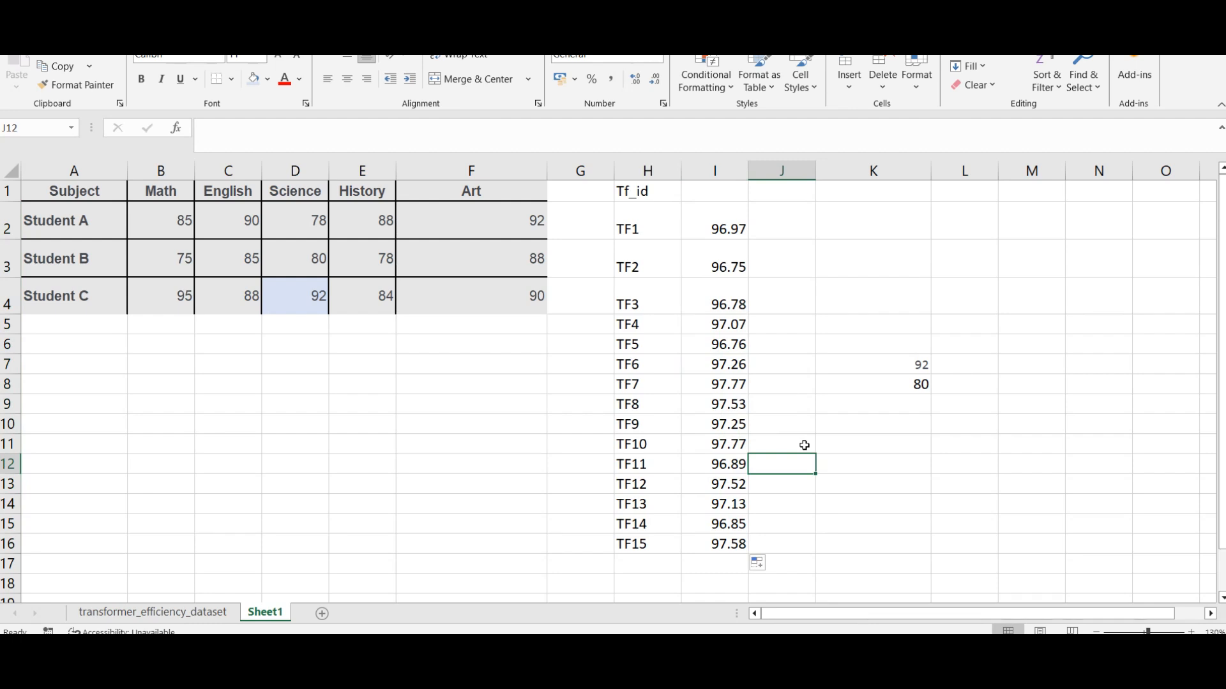
Step: Review the TF1 lookup formula in I2, and switch to the "VLOOKUP in Excel with example" page in Chrome
left_click(634, 267)
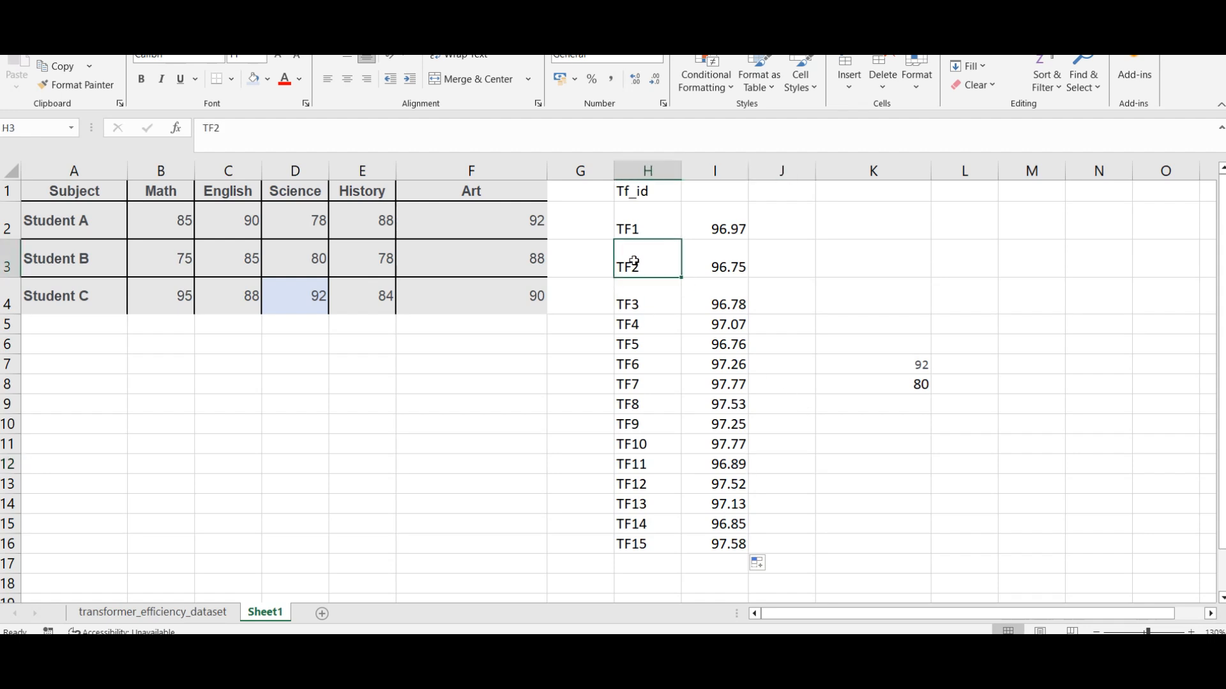
left_click(720, 236)
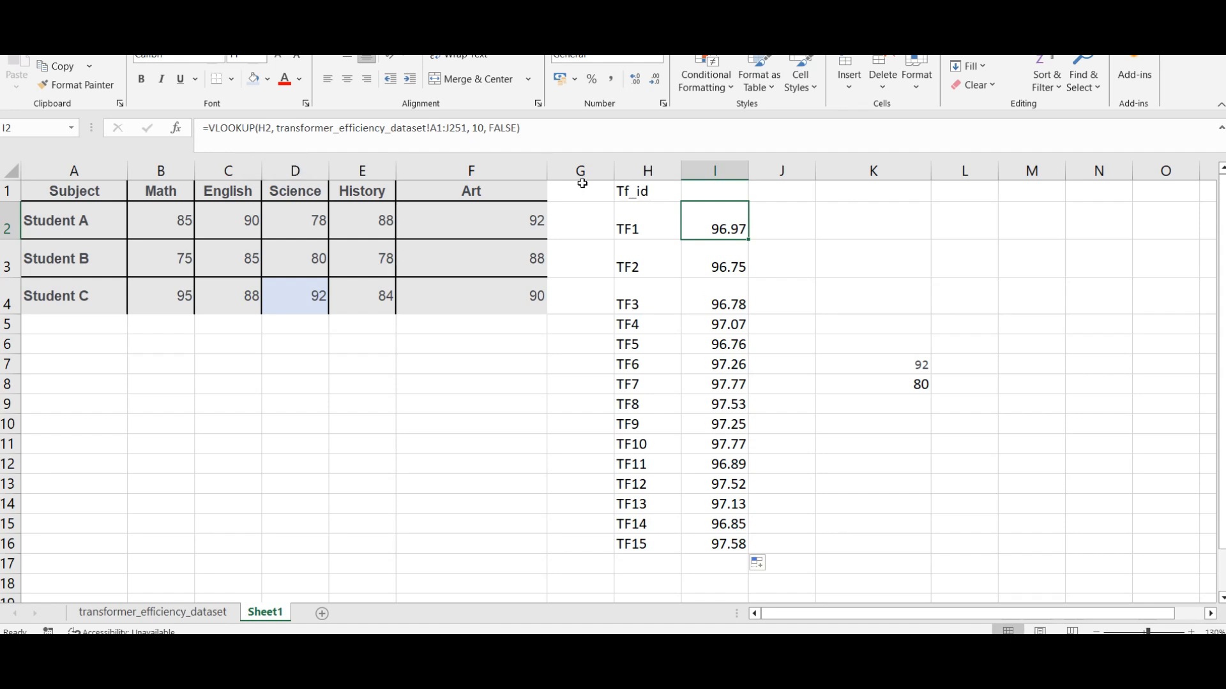
mouse_move(378, 663)
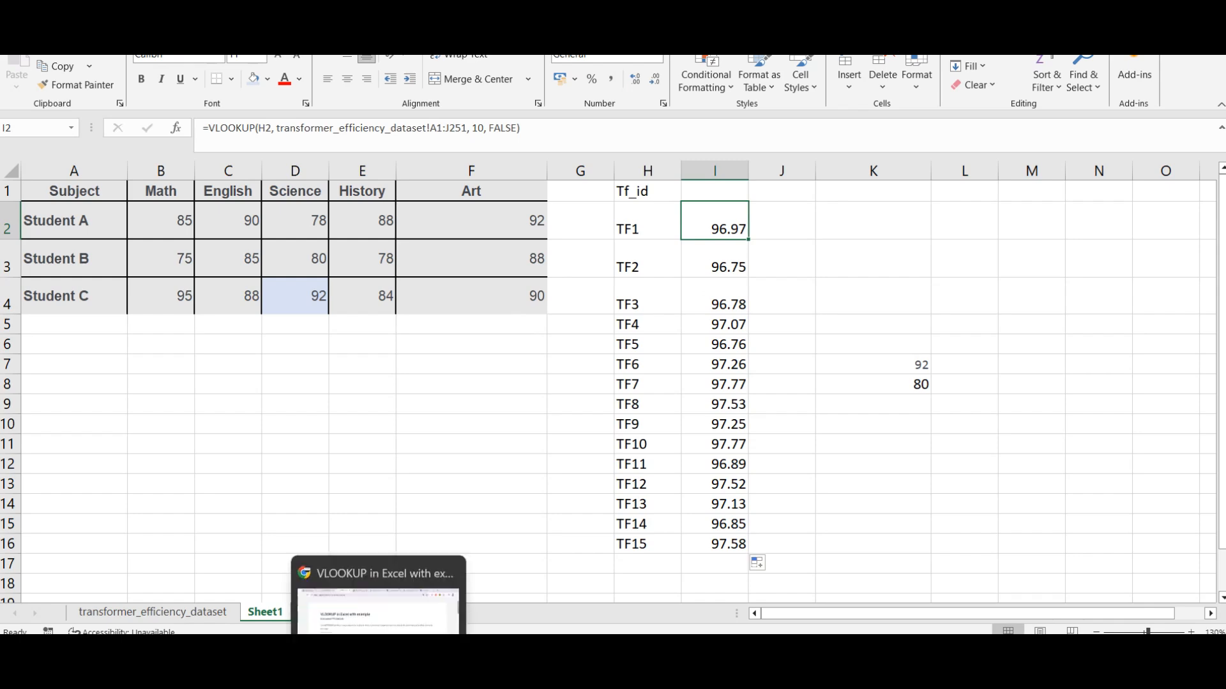
left_click(365, 627)
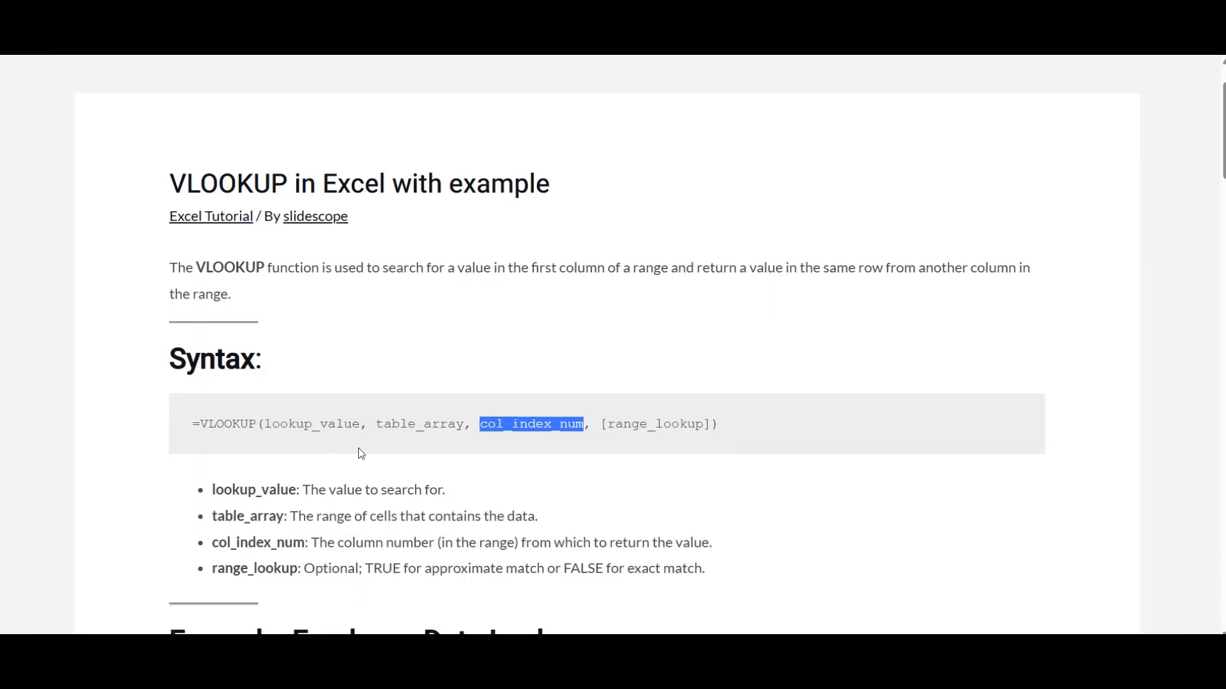